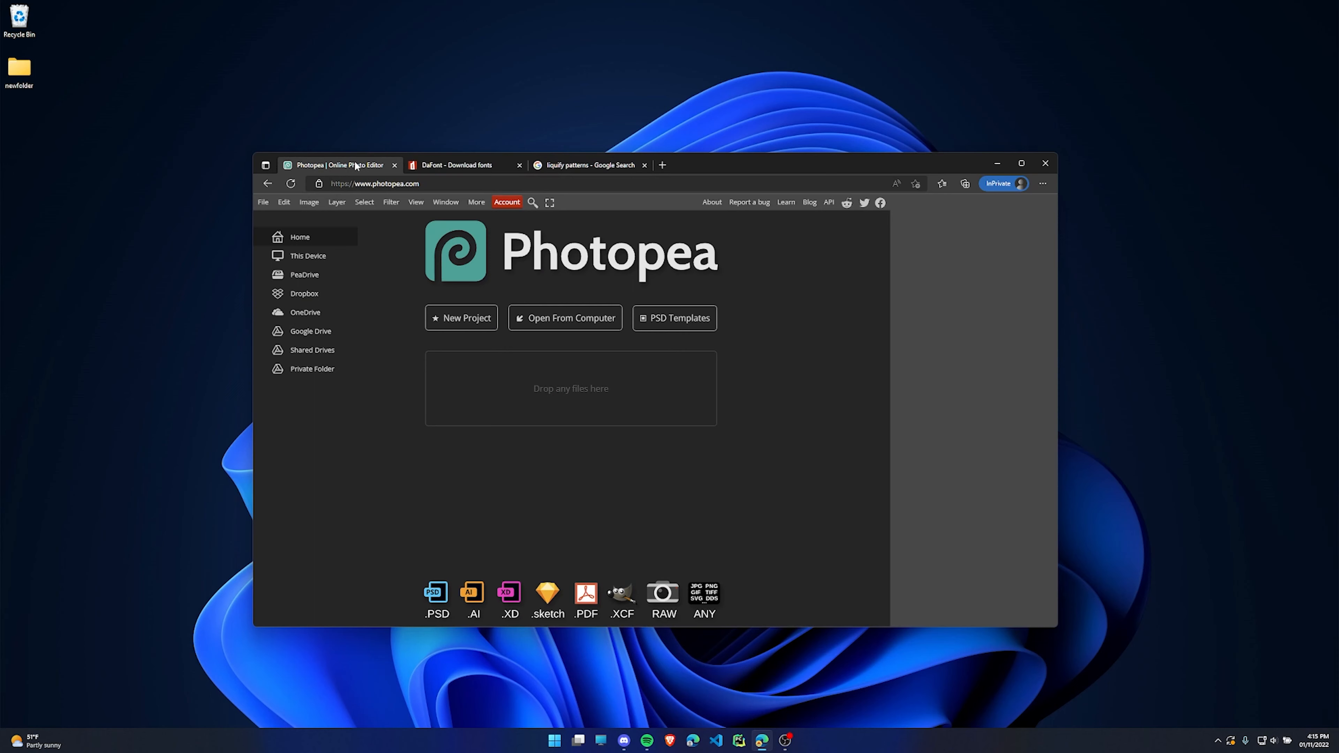
# Create a new project 2000 pixels wide and 2000 pixels high, and maximise the browser window.
pyautogui.click(465, 319)
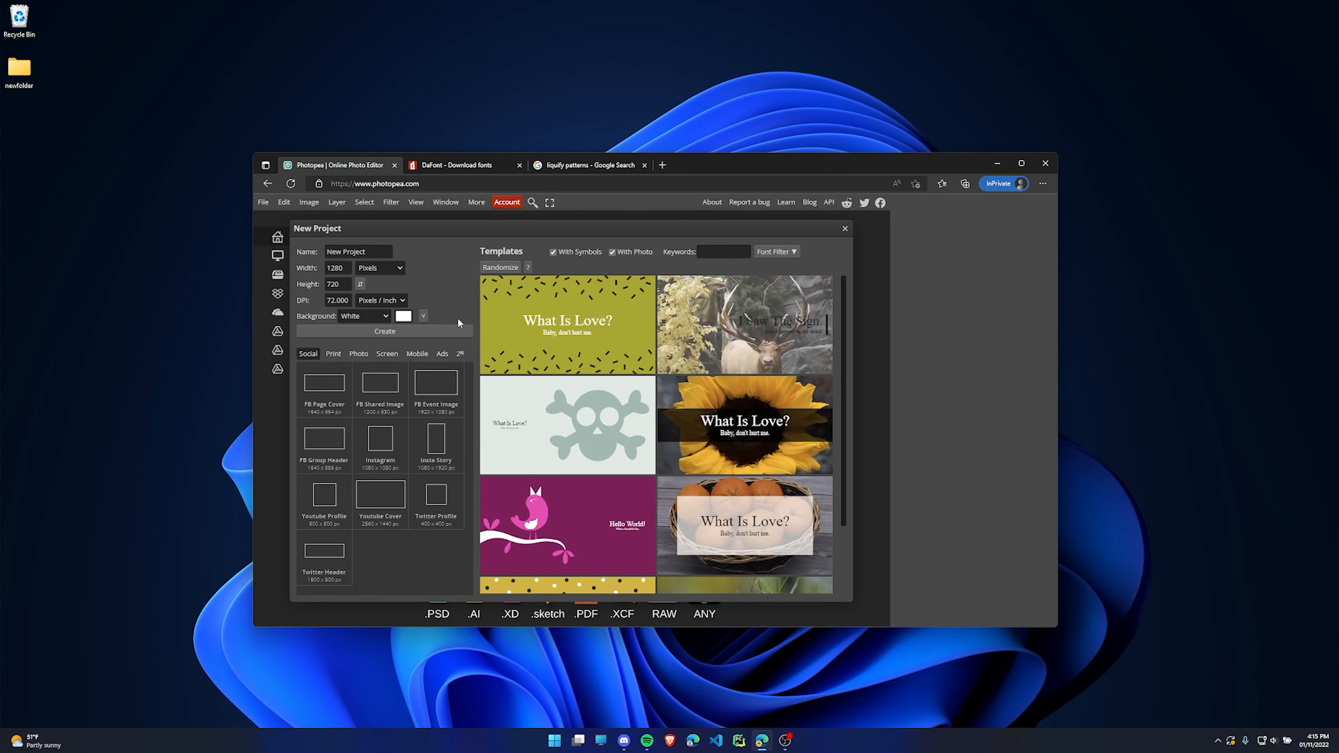
pyautogui.doubleClick(349, 269)
pyautogui.write('2000')
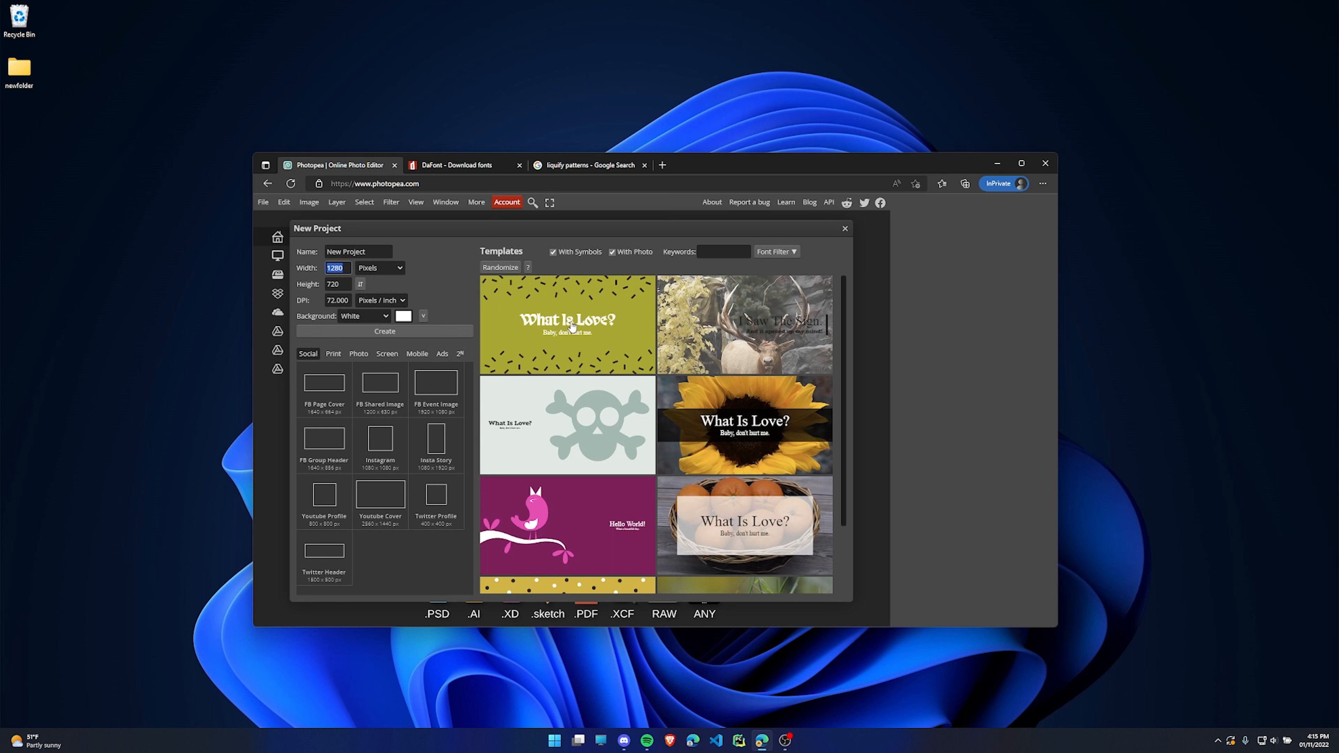
pyautogui.doubleClick(350, 284)
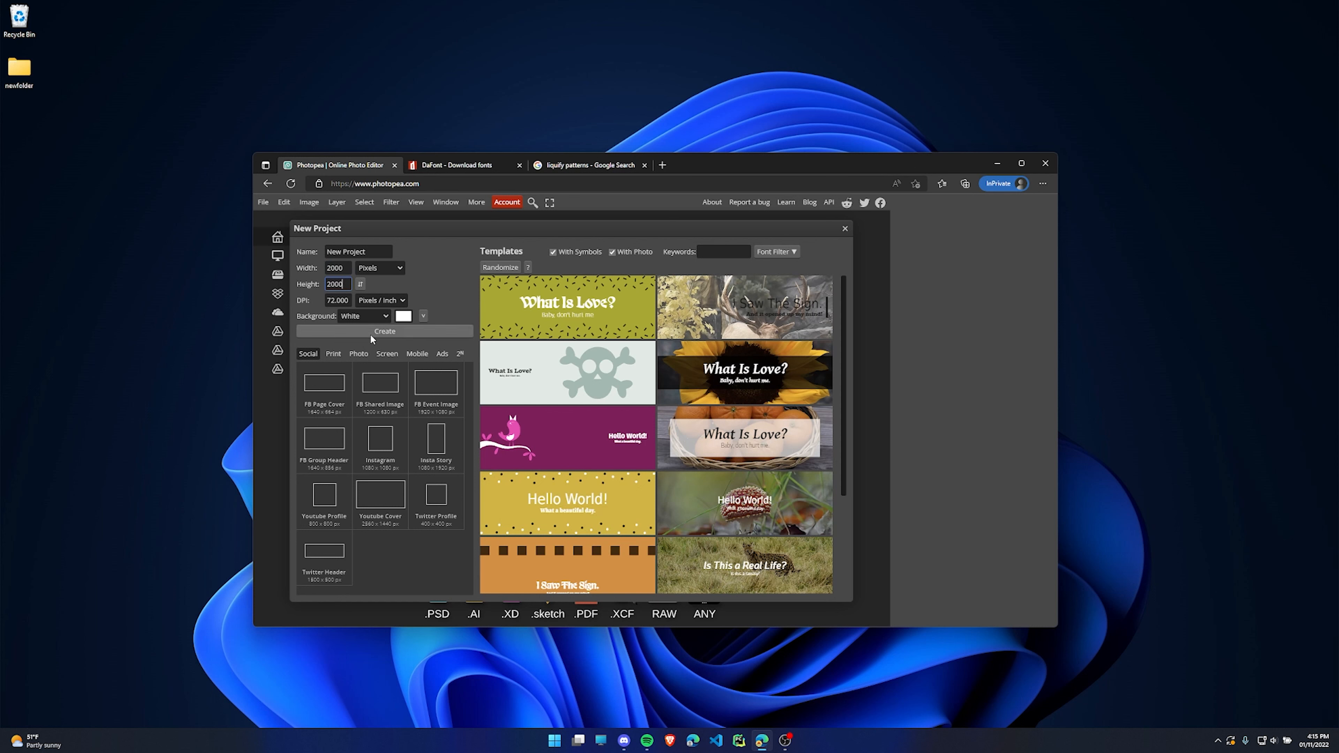
pyautogui.click(378, 330)
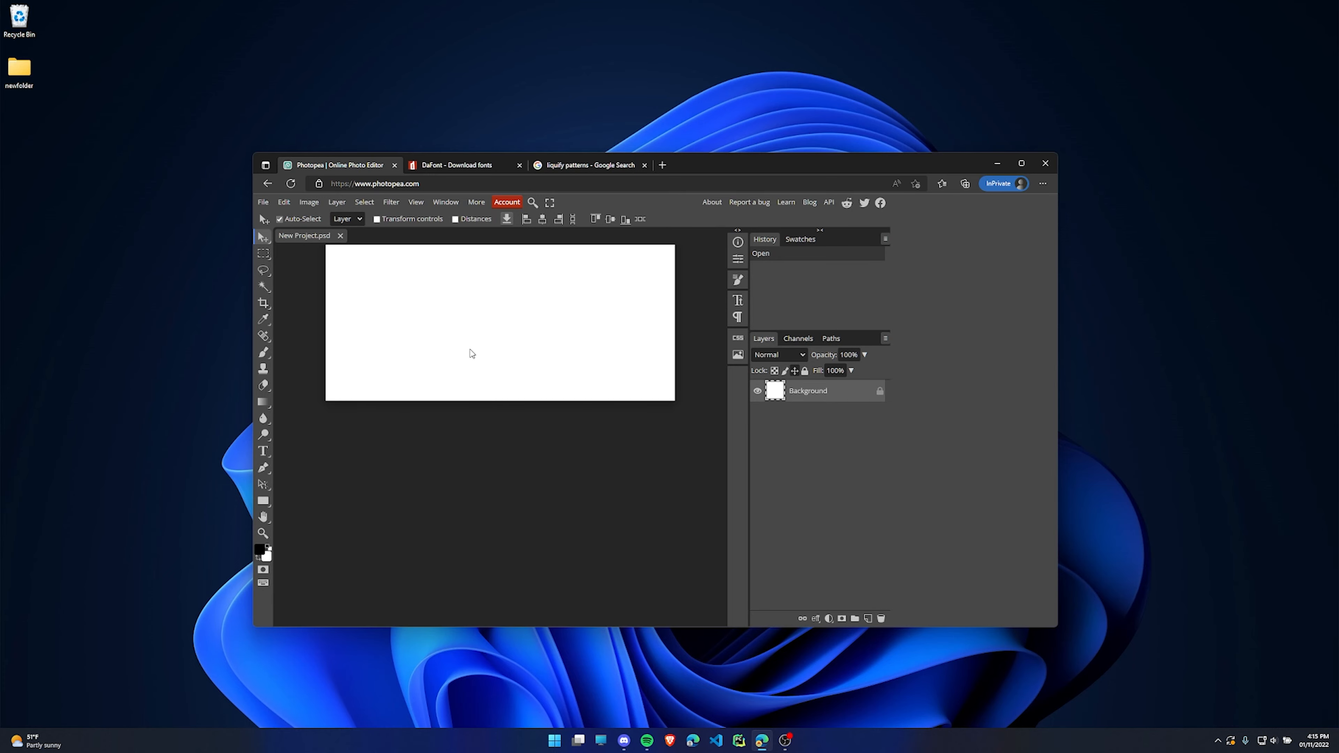
pyautogui.click(1021, 163)
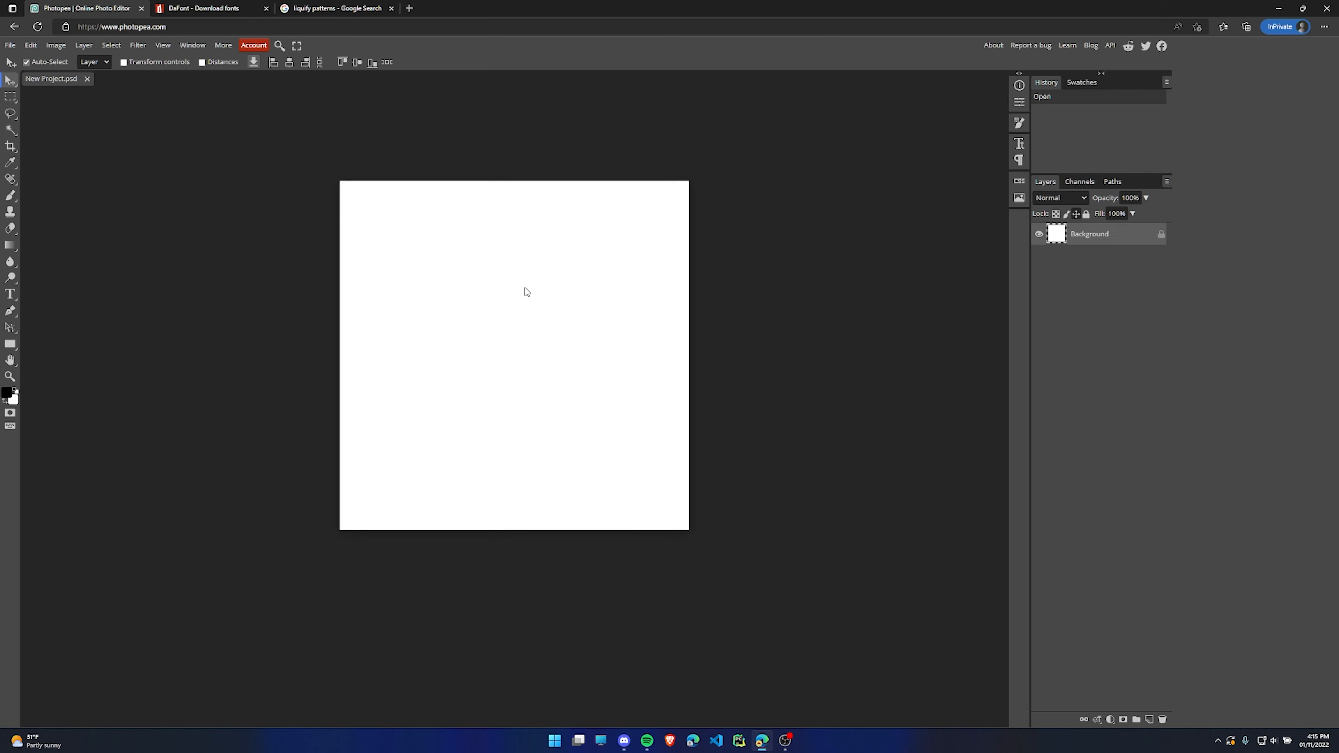
pyautogui.scroll(2, 536, 249)
pyautogui.scroll(-1, 535, 245)
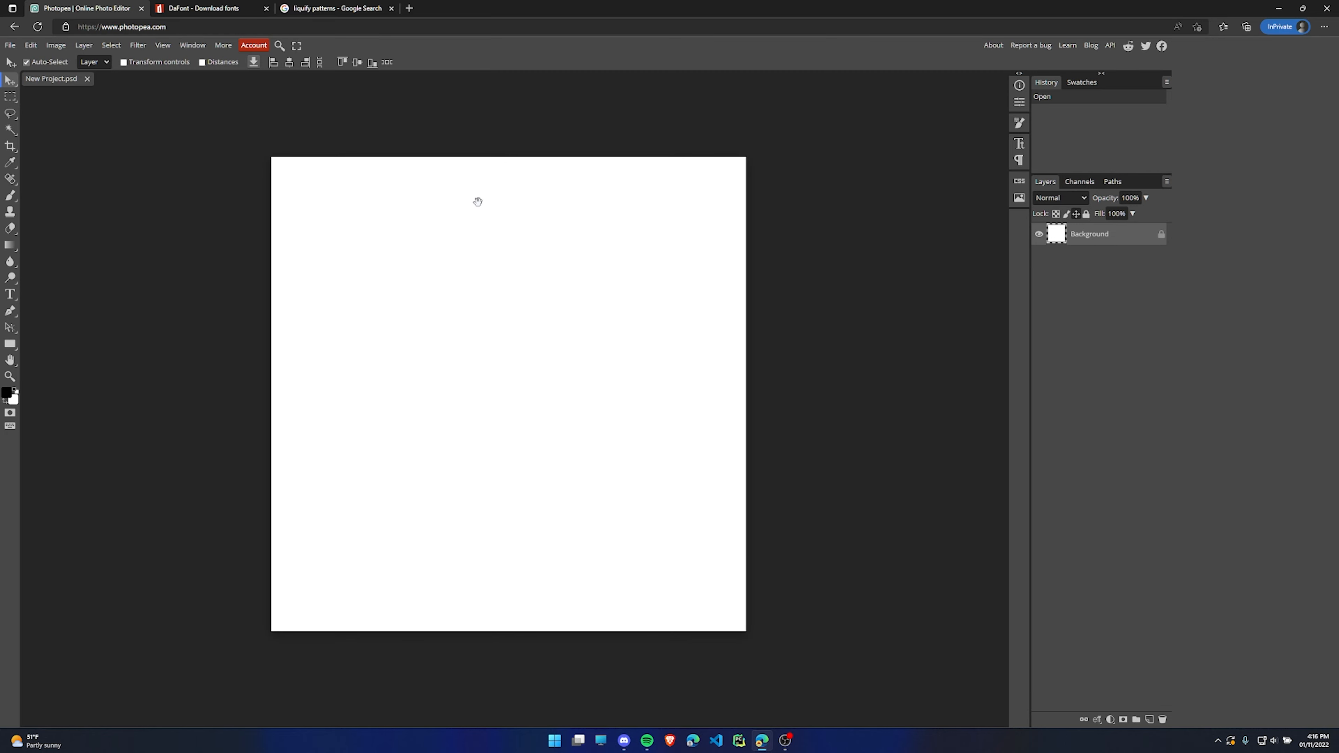
pyautogui.moveTo(478, 201); pyautogui.dragTo(519, 214)
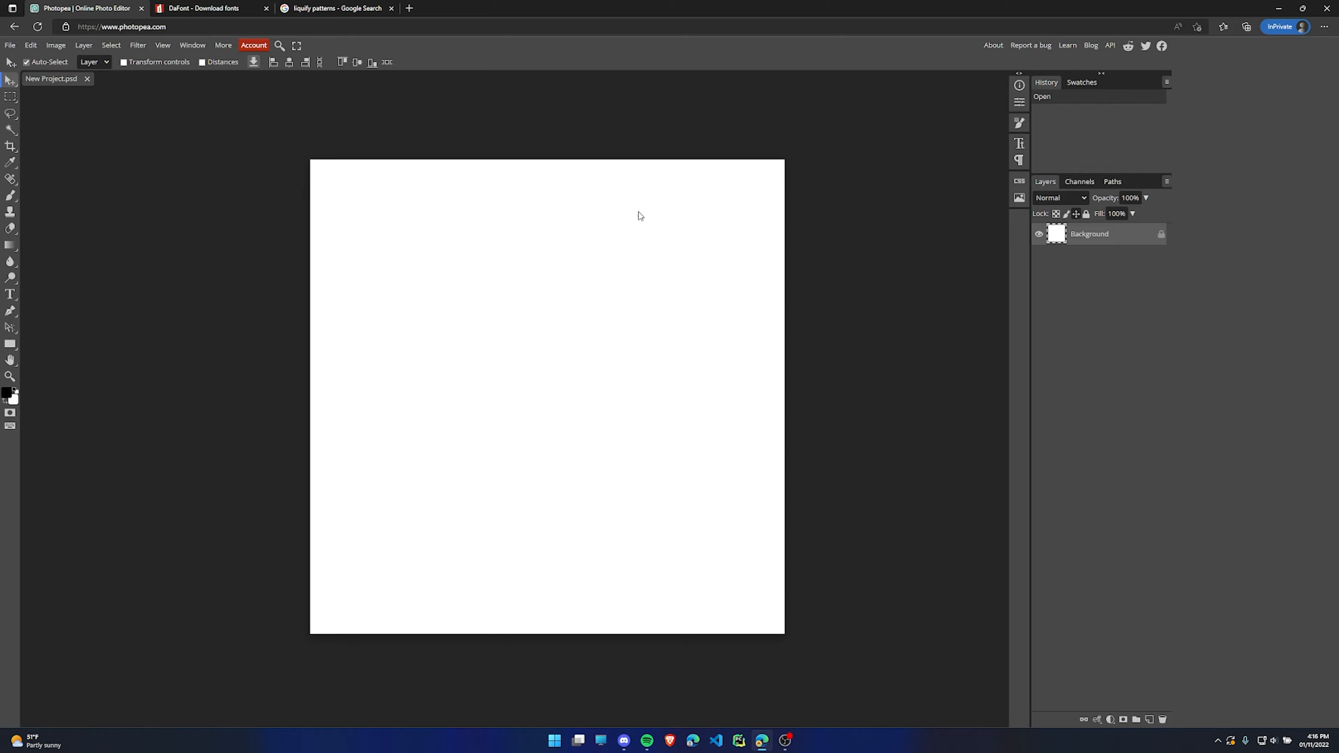
# Switch to the Google Images results for liquify patterns and copy the purple and orange pattern image from Dribbble.
pyautogui.click(357, 17)
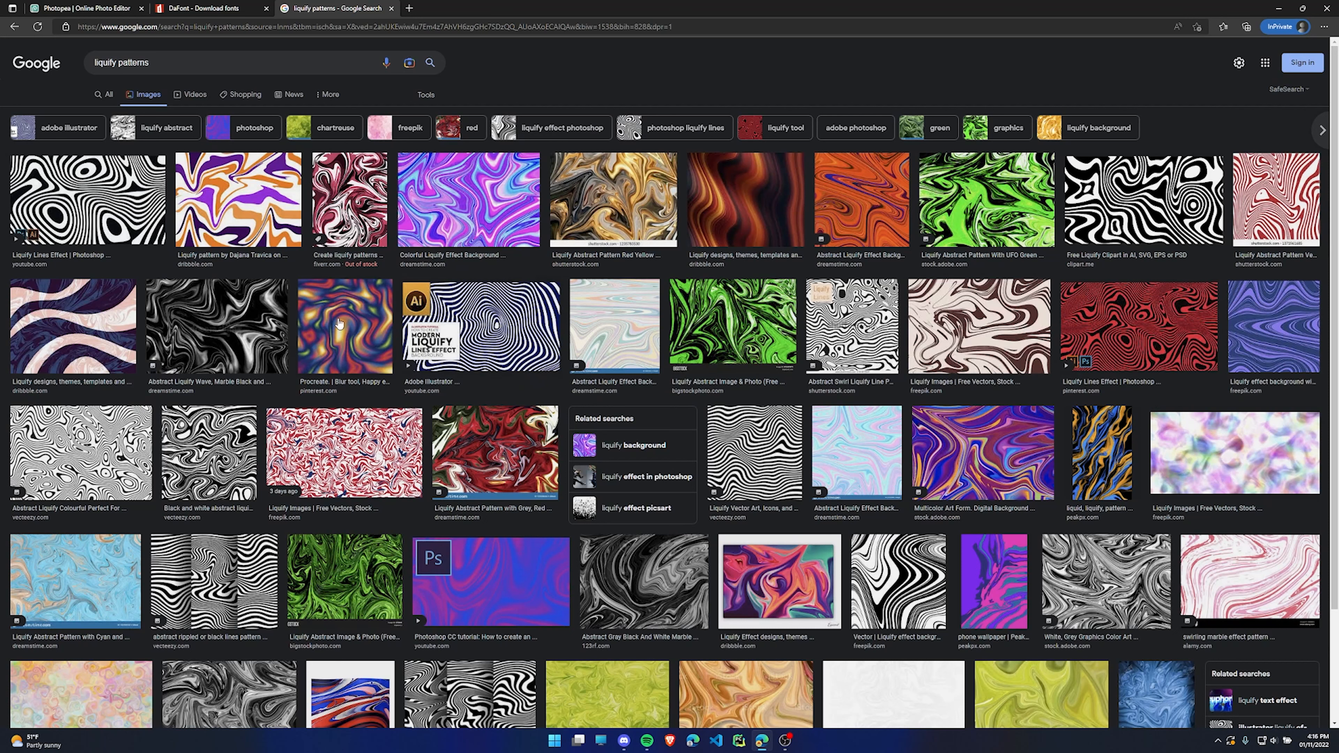
pyautogui.tripleClick(79, 62)
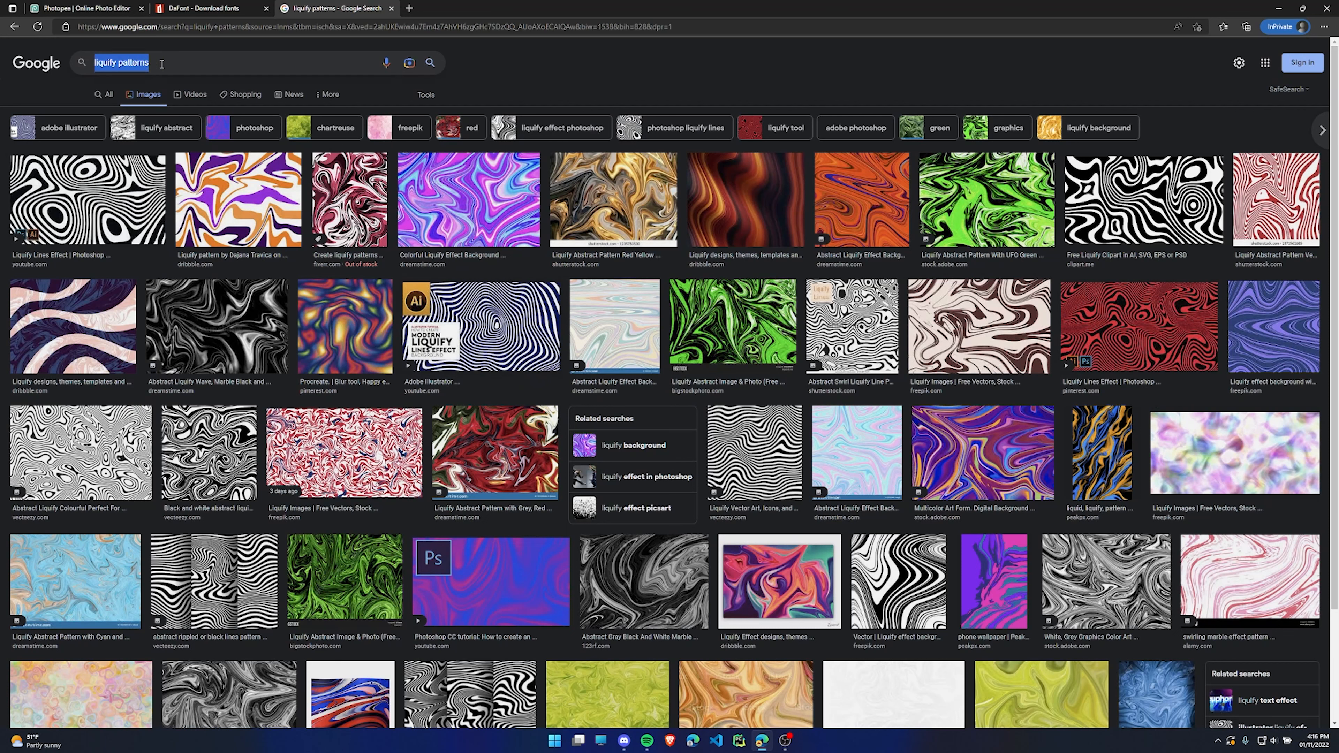
pyautogui.click(173, 64)
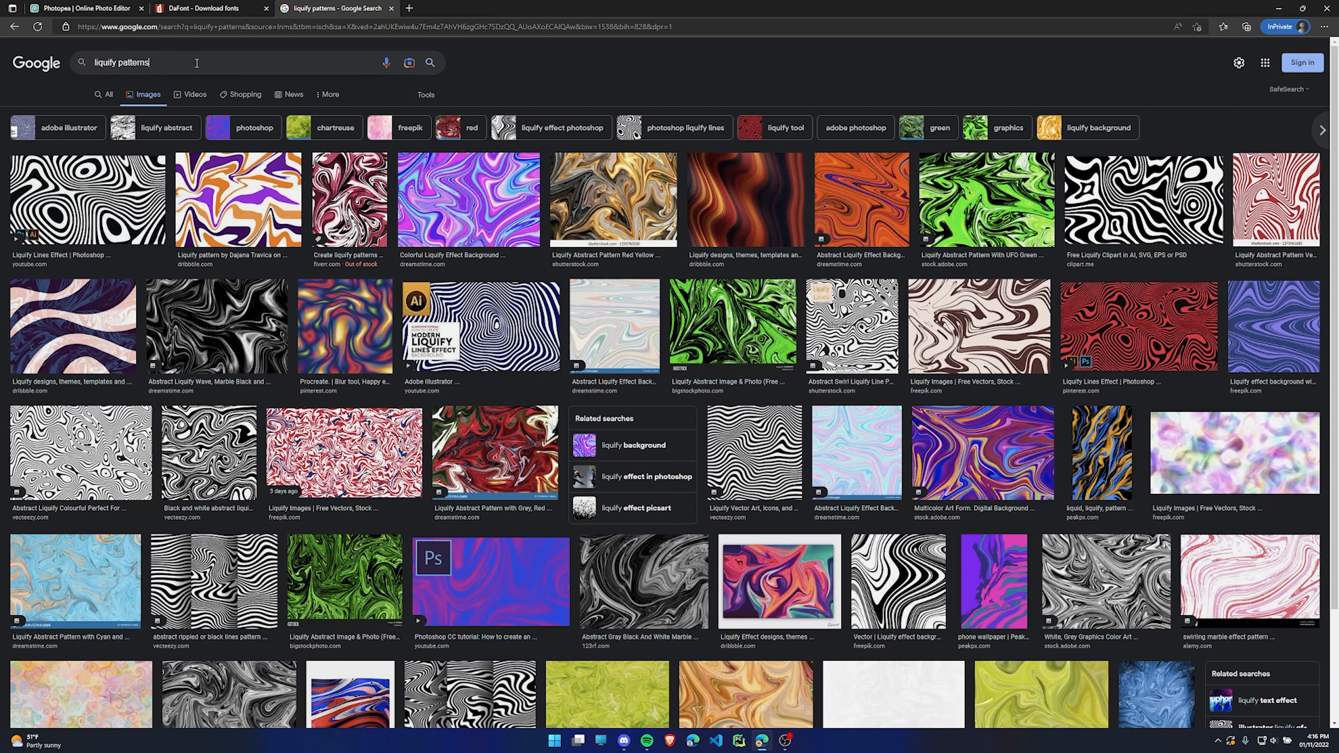
pyautogui.moveTo(196, 64); pyautogui.dragTo(94, 62)
pyautogui.click(95, 61)
pyautogui.click(263, 192)
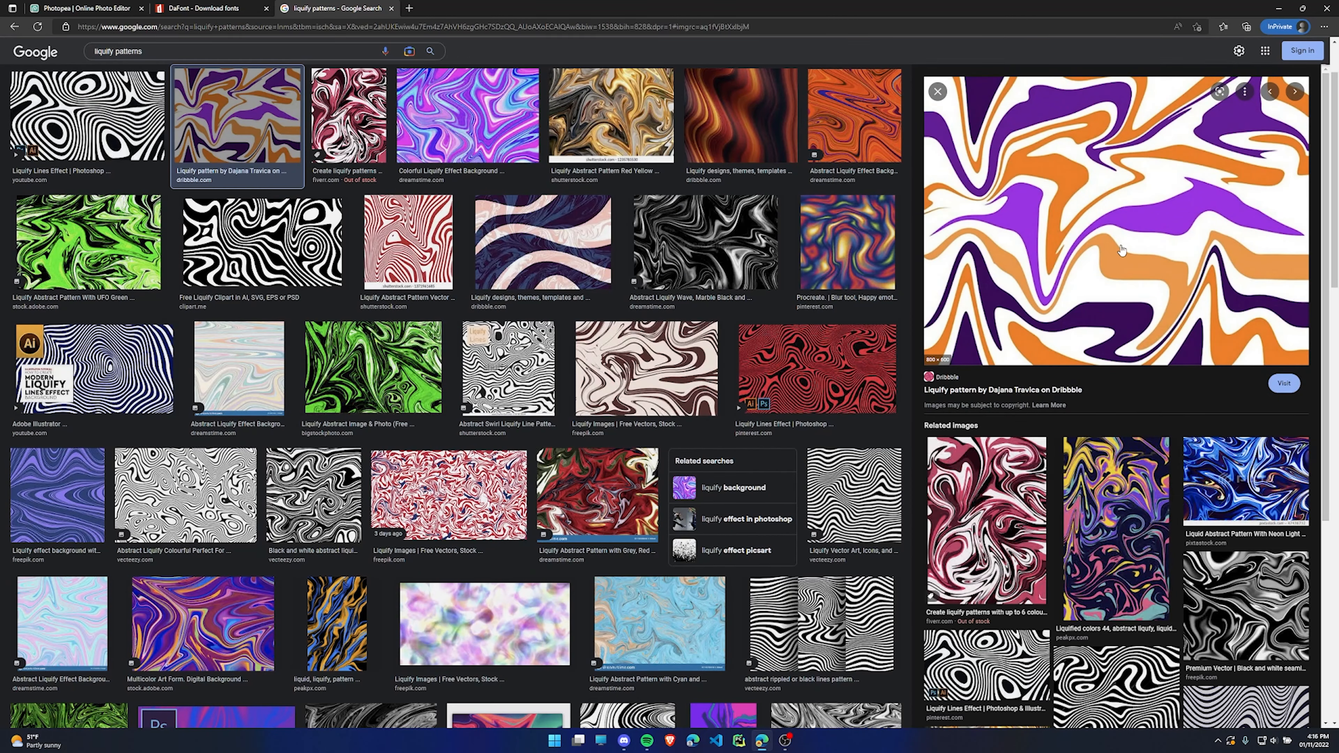
pyautogui.rightClick(1116, 196)
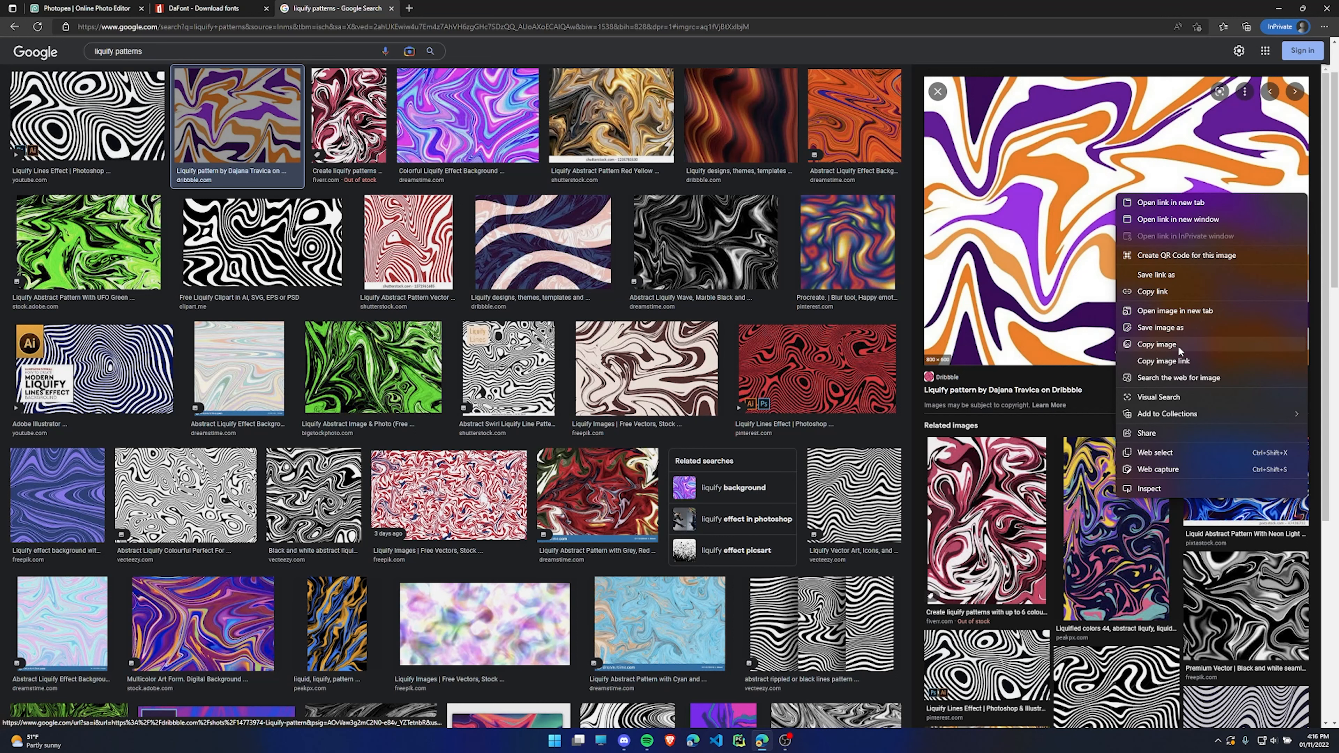
pyautogui.click(1156, 344)
# Paste the copied pattern into the Photopea project, allowing clipboard access, and move it towards the middle of the canvas.
pyautogui.click(100, 5)
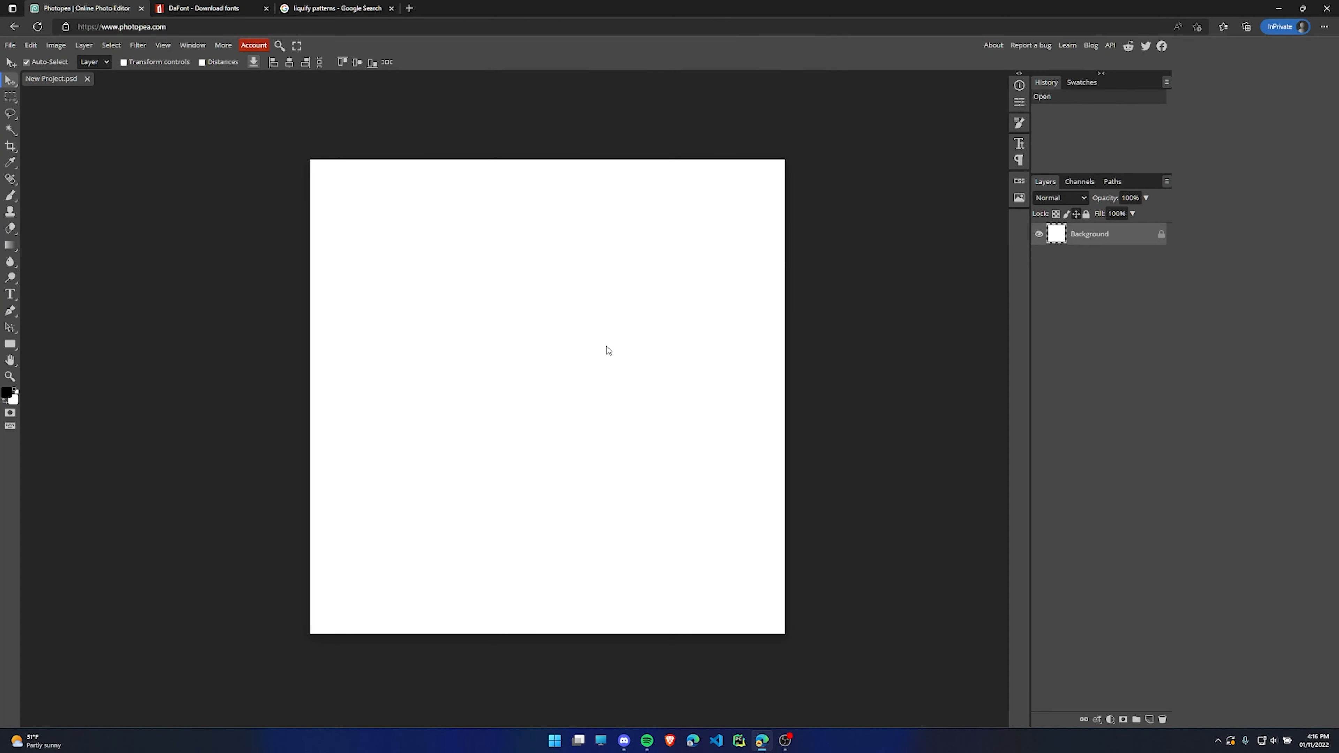
pyautogui.hotkey('ctrl', 'v')
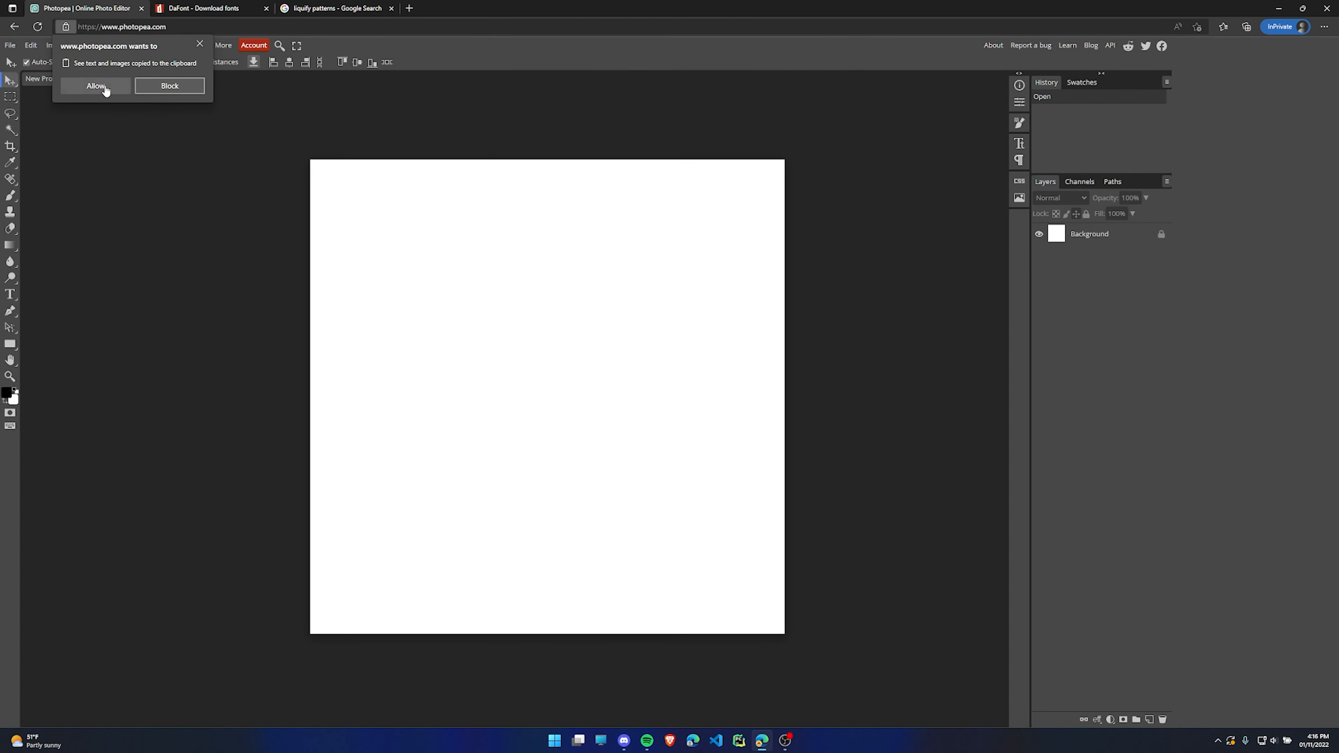
pyautogui.click(84, 85)
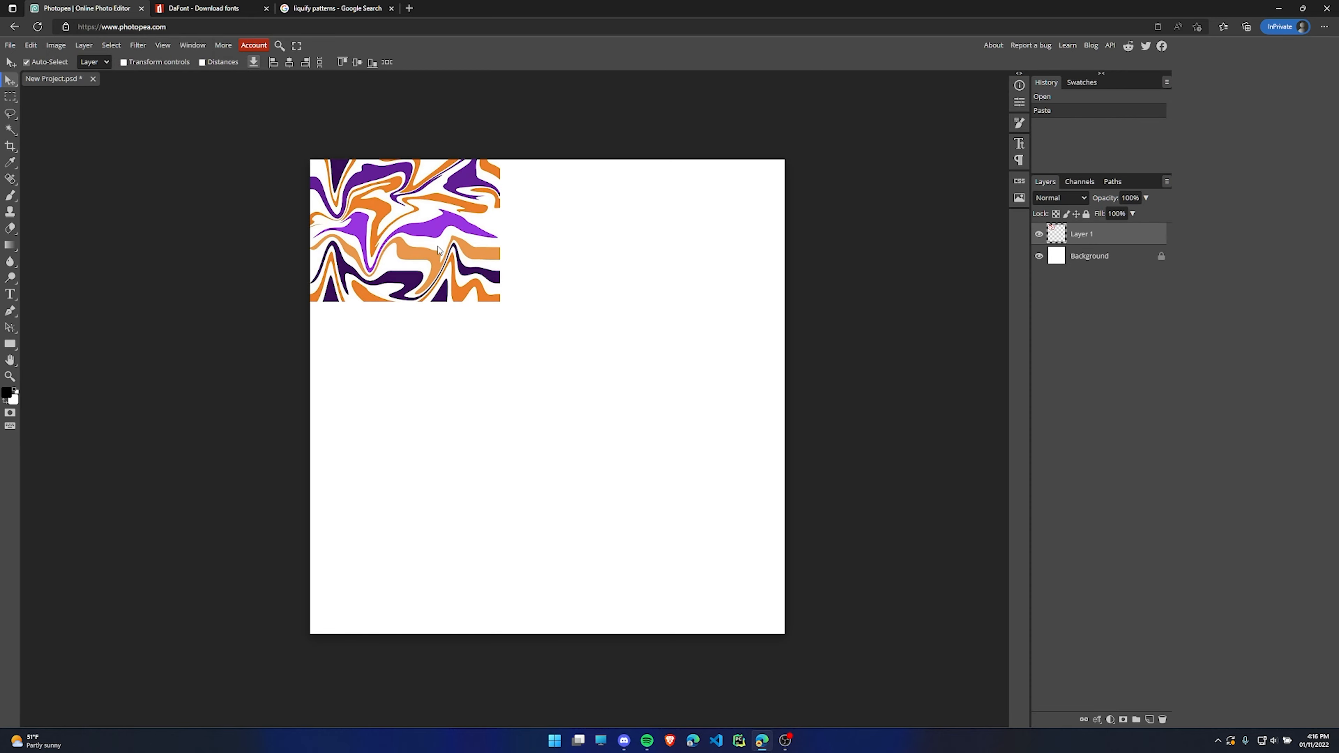
pyautogui.moveTo(442, 250); pyautogui.dragTo(548, 334)
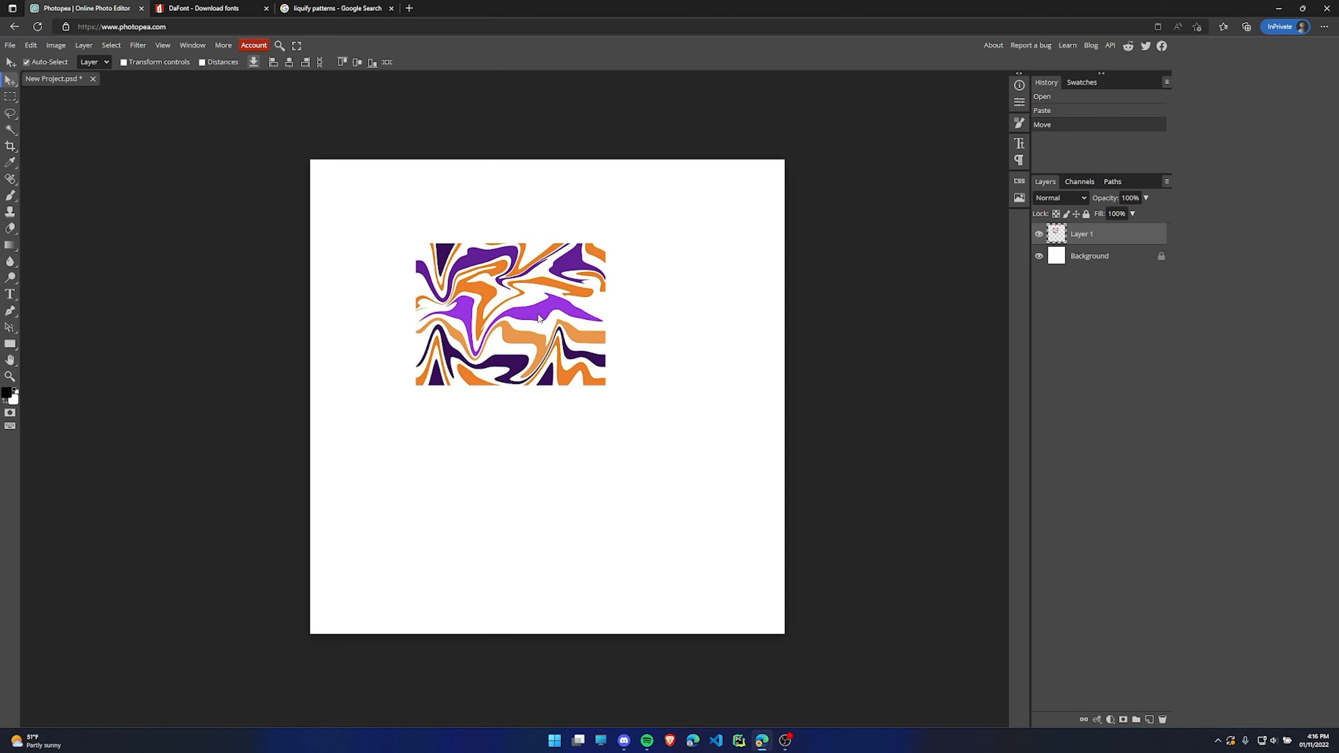
# Free-transform the pattern layer: rotate it 90° clockwise and scale it to about 333% so it covers the whole canvas.
pyautogui.hotkey('ctrl', 't')
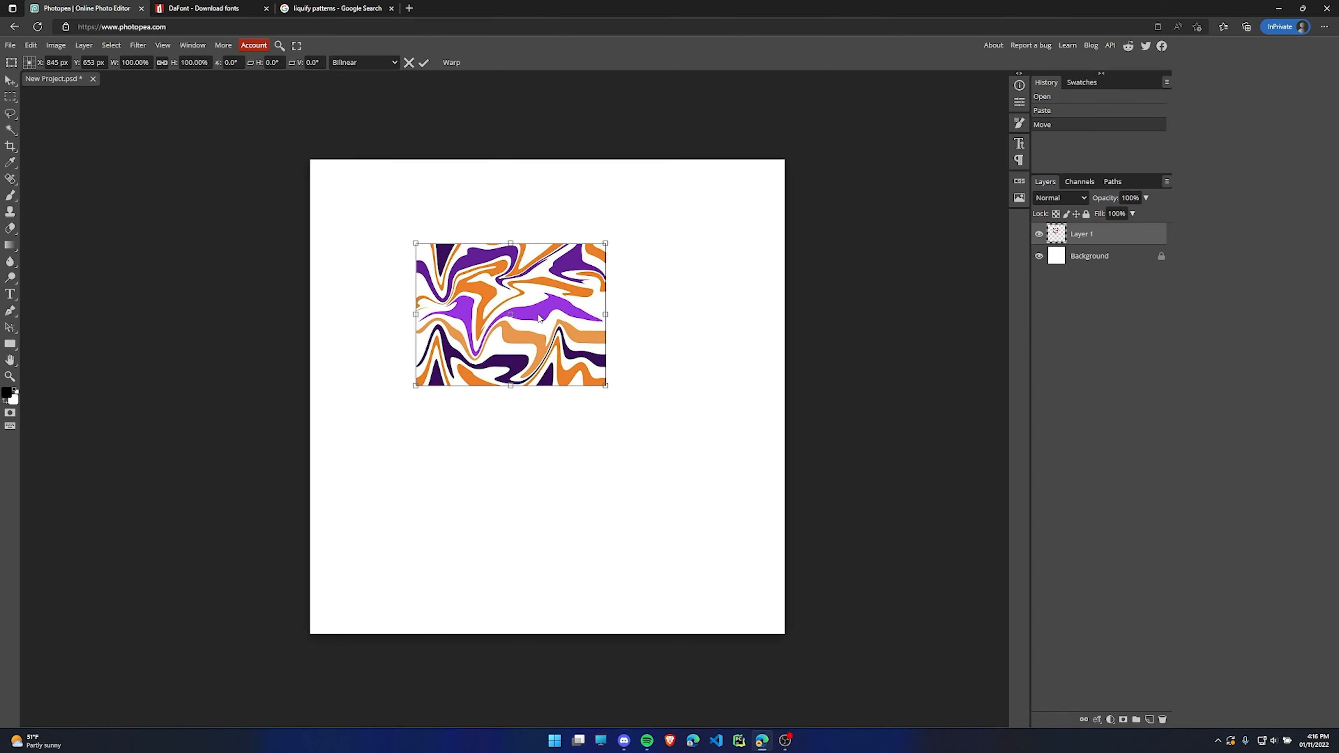
pyautogui.moveTo(605, 386); pyautogui.dragTo(735, 470)
pyautogui.moveTo(481, 249); pyautogui.dragTo(496, 256)
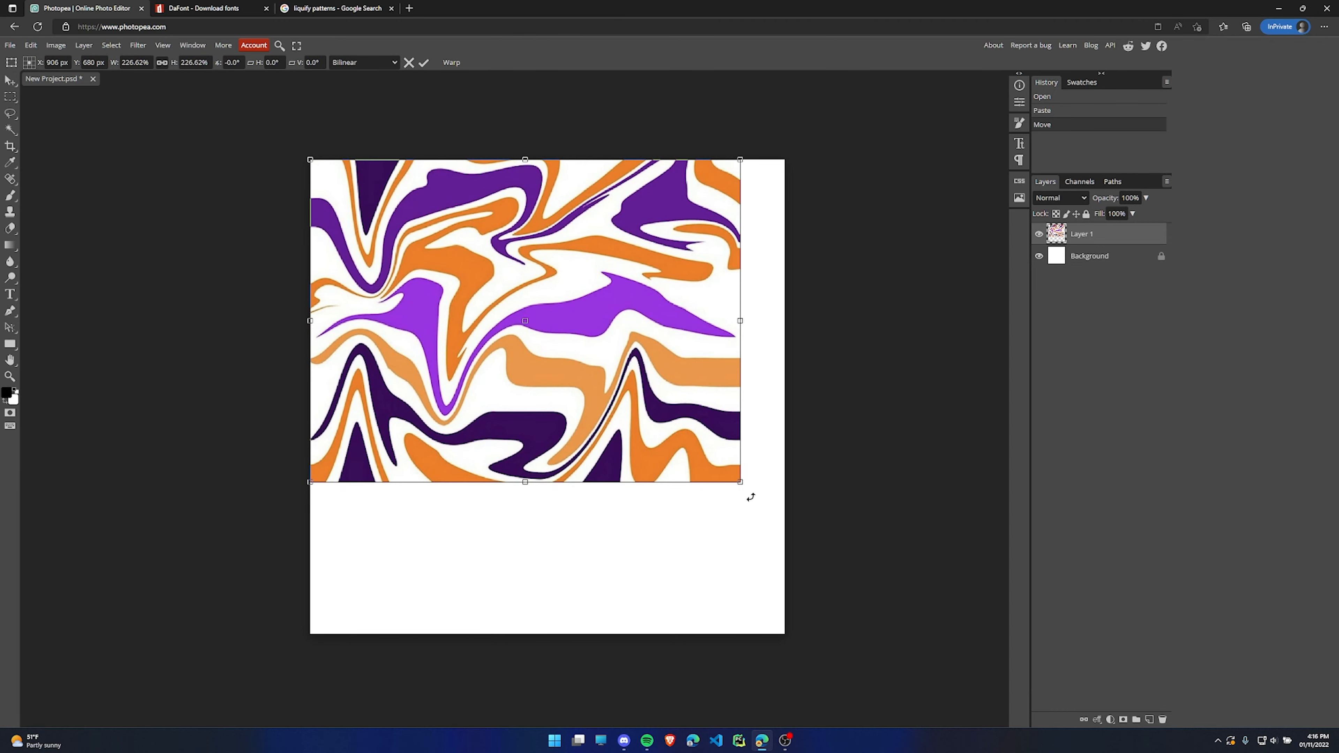
pyautogui.rightClick(624, 319)
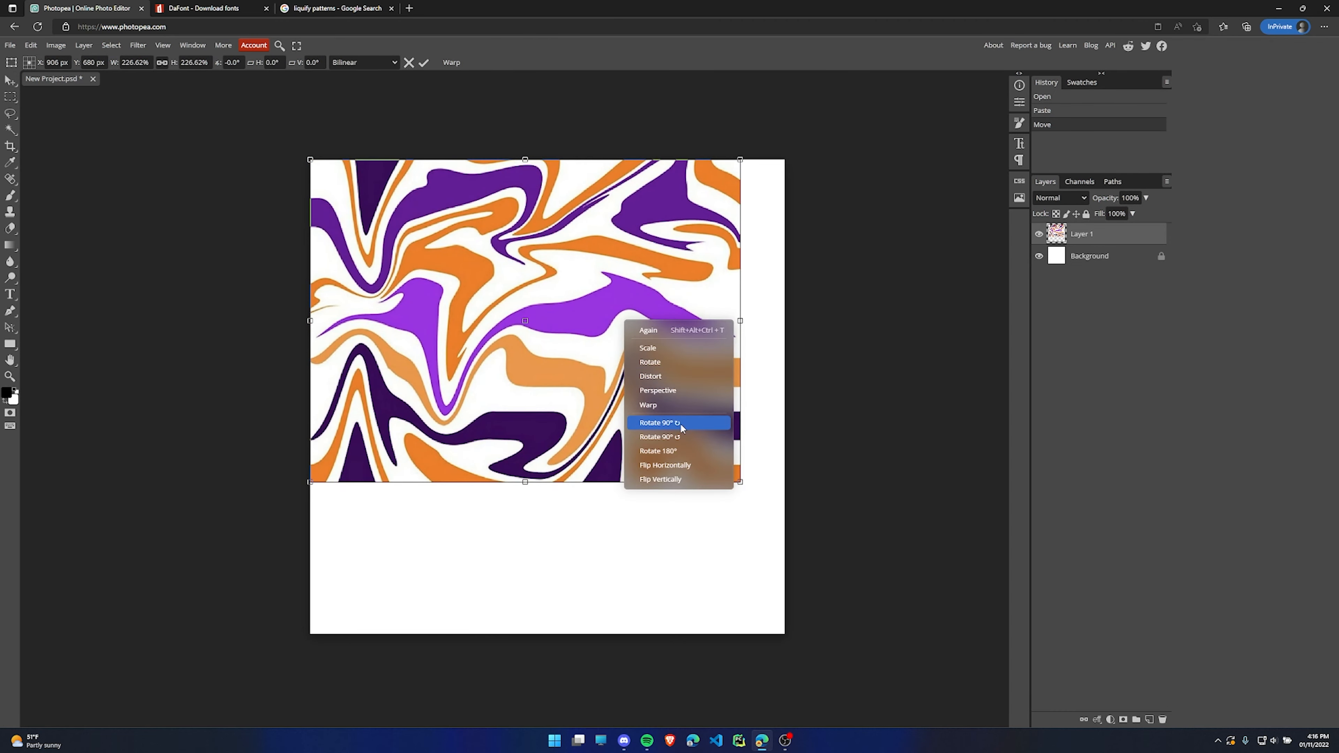
pyautogui.click(657, 423)
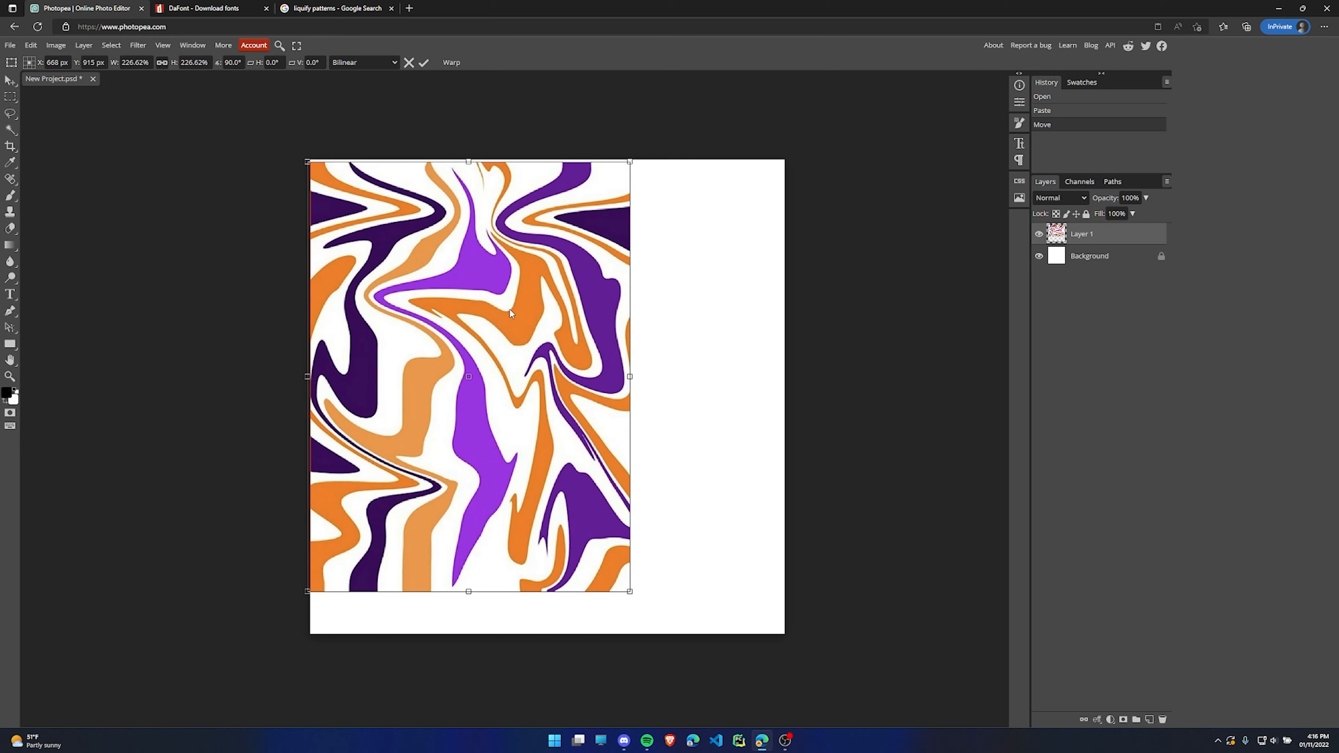
pyautogui.moveTo(632, 374); pyautogui.dragTo(785, 380)
pyautogui.moveTo(596, 272)
pyautogui.mouseDown()
pyautogui.moveTo(593, 298)
pyautogui.moveTo(586, 282)
pyautogui.mouseUp()
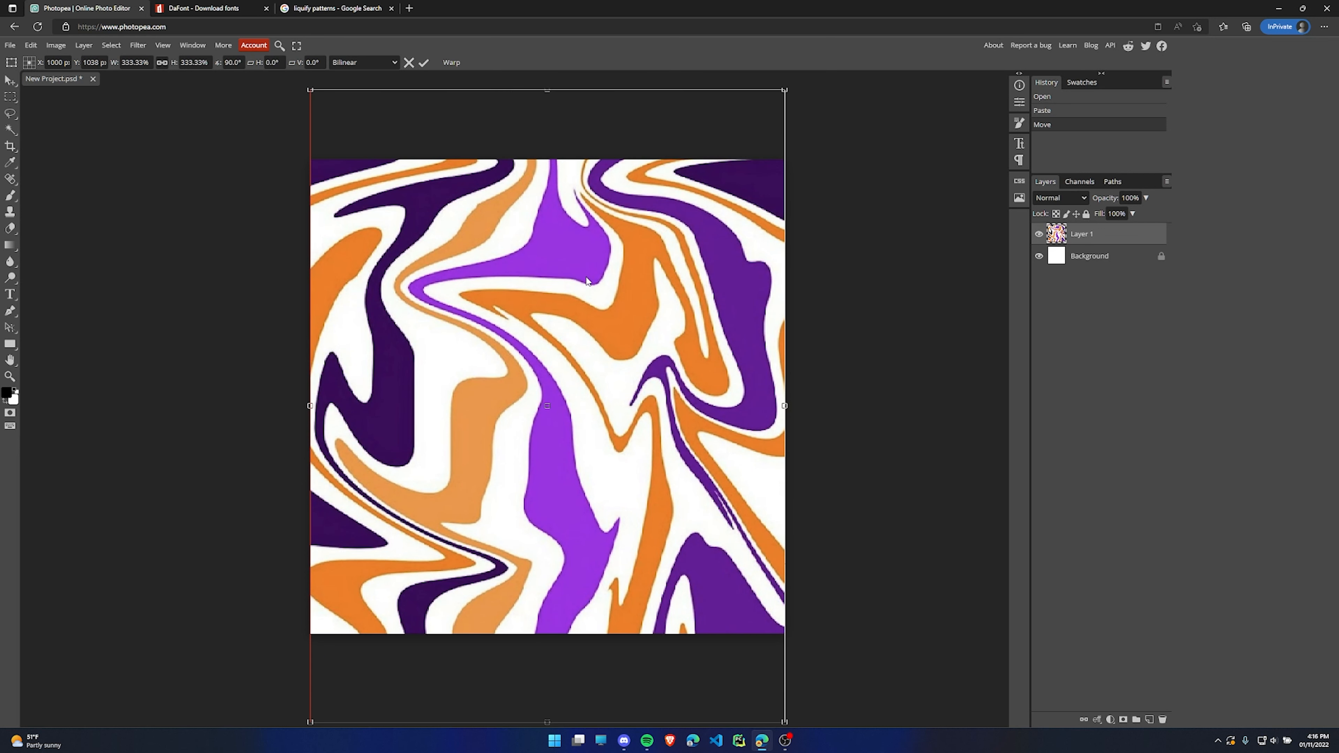
pyautogui.click(423, 64)
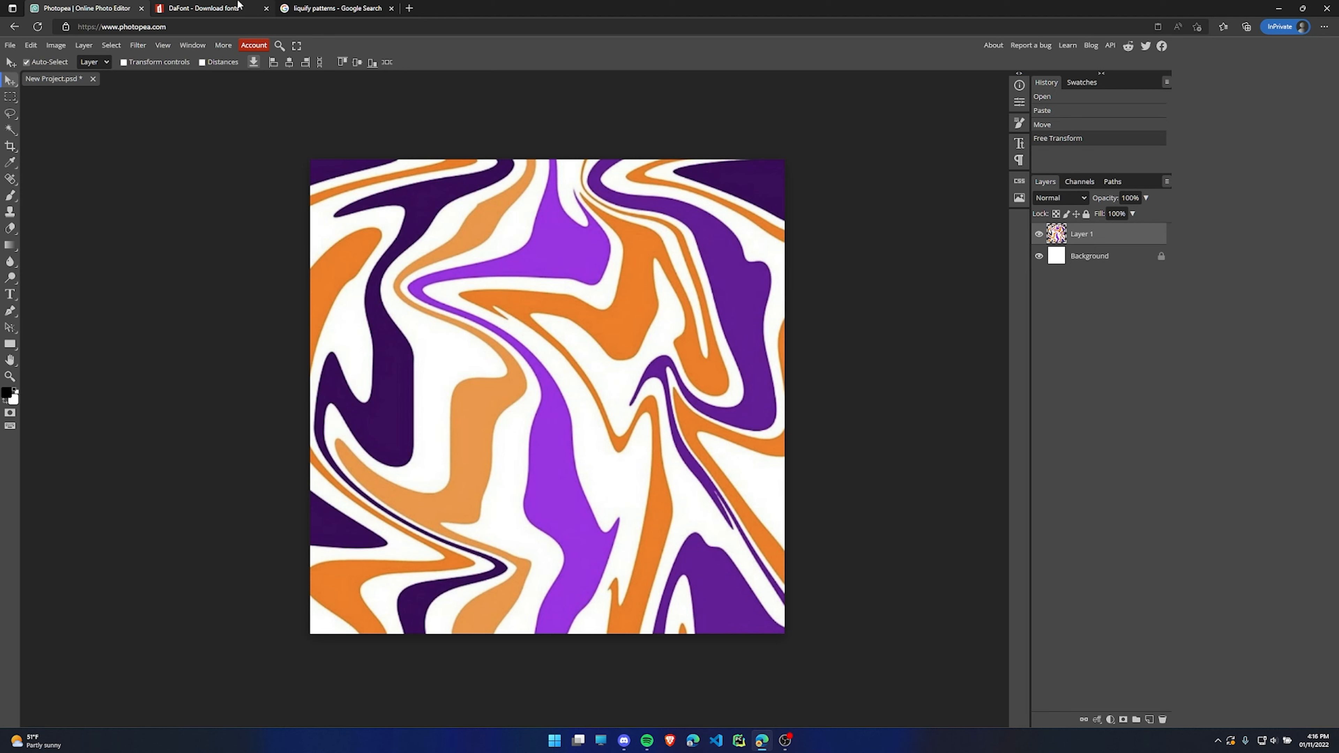
# Switch to the DaFont site and browse the fonts in the Basic > Sans serif category.
pyautogui.moveTo(238, 6)
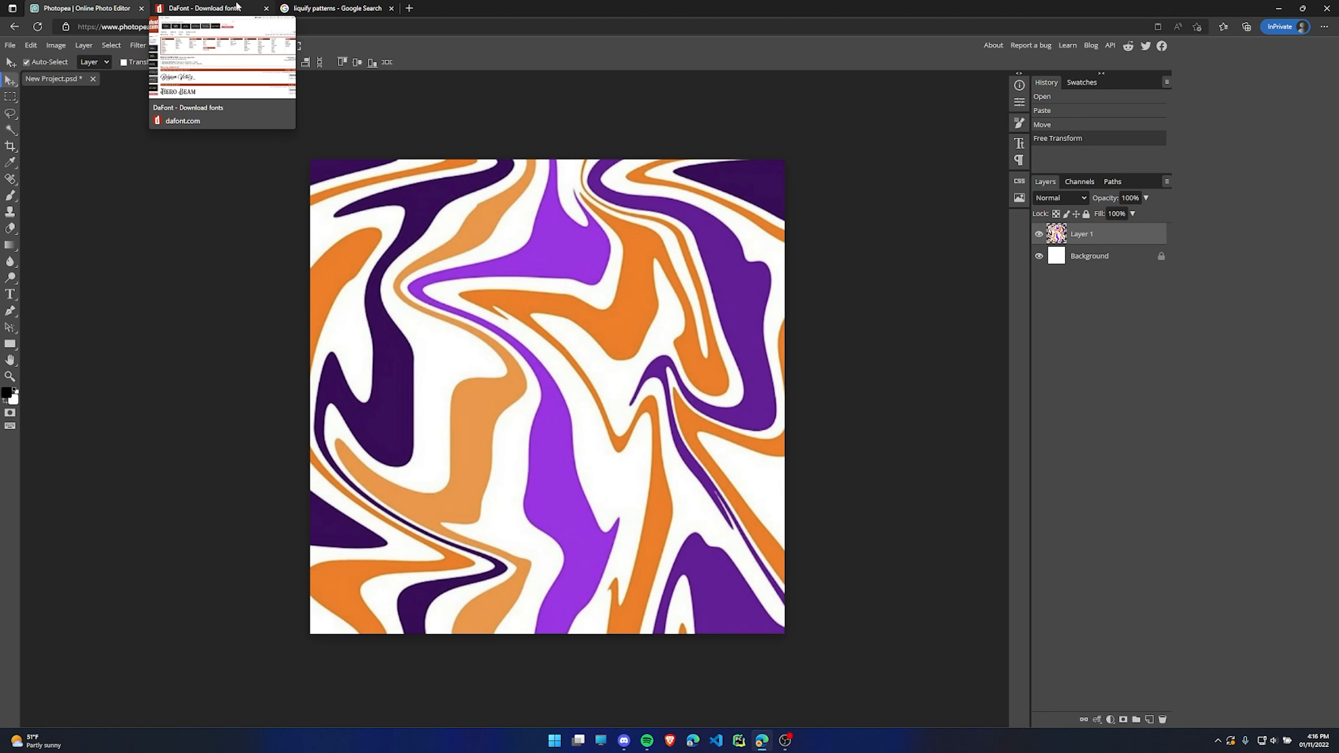
pyautogui.click(238, 7)
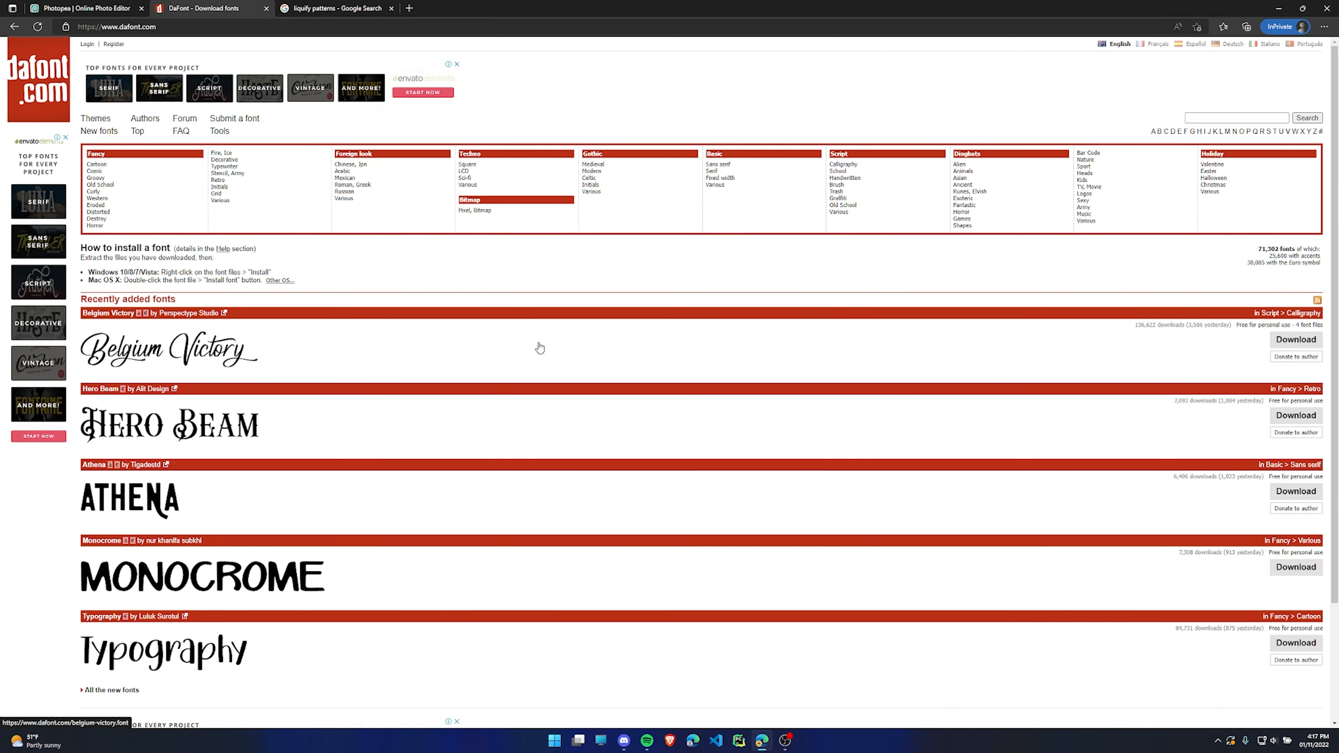
pyautogui.scroll(-2, 693, 511)
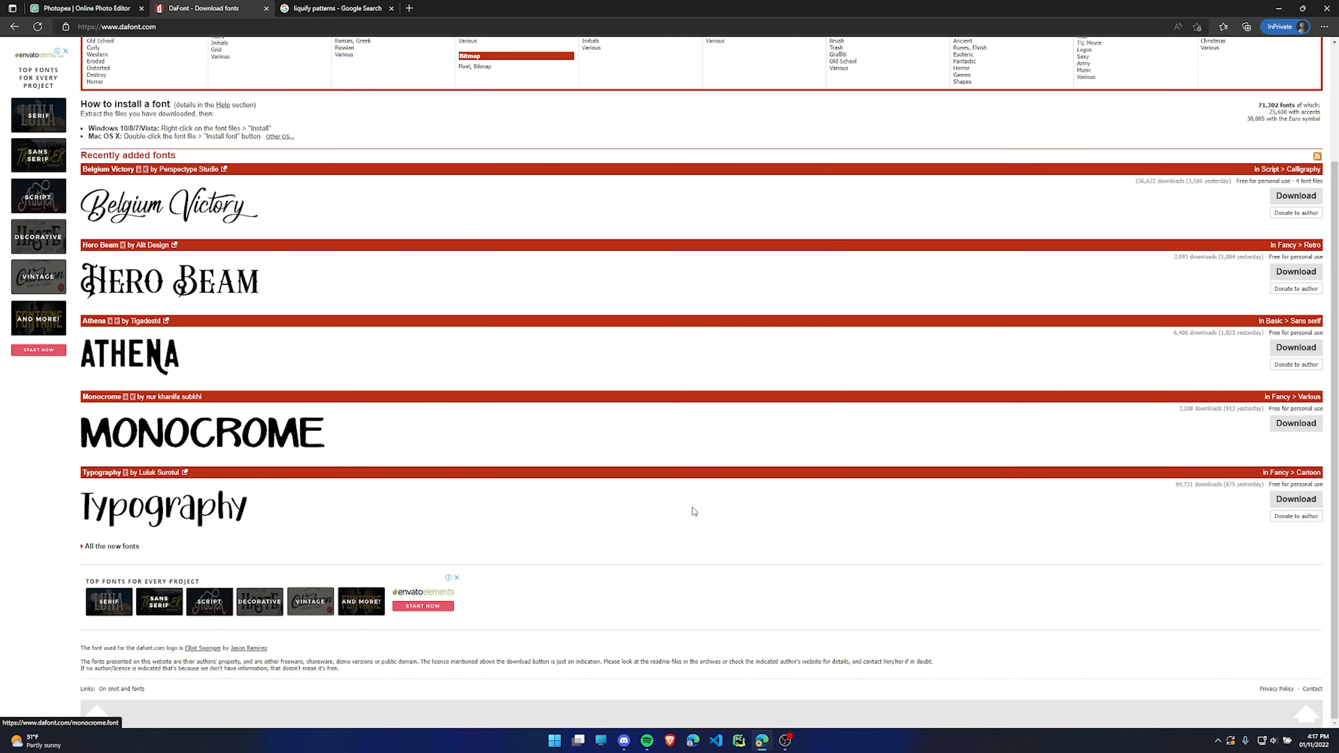
pyautogui.scroll(2, 684, 511)
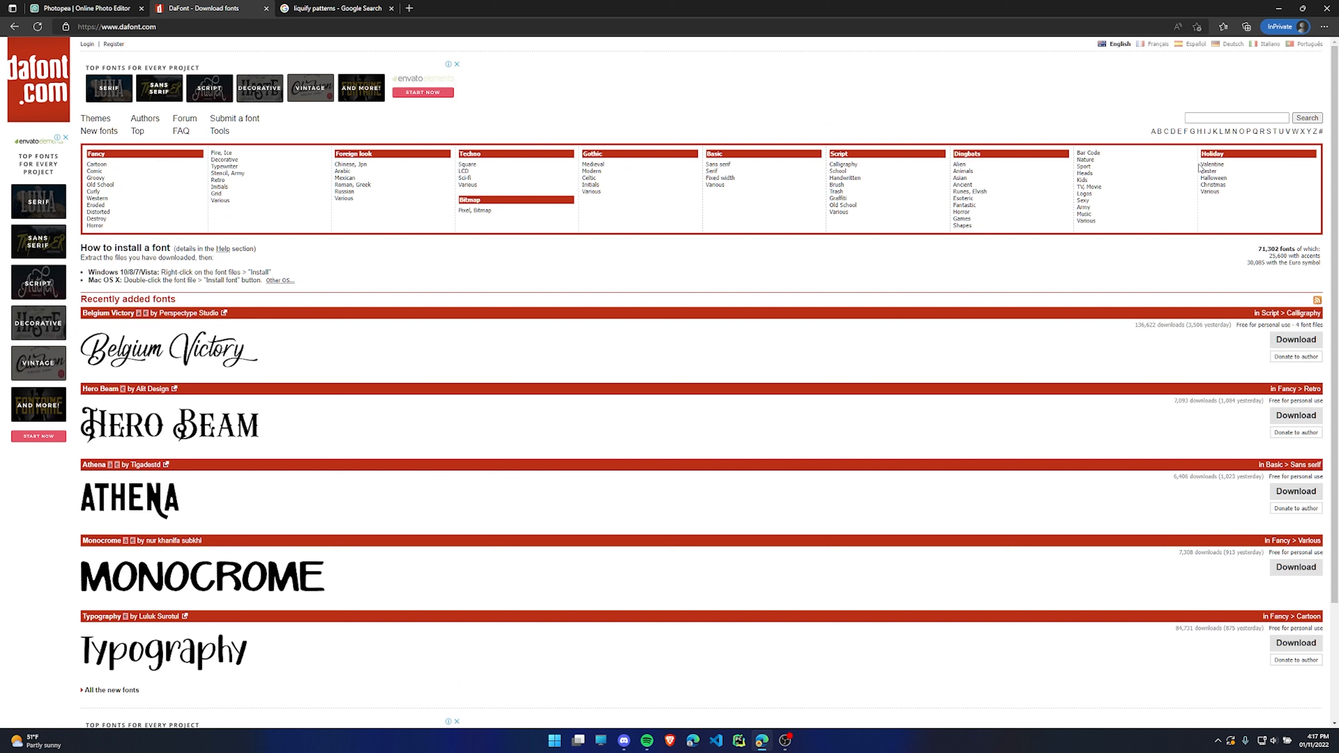
pyautogui.scroll(-3, 344, 349)
pyautogui.scroll(3, 343, 350)
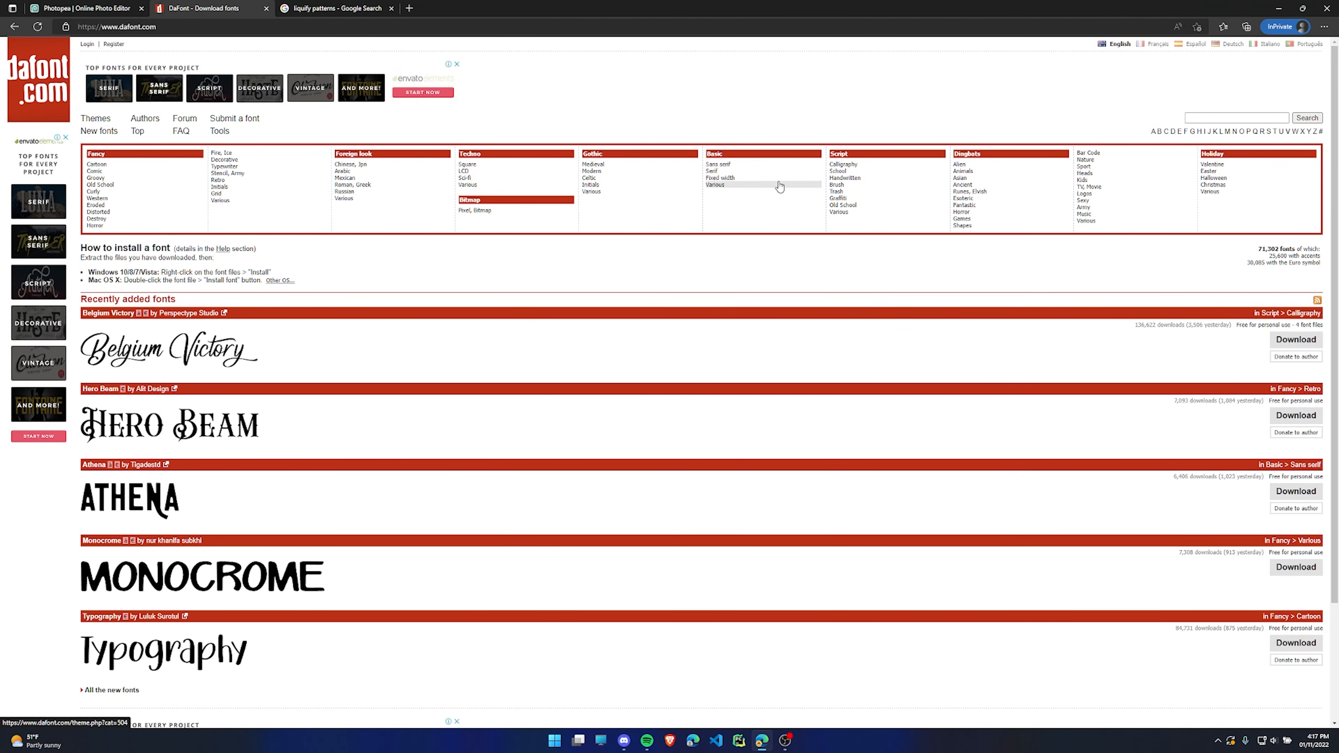
pyautogui.click(734, 165)
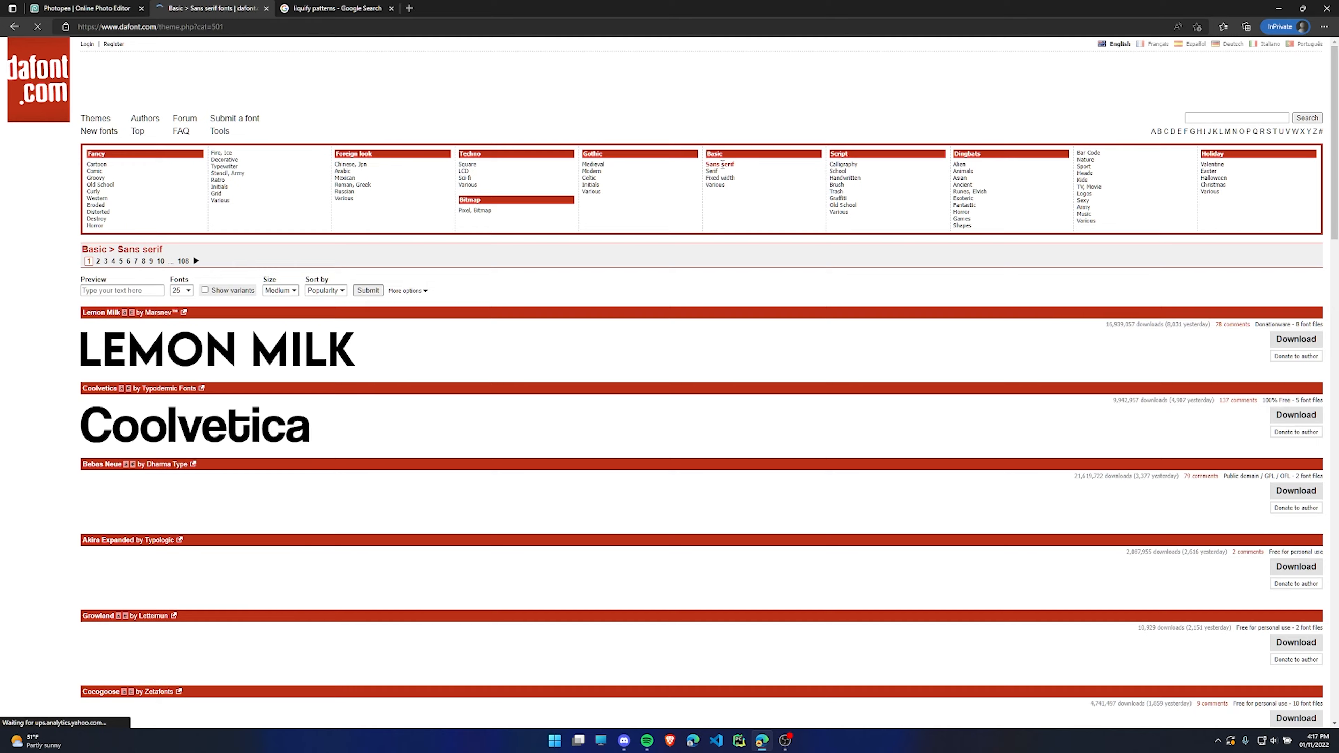
pyautogui.scroll(-3, 710, 206)
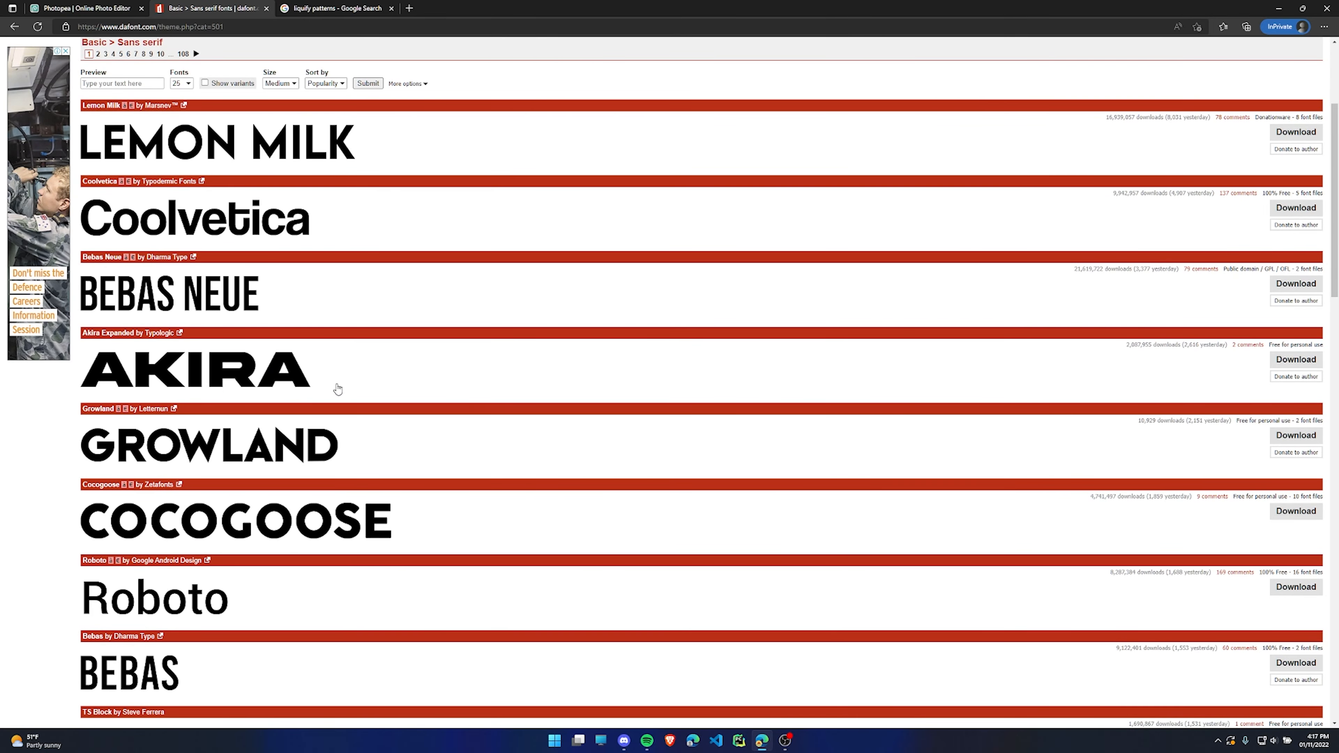
pyautogui.scroll(3, 338, 388)
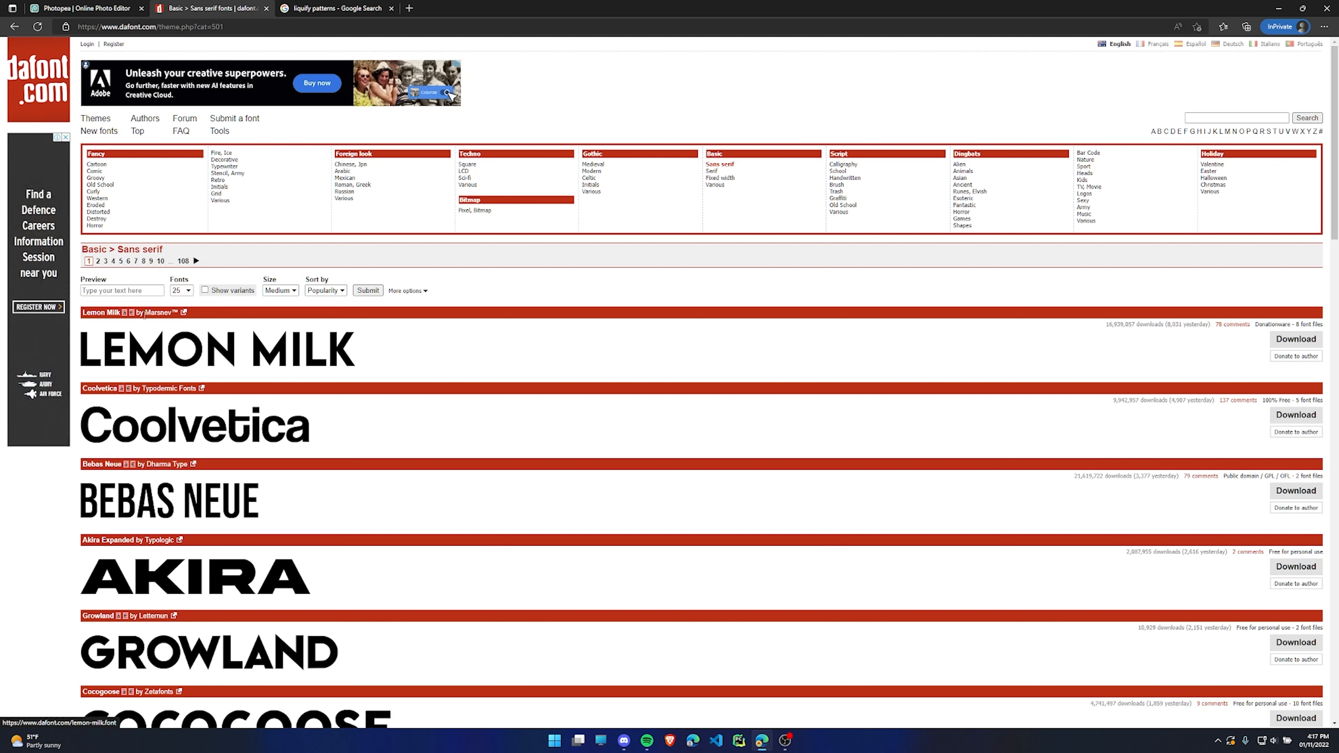
# Preview the sans serif fonts with the text LT and look through the font samples.
pyautogui.click(135, 290)
pyautogui.write('LT')
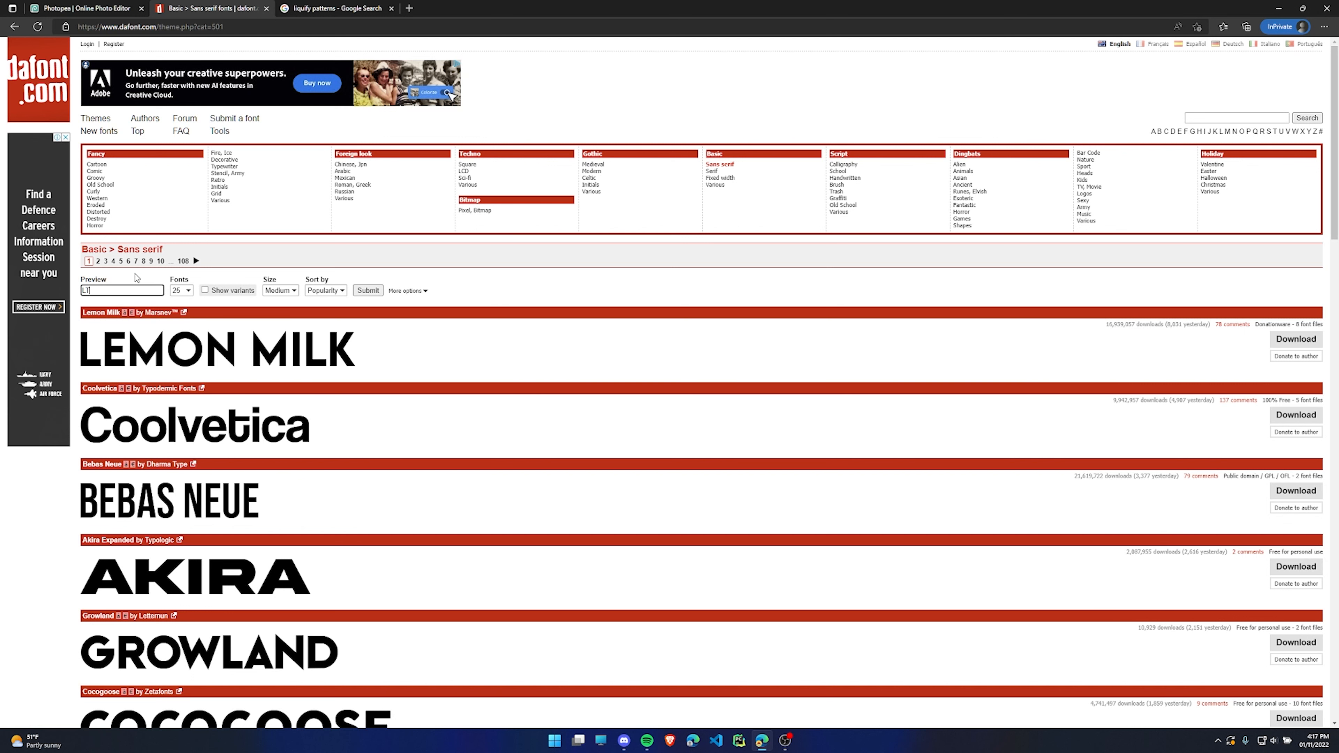
pyautogui.press('Return')
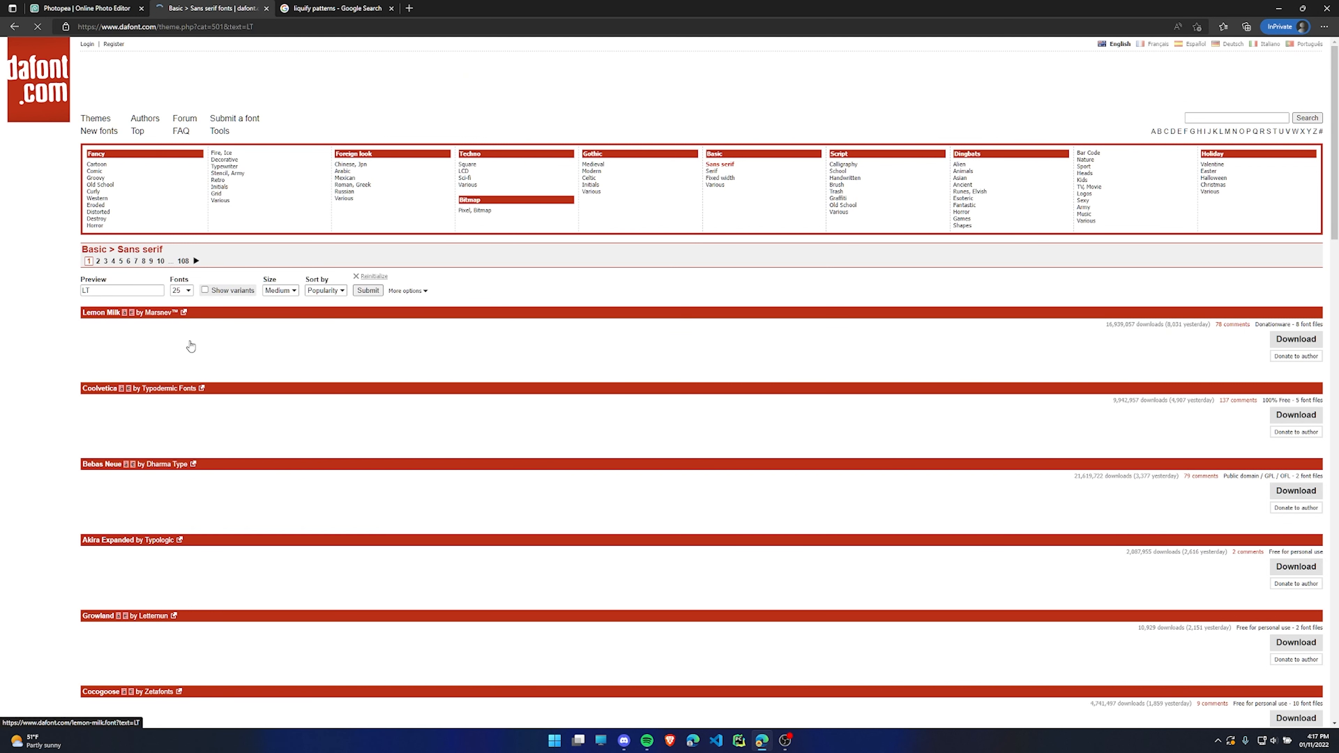
pyautogui.scroll(-4, 213, 359)
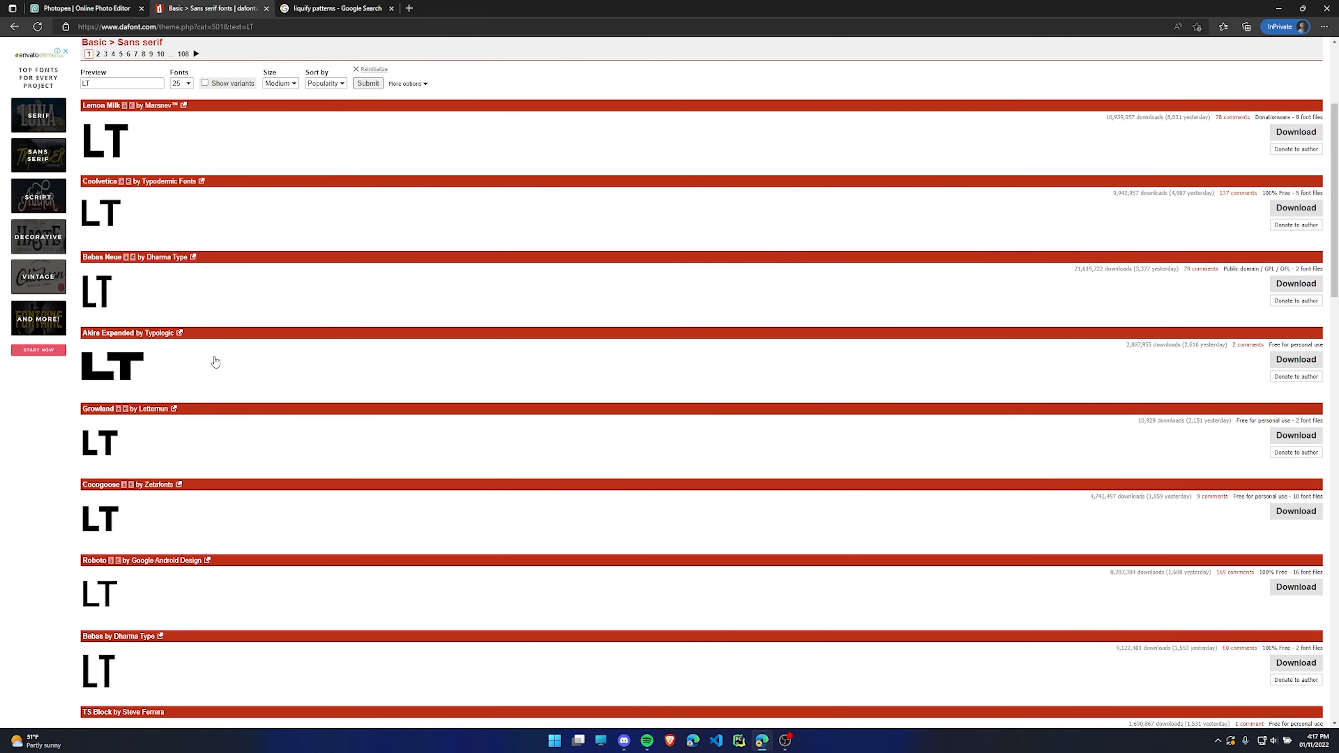
pyautogui.scroll(-2, 213, 360)
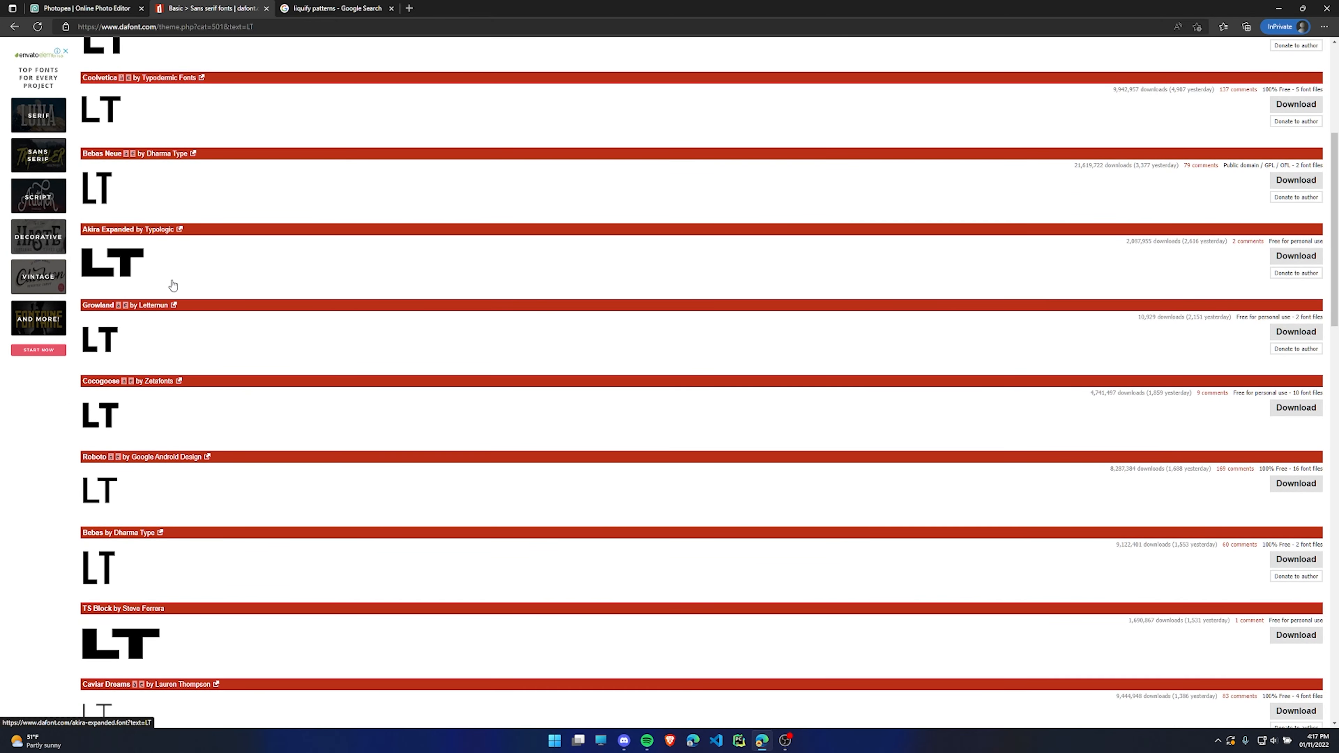
pyautogui.scroll(6, 158, 290)
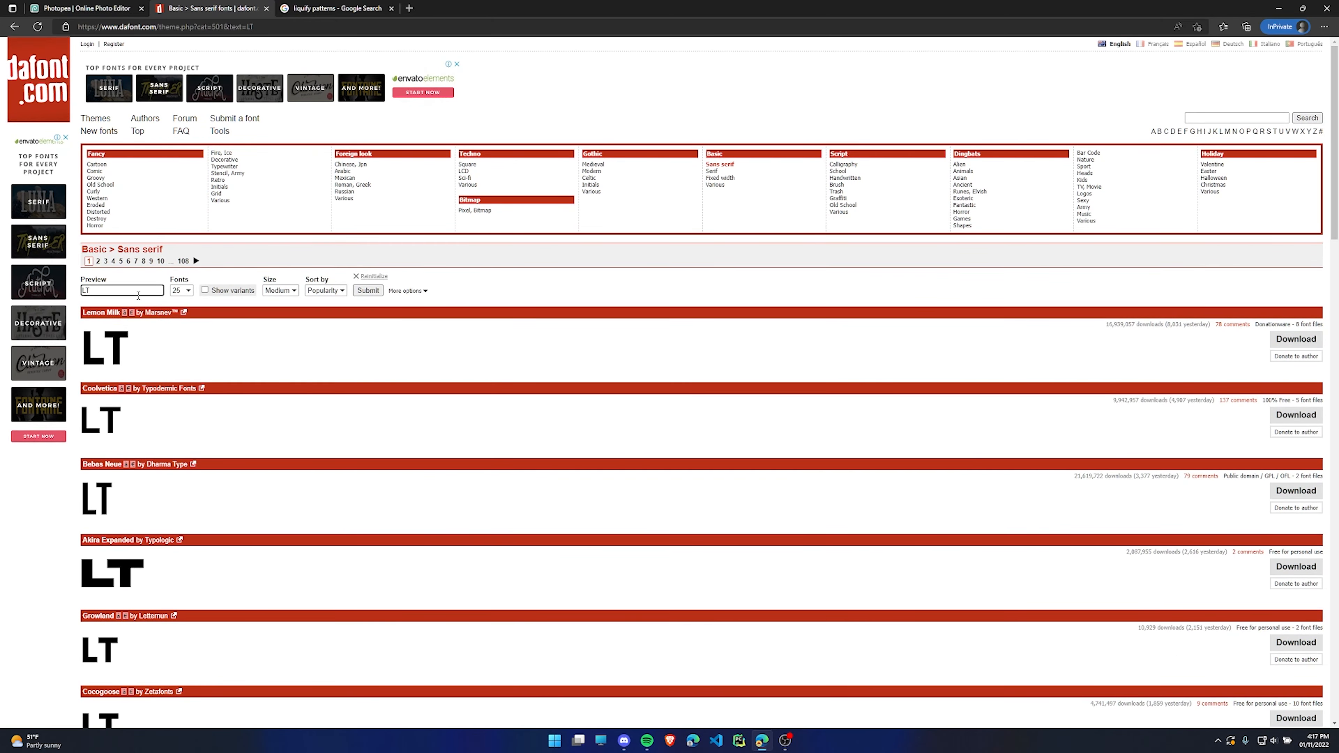
# Preview the sans serif fonts with the text LTK and download the Akira Expanded font.
pyautogui.press('Return')
pyautogui.scroll(-6, 151, 197)
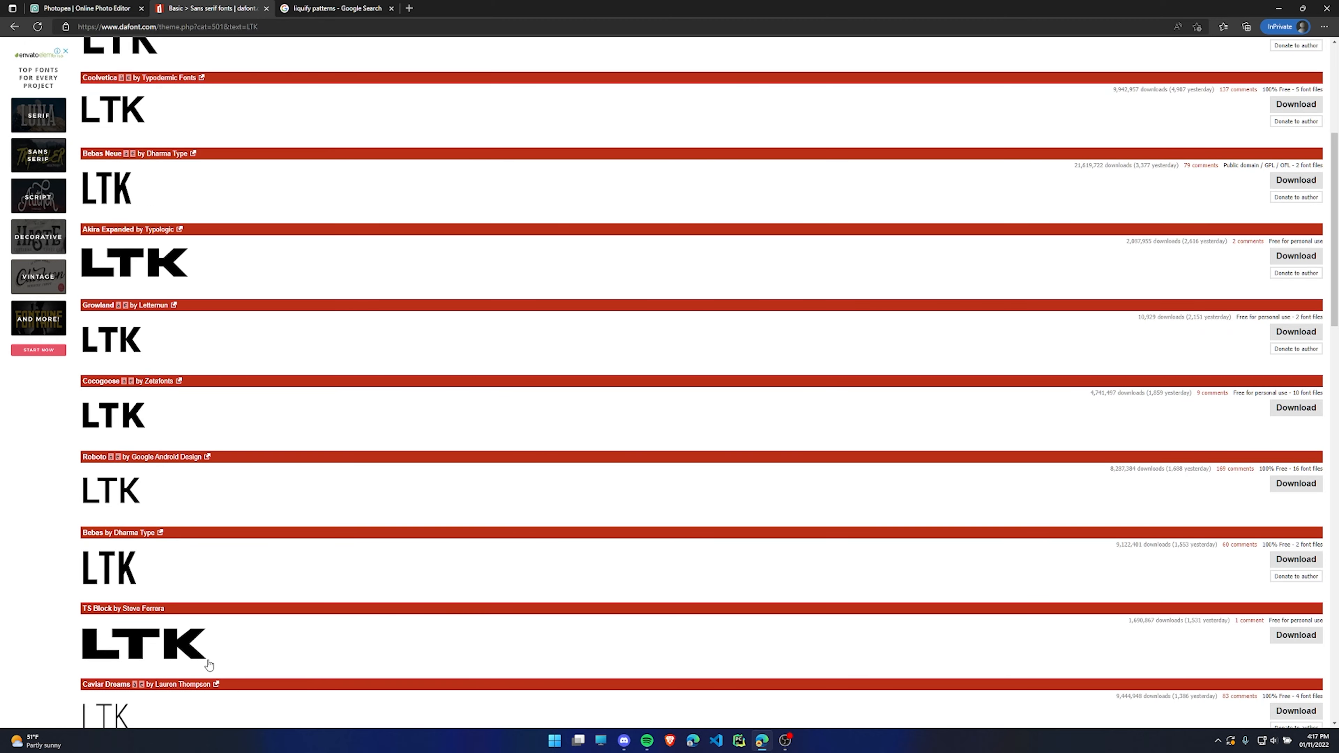
pyautogui.scroll(2, 158, 314)
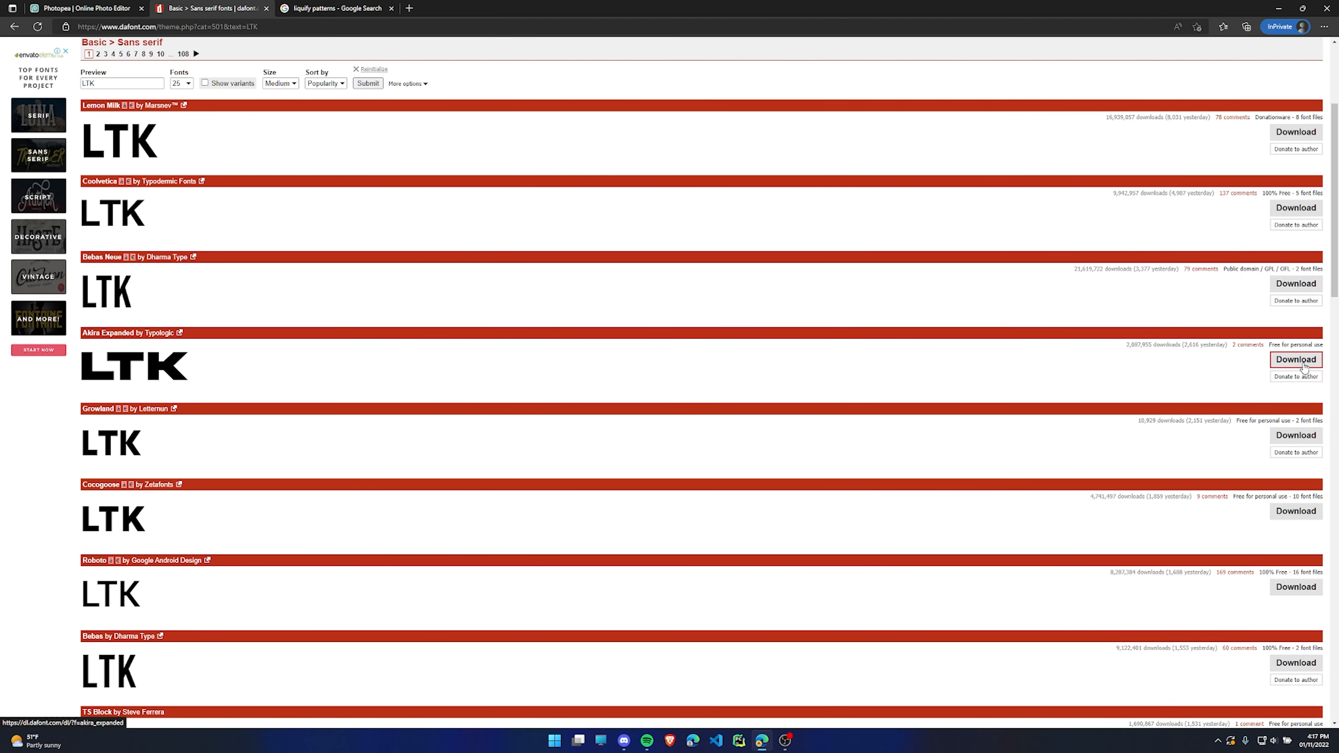
pyautogui.click(1302, 364)
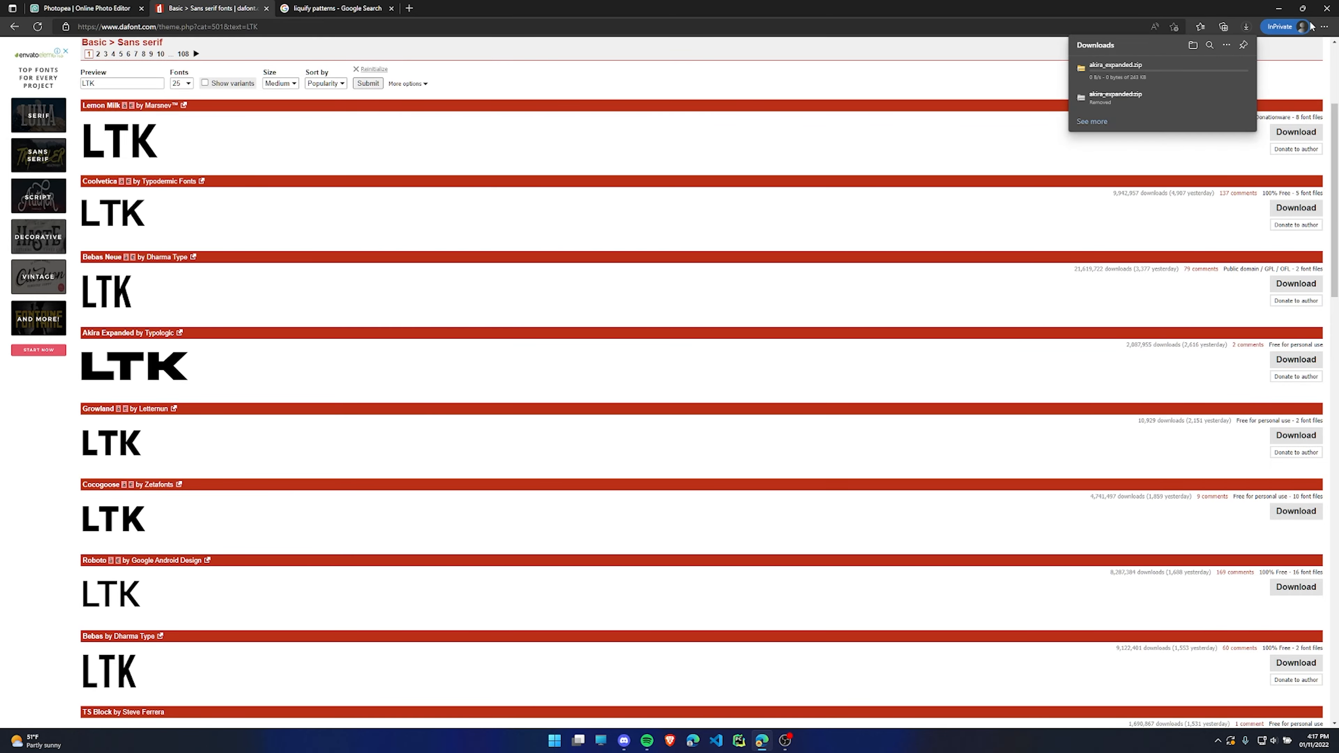
# Reduce the browser to a smaller window over the desktop and open the downloaded akira_expanded.zip.
pyautogui.click(1302, 8)
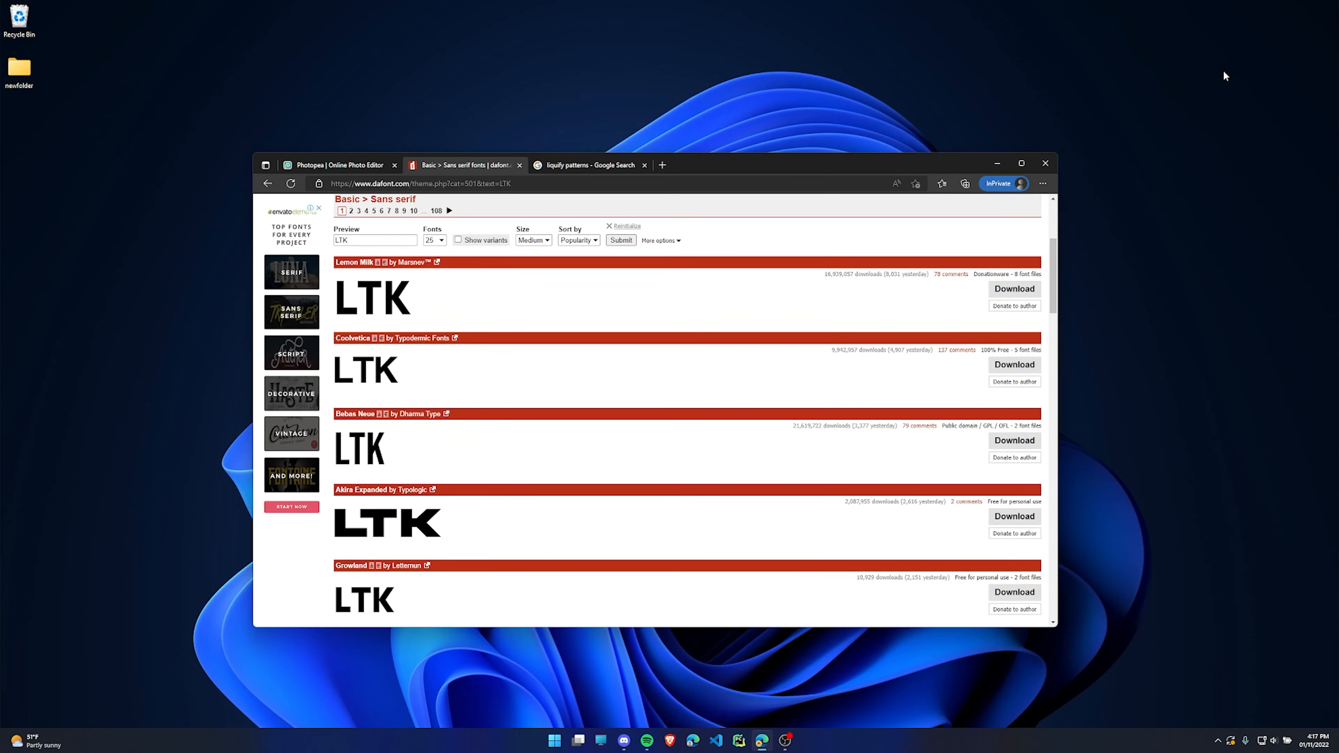
pyautogui.click(1043, 183)
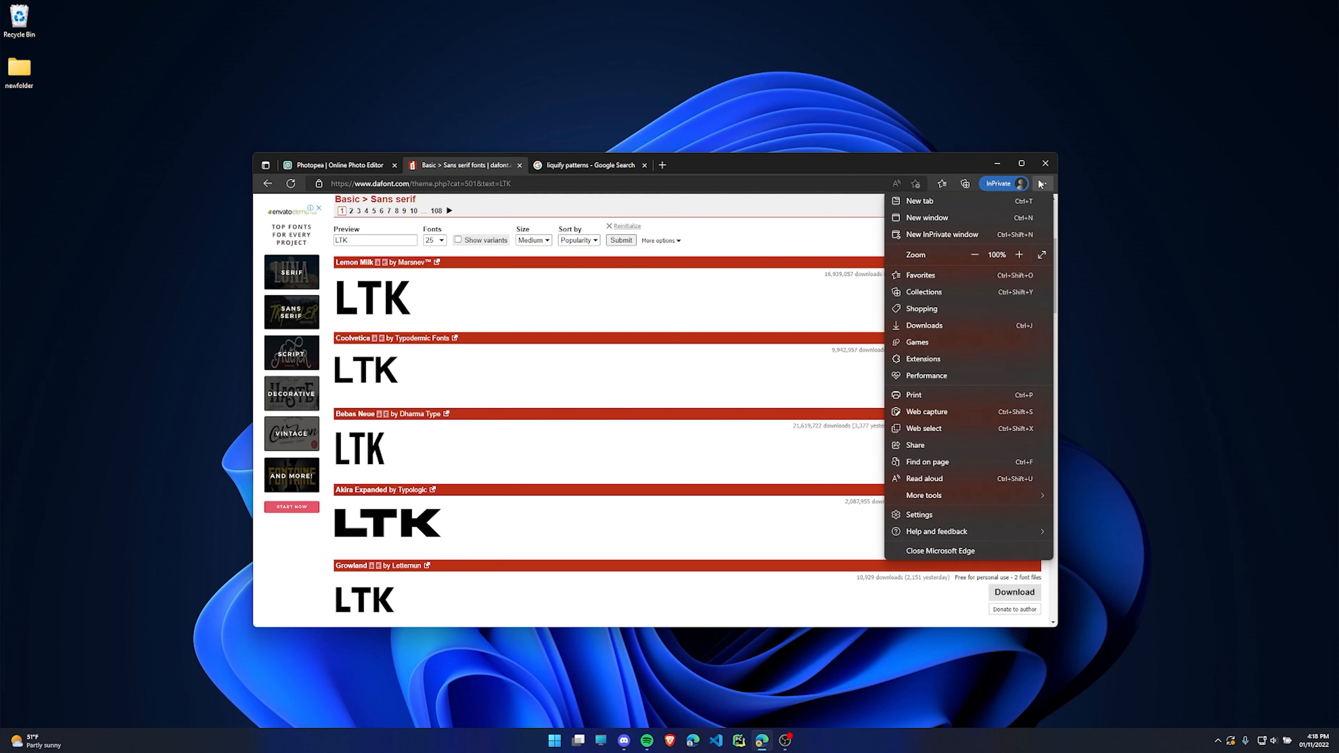
pyautogui.click(943, 326)
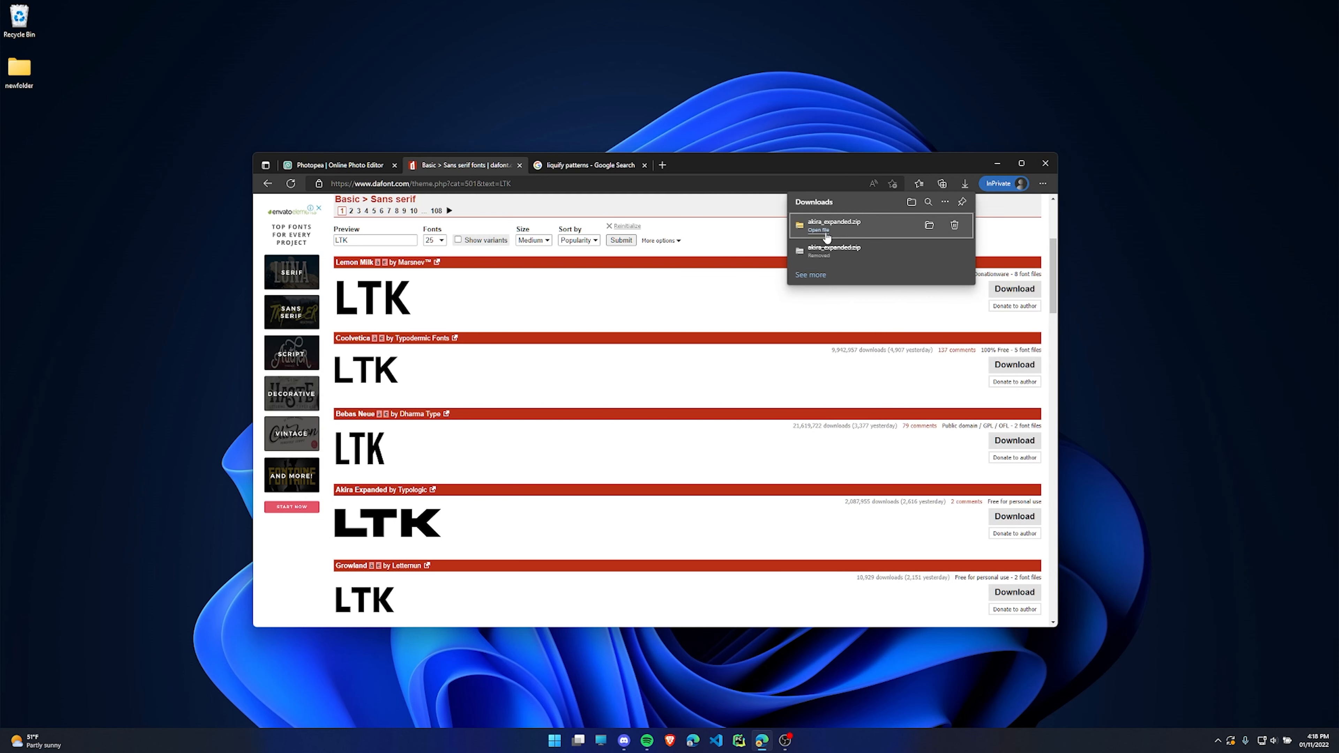
pyautogui.click(822, 237)
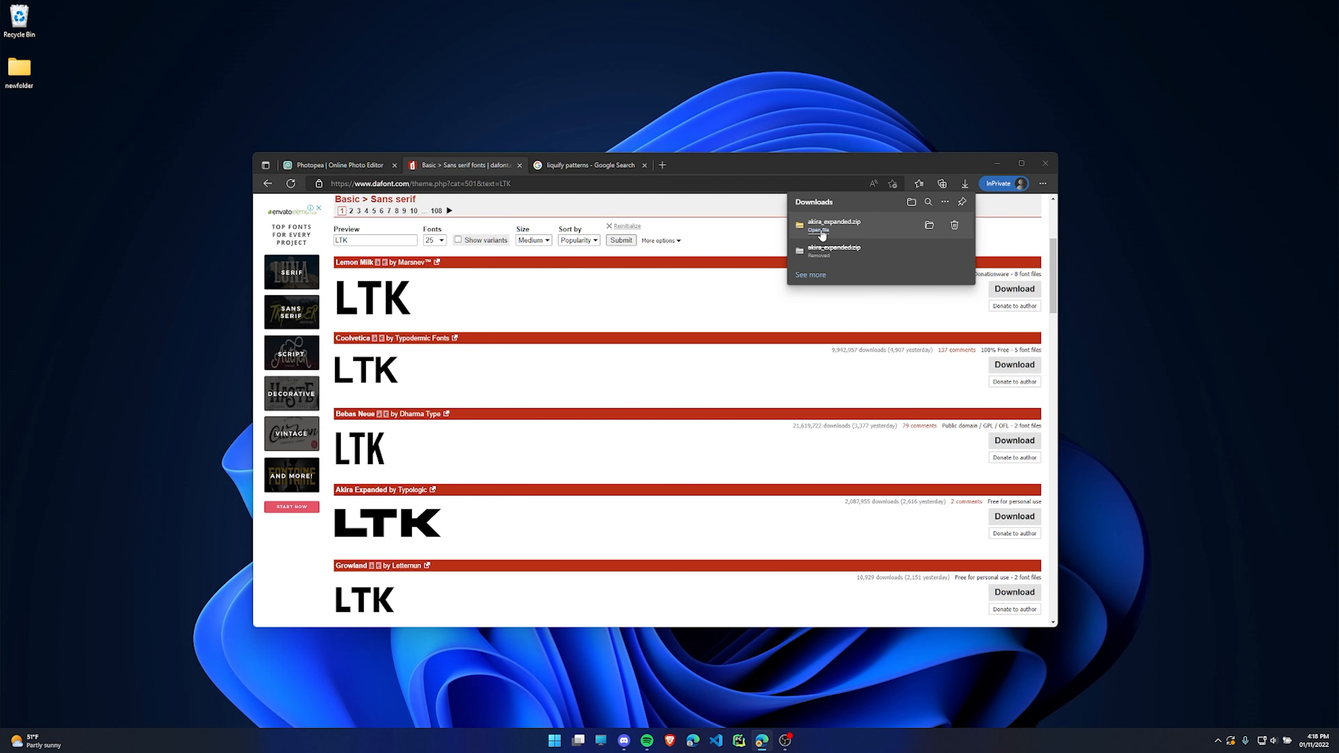
# Copy Akira Expanded Demo.otf from the archive to the desktop and close the archive window.
pyautogui.moveTo(342, 152); pyautogui.dragTo(441, 177)
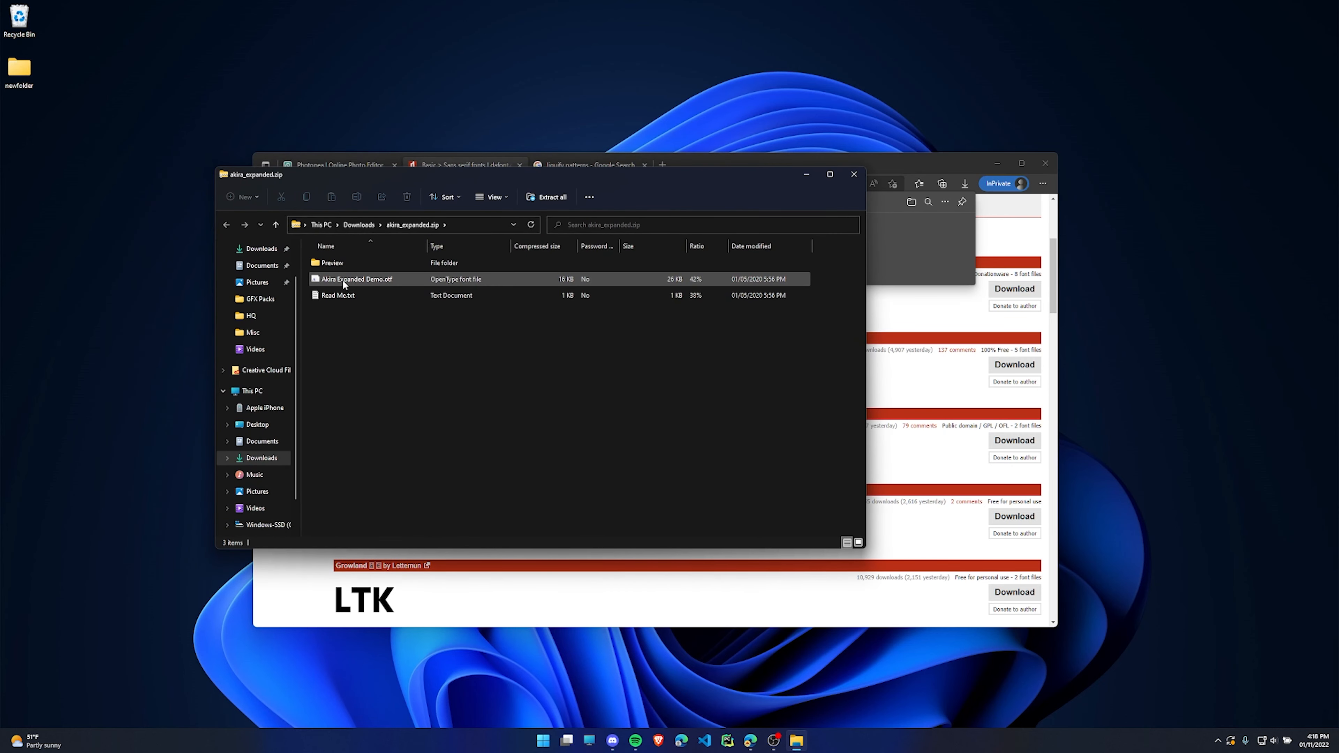
pyautogui.click(396, 283)
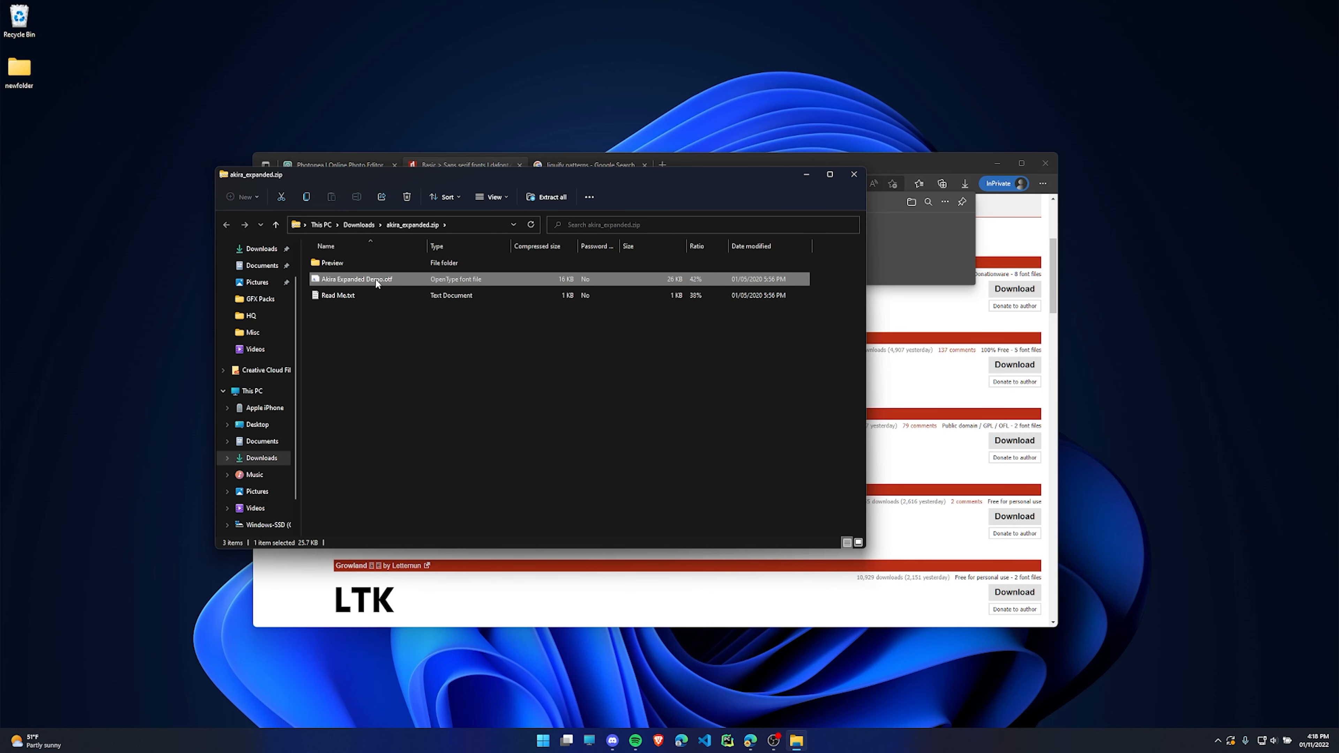
pyautogui.moveTo(381, 280); pyautogui.dragTo(81, 275)
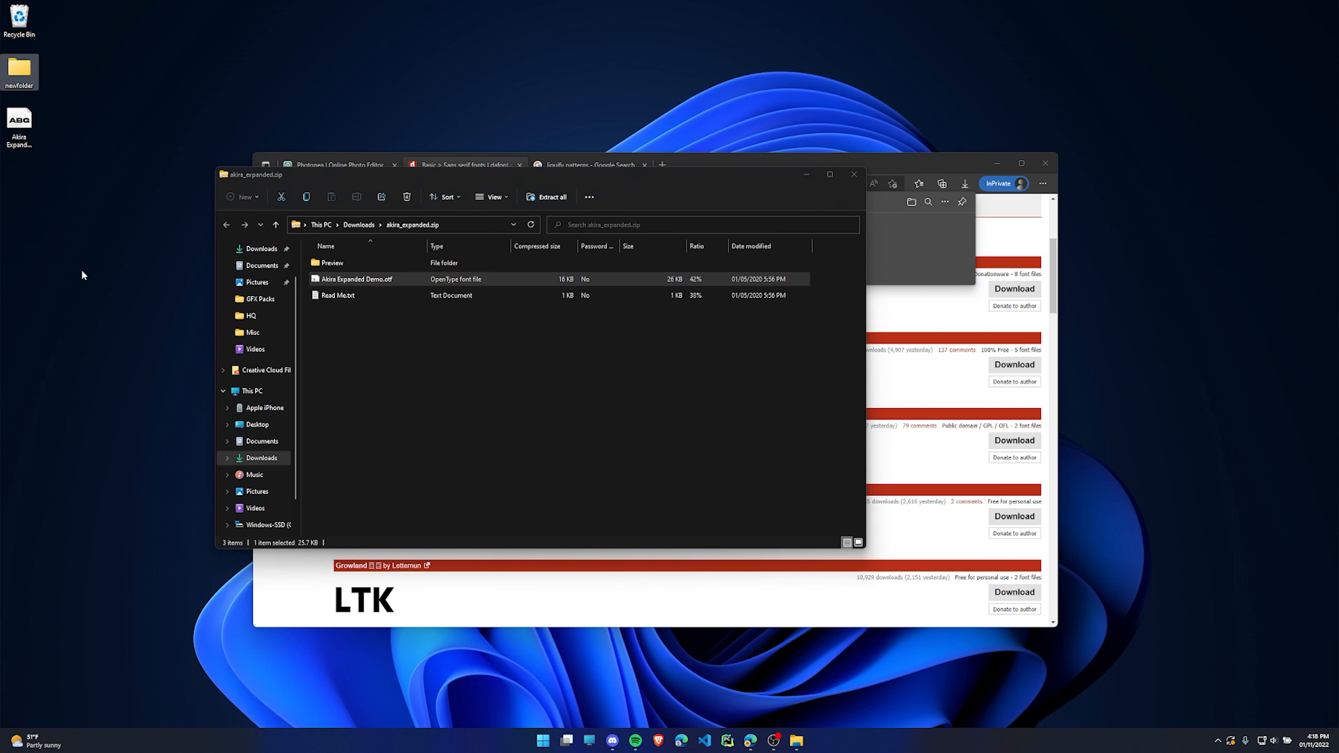
pyautogui.click(854, 174)
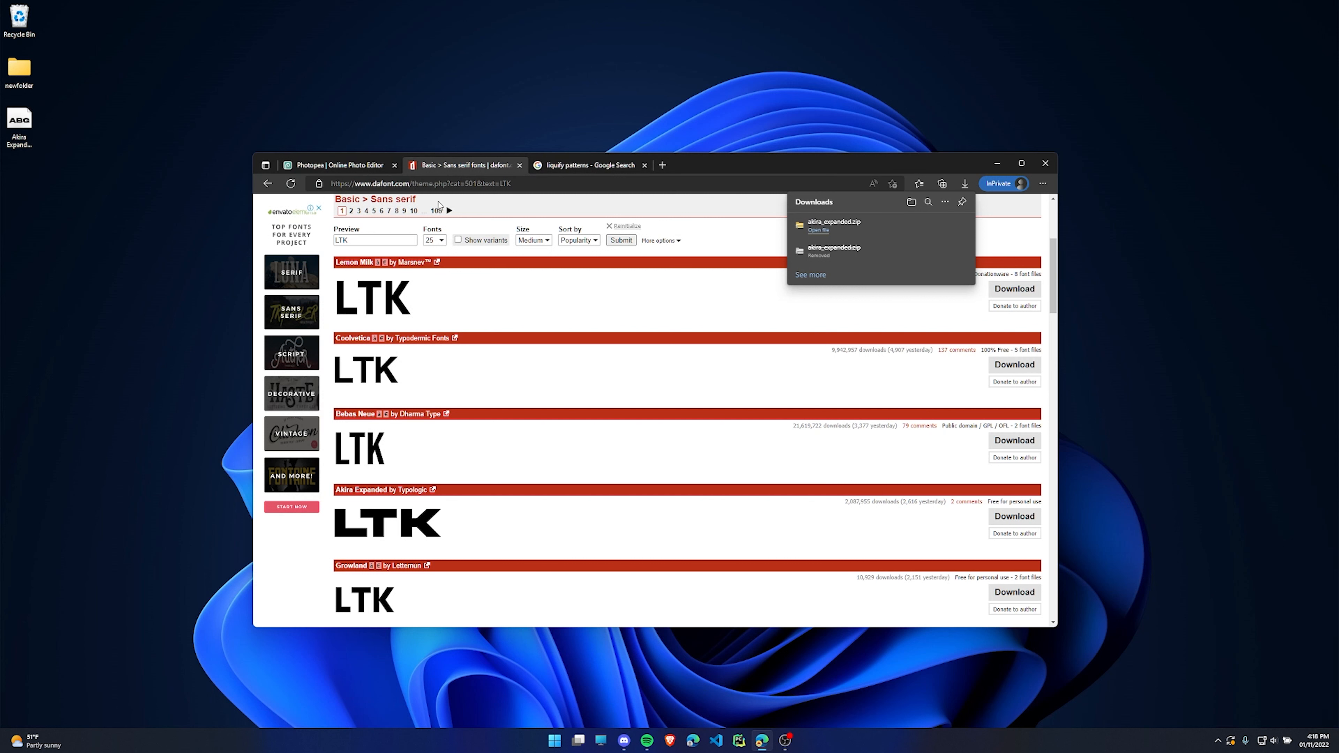
# Switch to Photopea and load Akira Expanded Demo.otf from the desktop as a font, keeping it for future sessions.
pyautogui.click(324, 168)
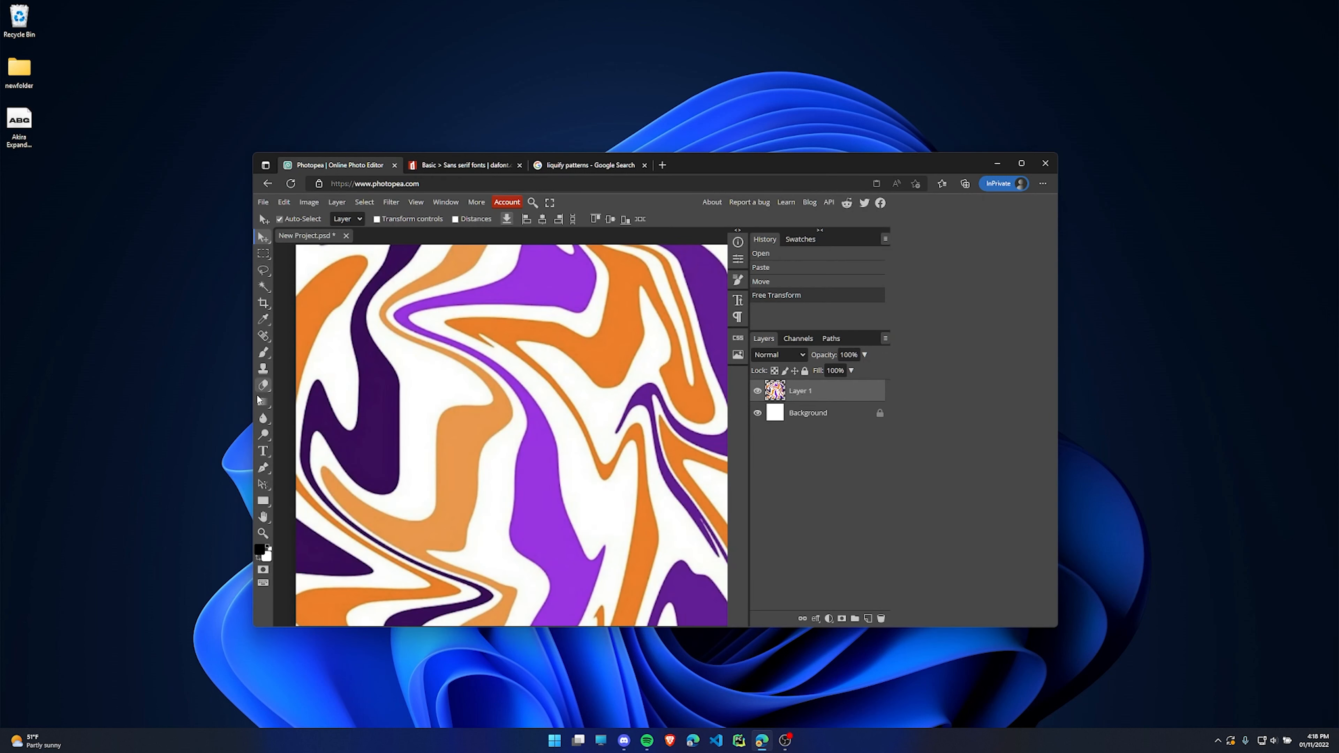
pyautogui.click(262, 453)
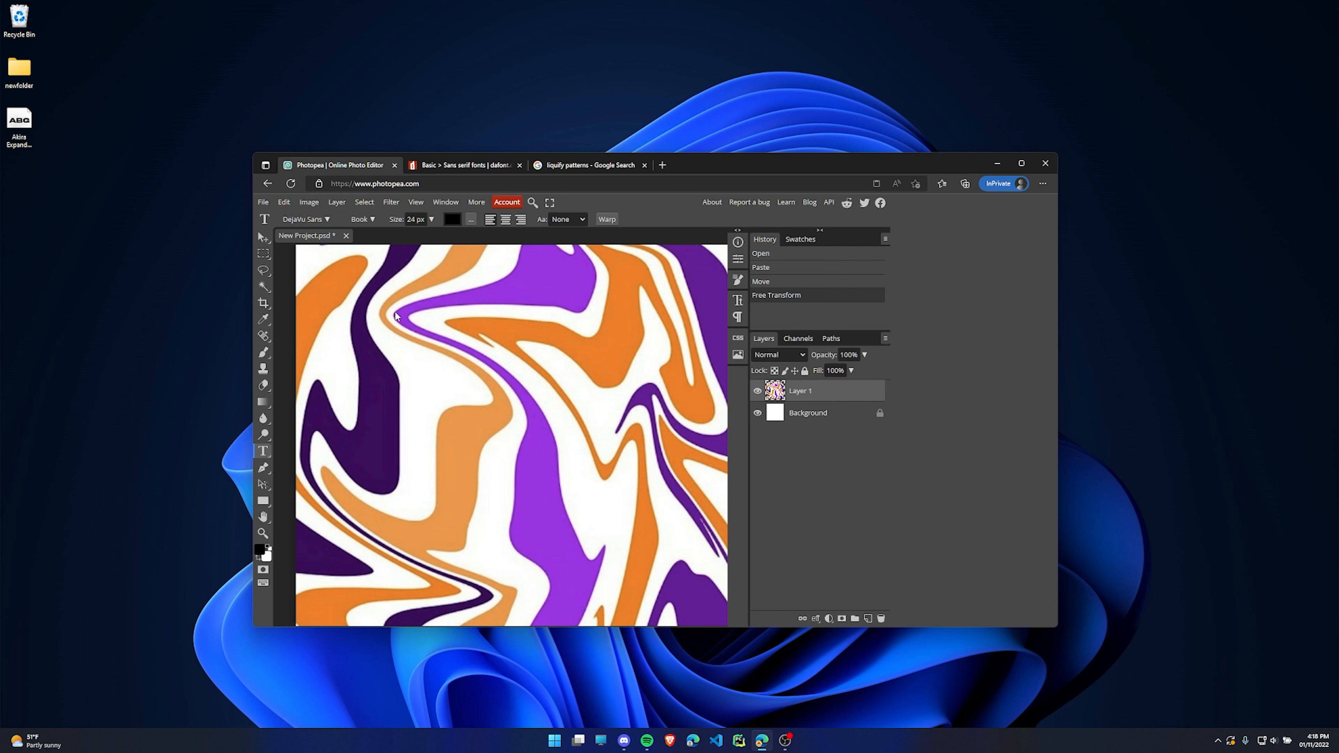
pyautogui.click(325, 219)
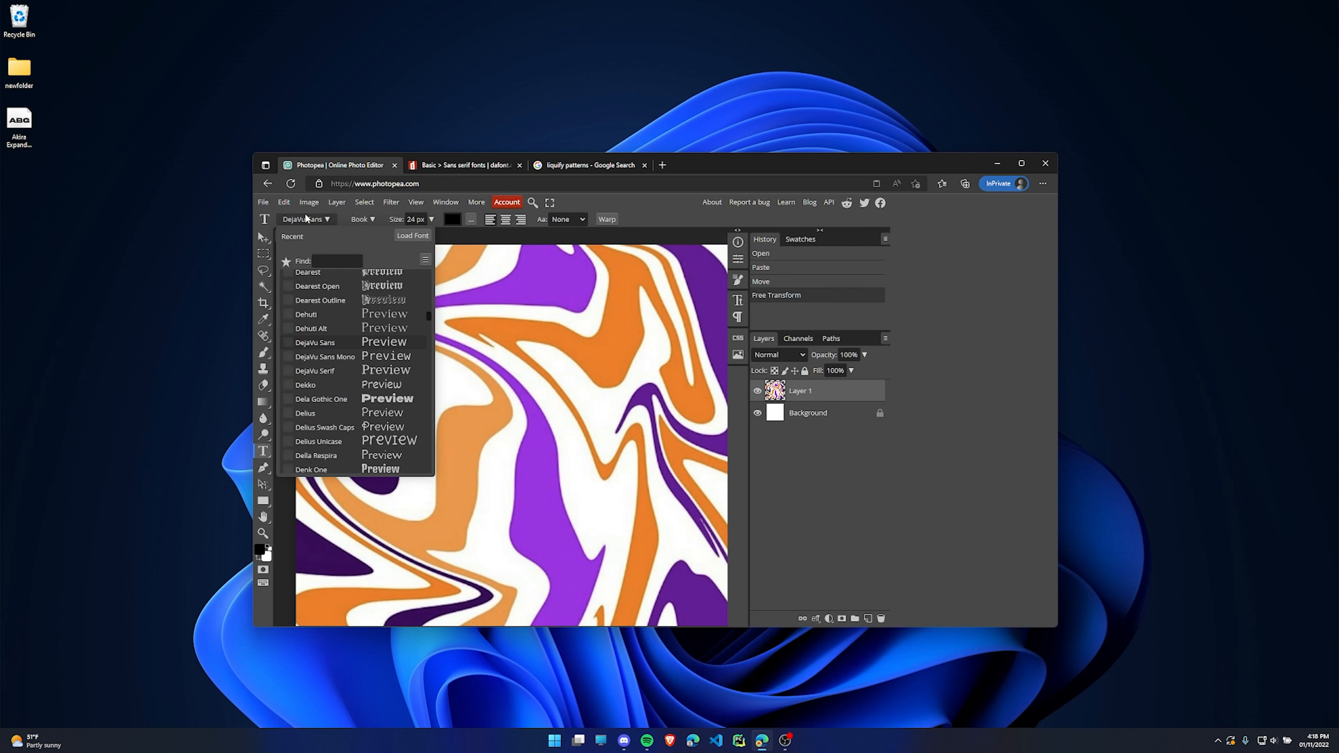
pyautogui.click(412, 236)
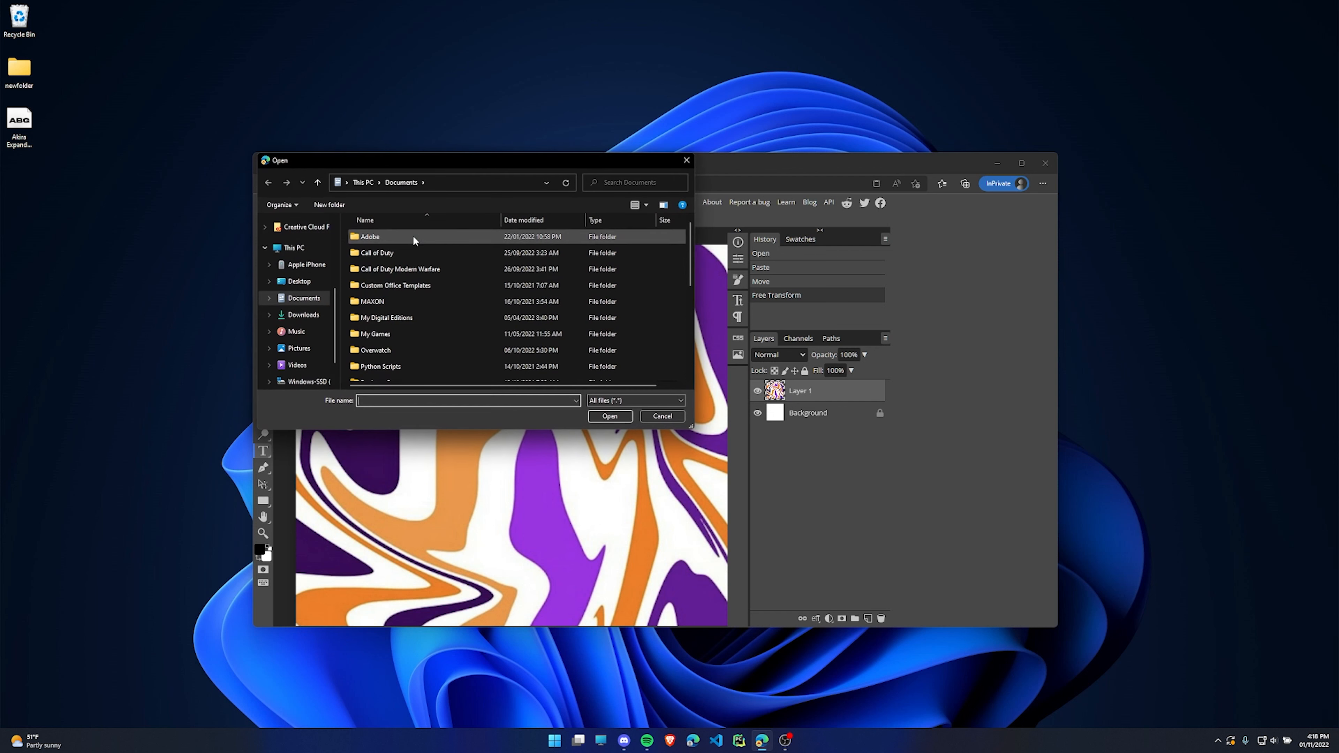
pyautogui.click(299, 245)
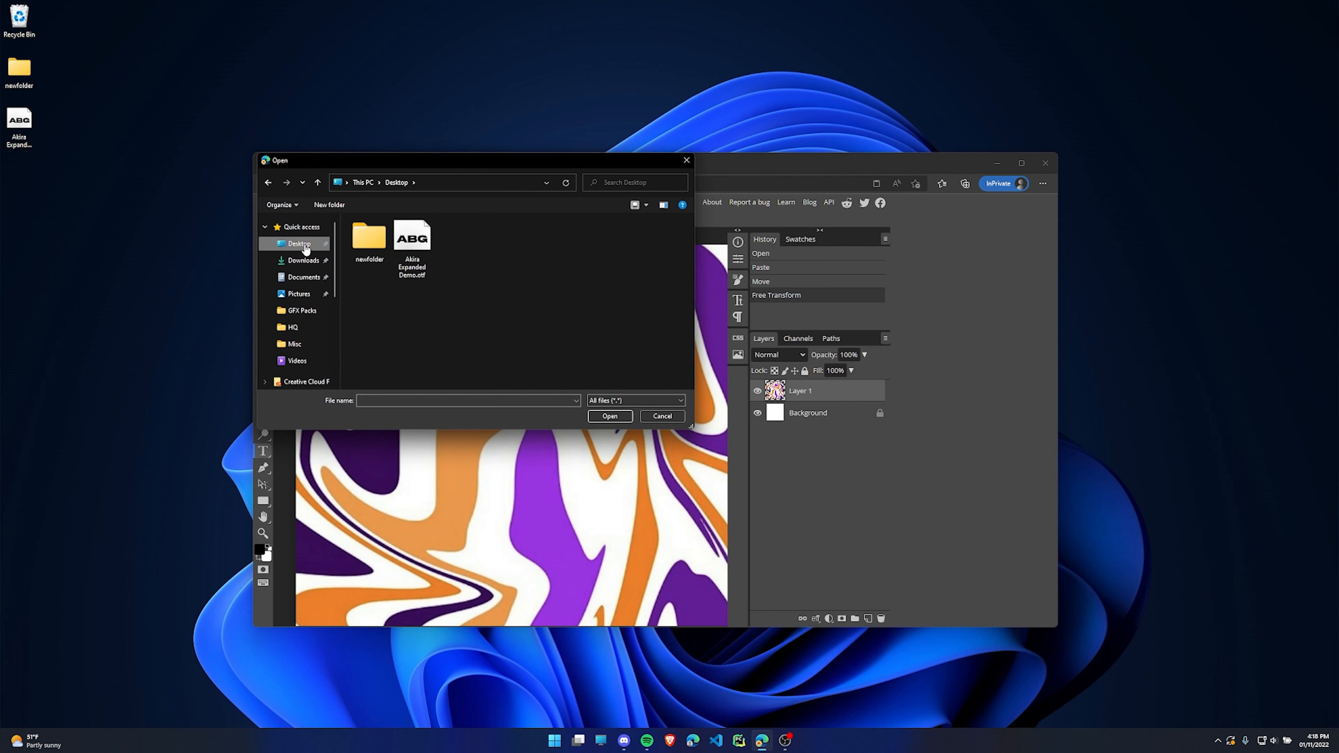
pyautogui.doubleClick(412, 241)
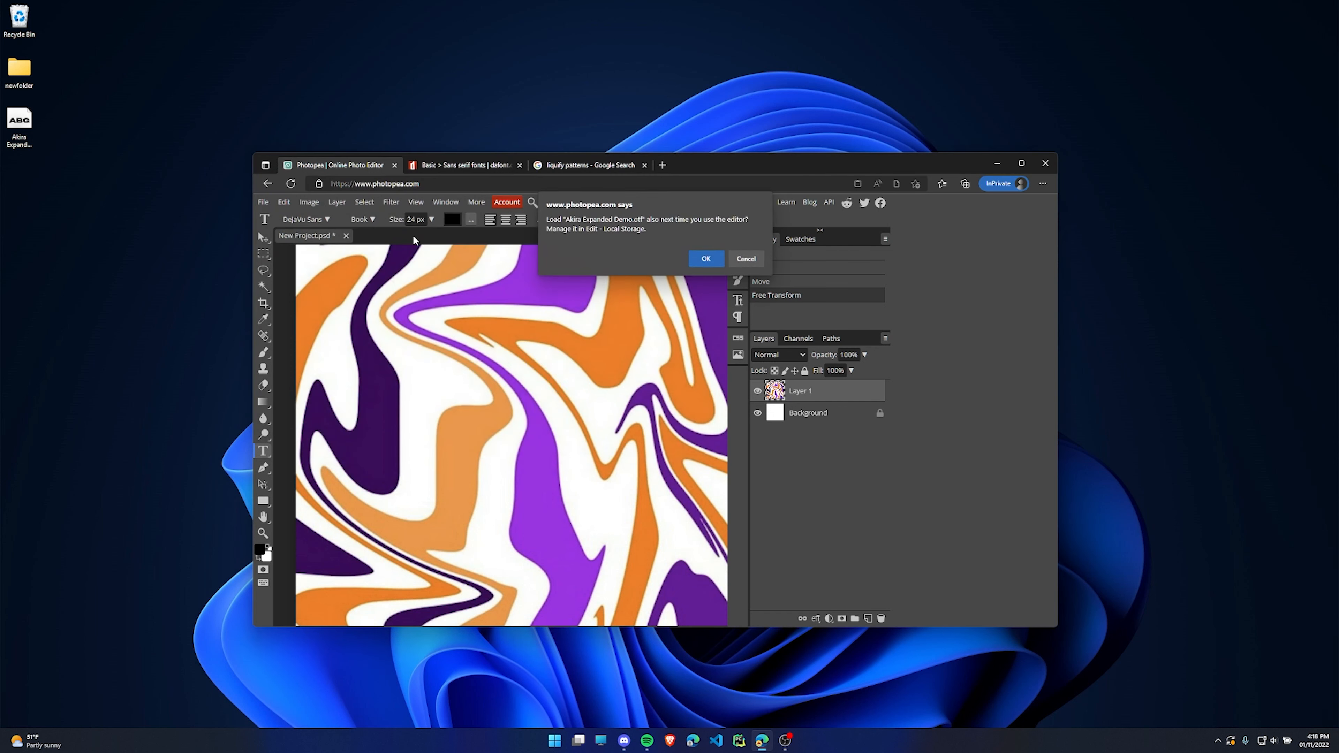
pyautogui.click(709, 261)
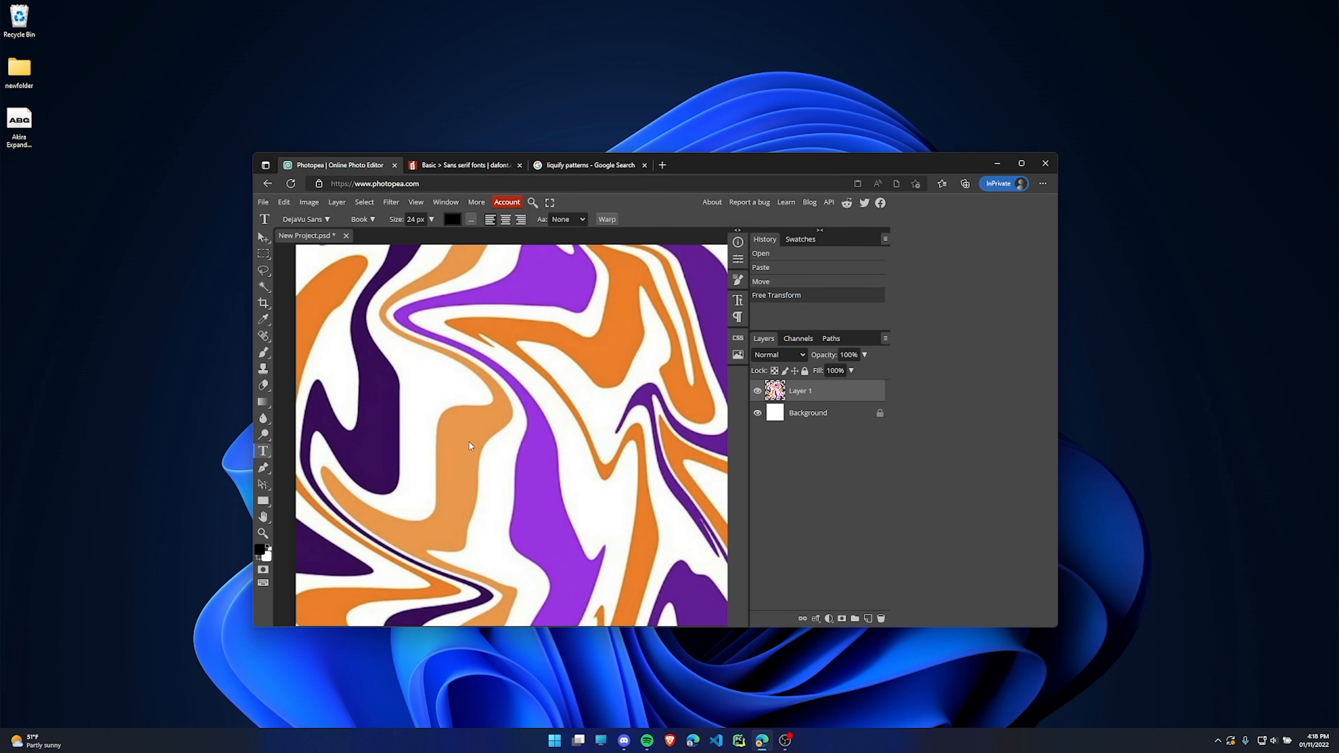
# Add the text LTK near the middle of the canvas, maximize the window and set the text size to 150 px.
pyautogui.click(496, 450)
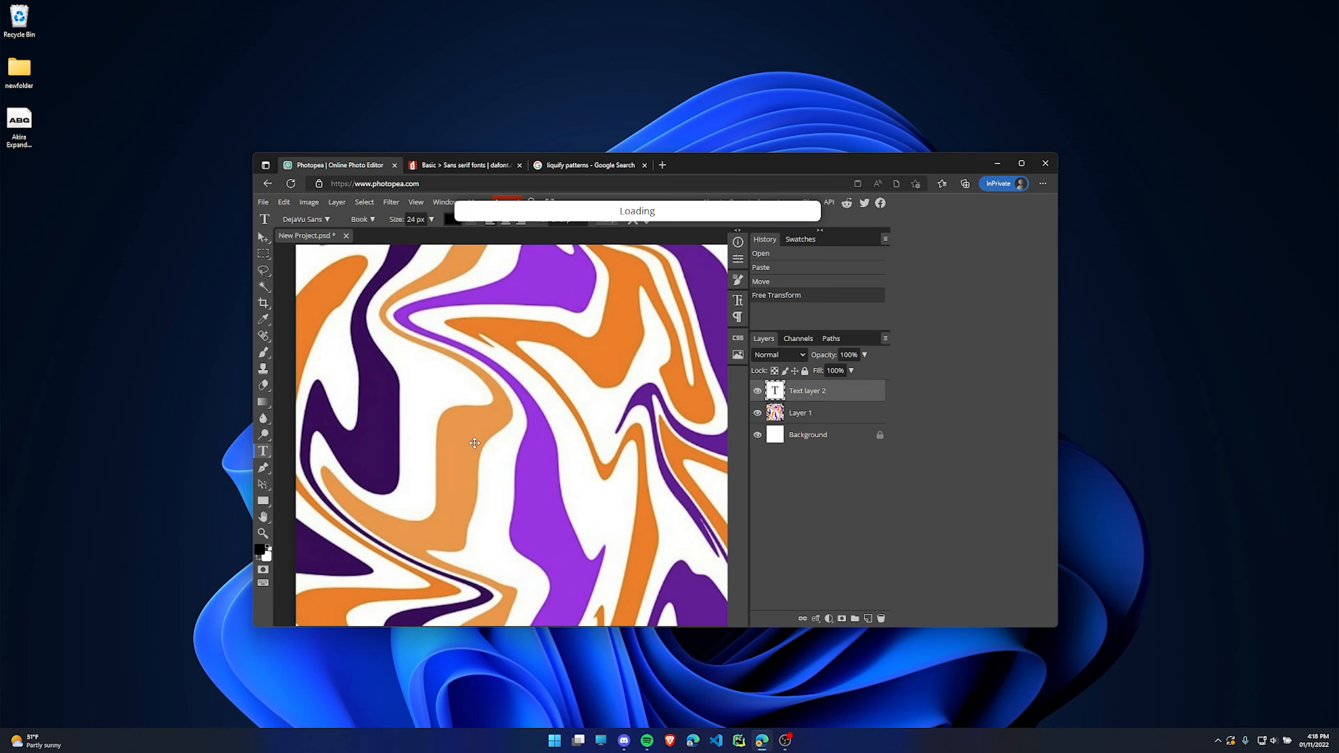
pyautogui.press('super+Up')
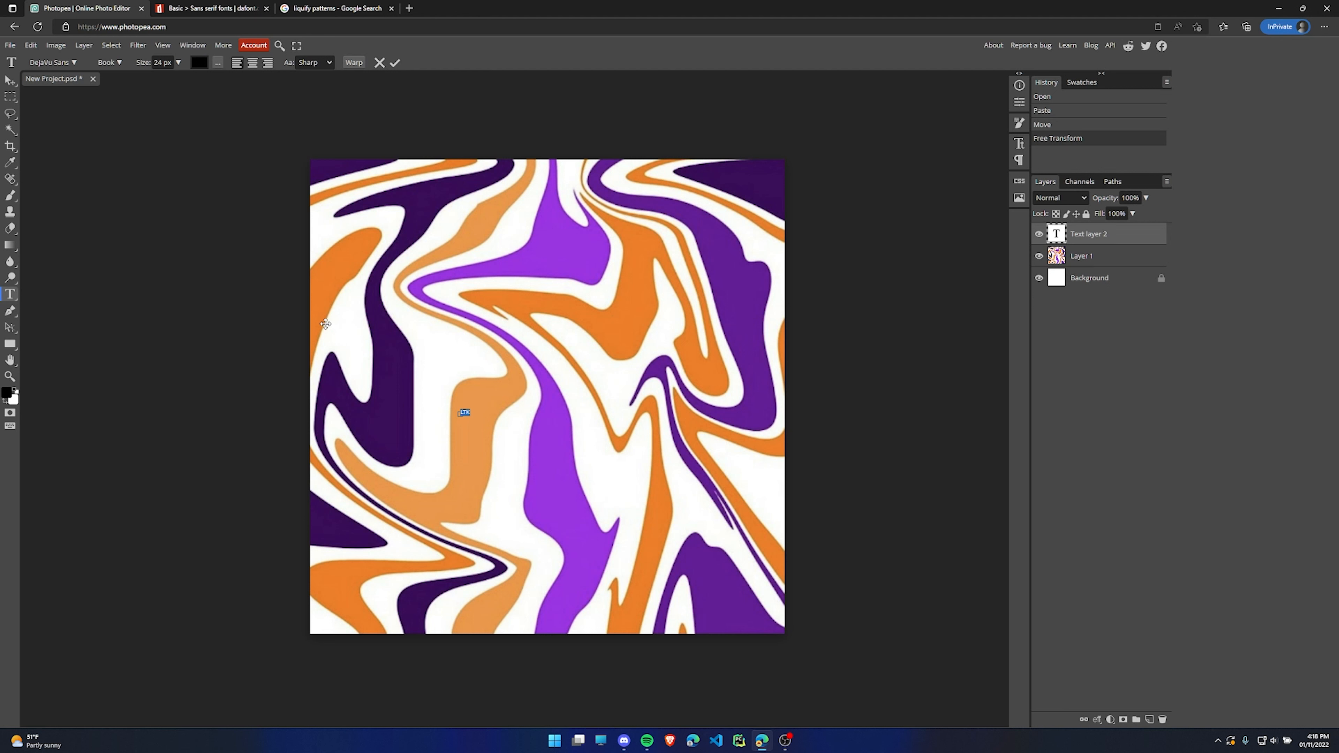
pyautogui.click(178, 62)
pyautogui.moveTo(160, 78); pyautogui.dragTo(232, 83)
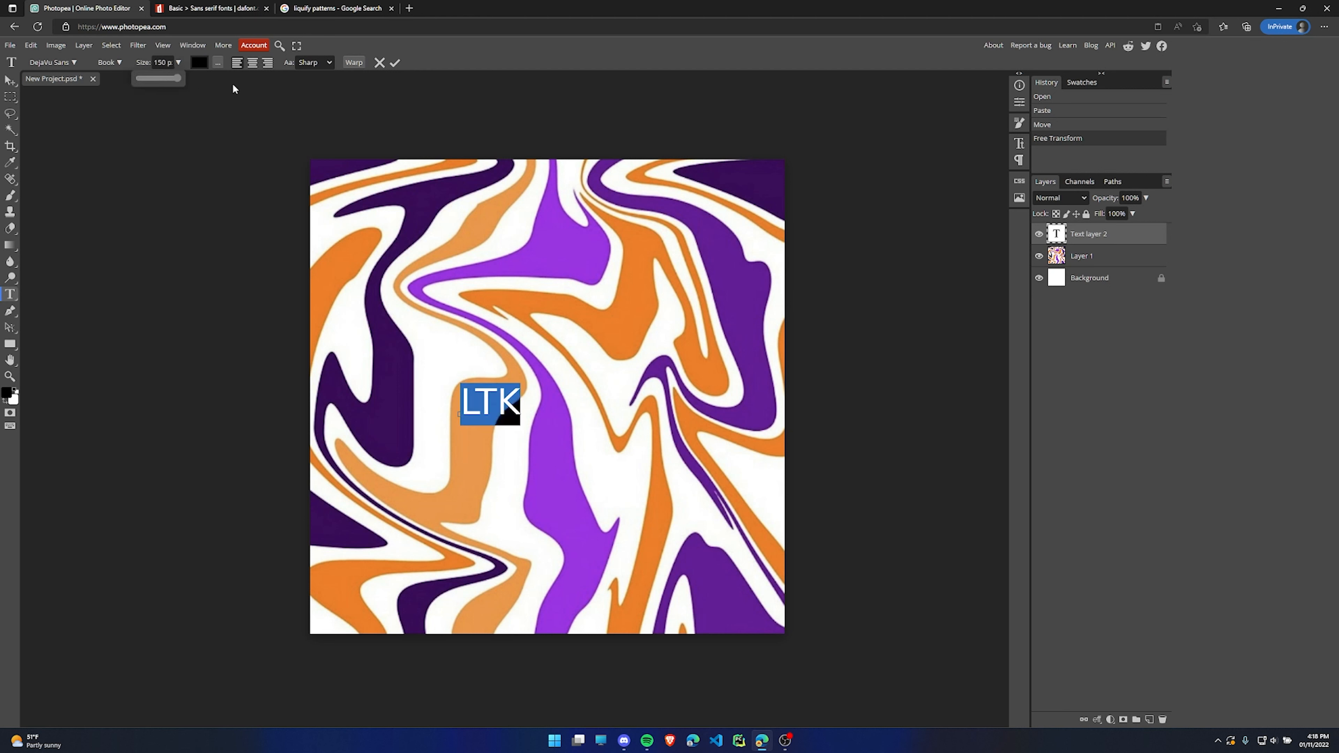
# Free-transform the LTK text: scale it to about 532% and move it towards the middle of the canvas.
pyautogui.click(10, 81)
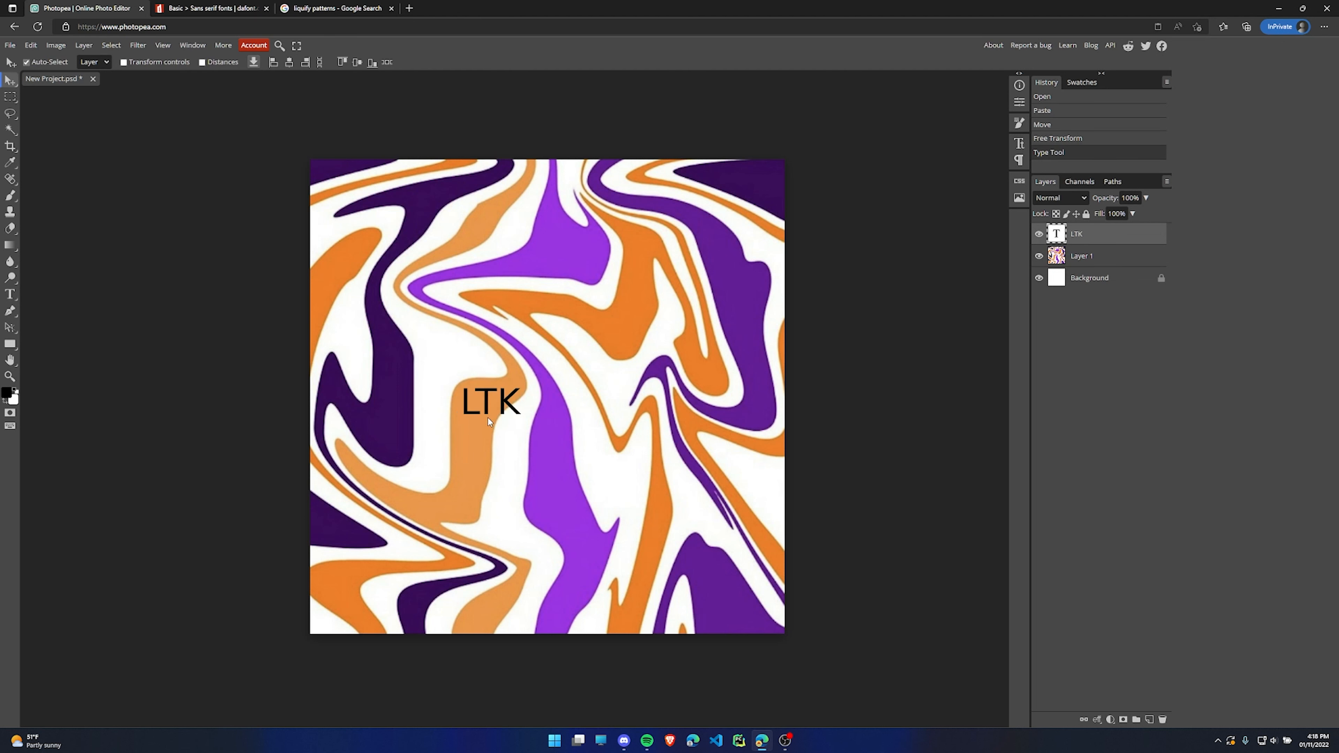
pyautogui.hotkey('ctrl', 't')
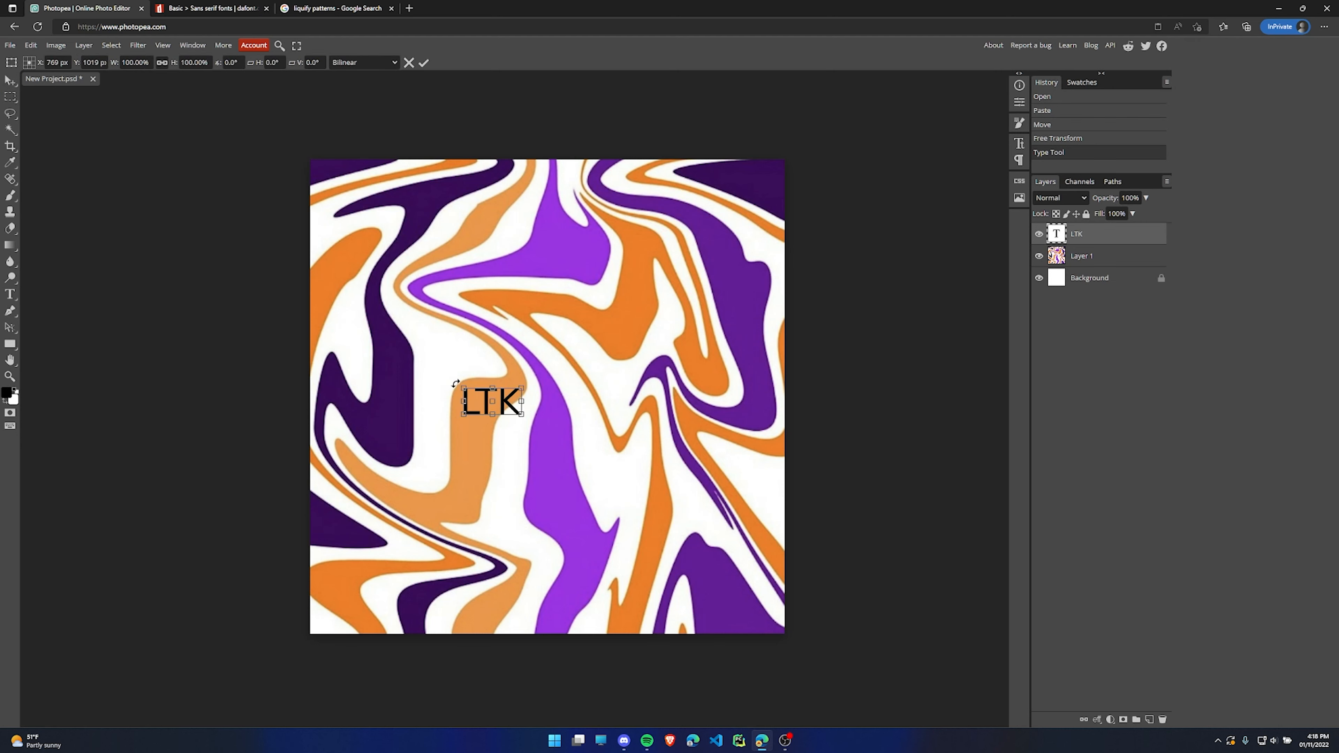
pyautogui.moveTo(565, 363); pyautogui.dragTo(763, 263)
pyautogui.moveTo(580, 346); pyautogui.dragTo(530, 390)
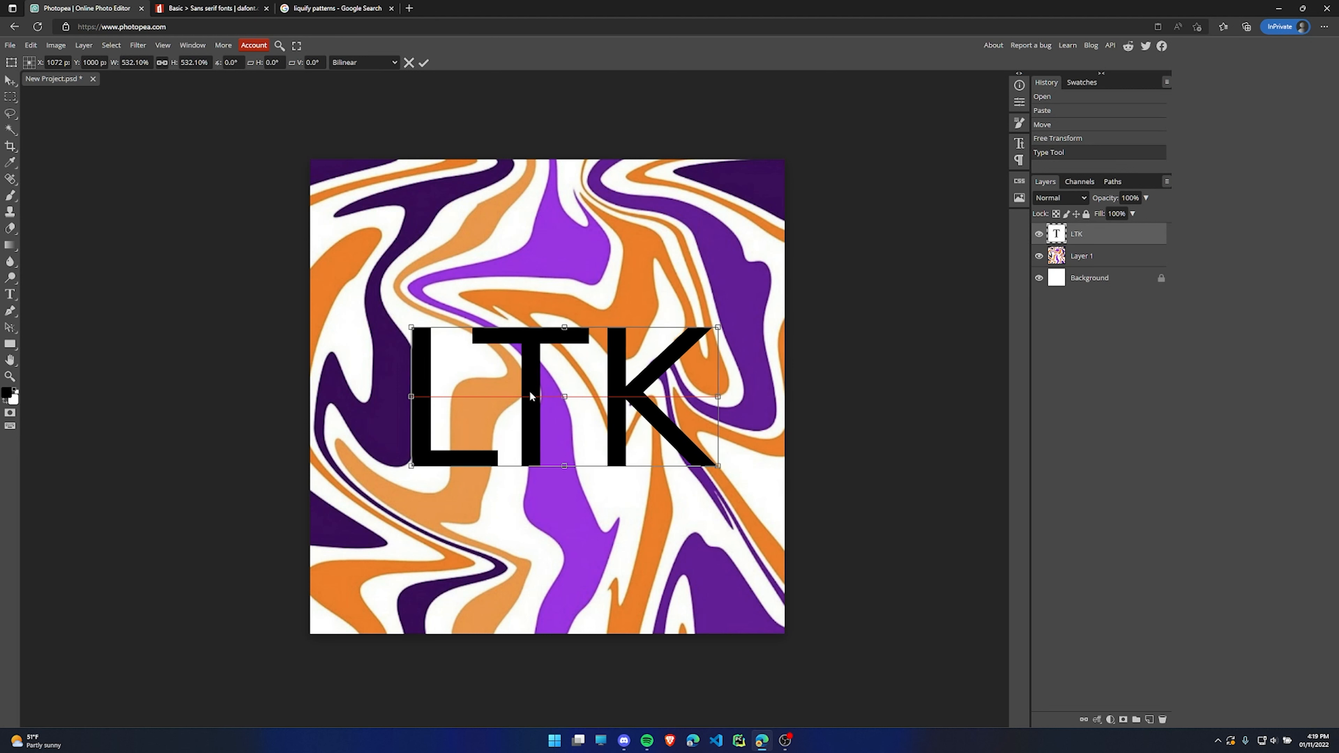
pyautogui.click(424, 62)
# Set the LTK text's font to Akira Expanded and move the text left towards the canvas centre.
pyautogui.click(77, 62)
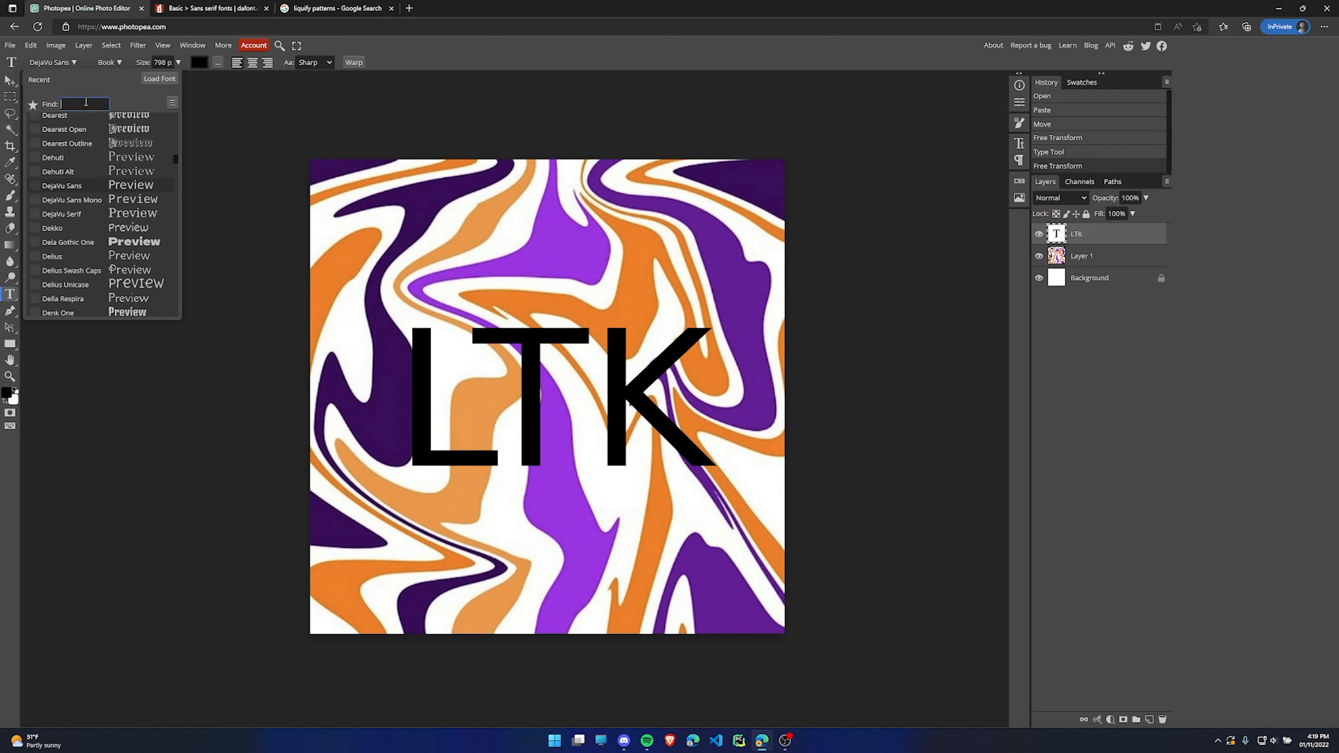
pyautogui.write('aki')
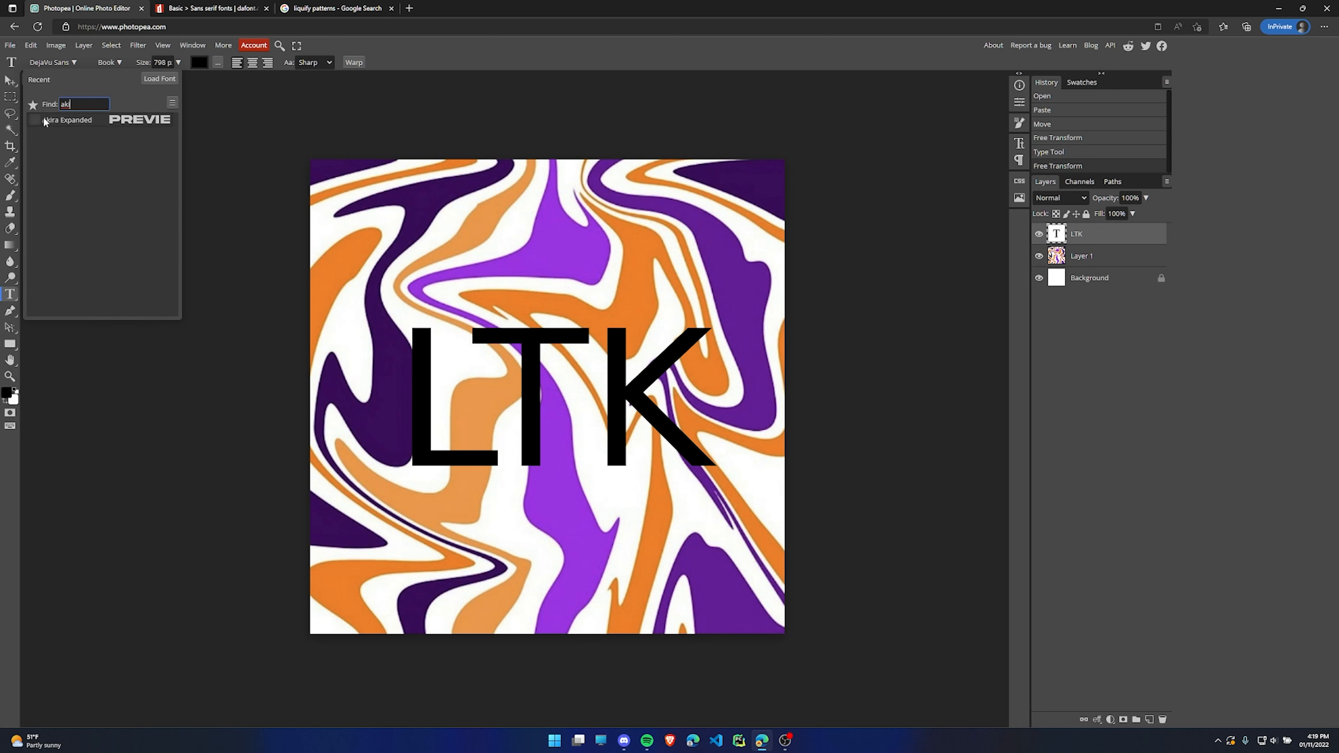
pyautogui.click(70, 120)
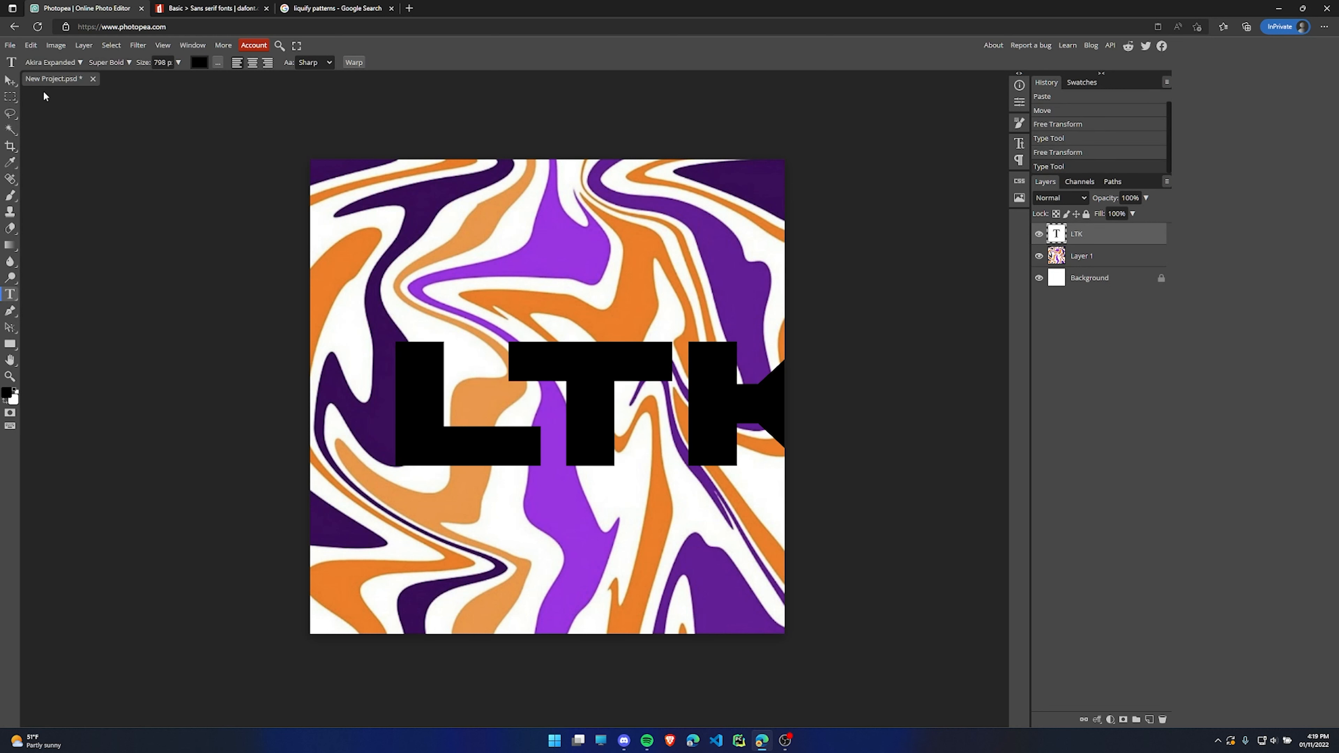
pyautogui.click(10, 80)
pyautogui.moveTo(615, 369); pyautogui.dragTo(527, 367)
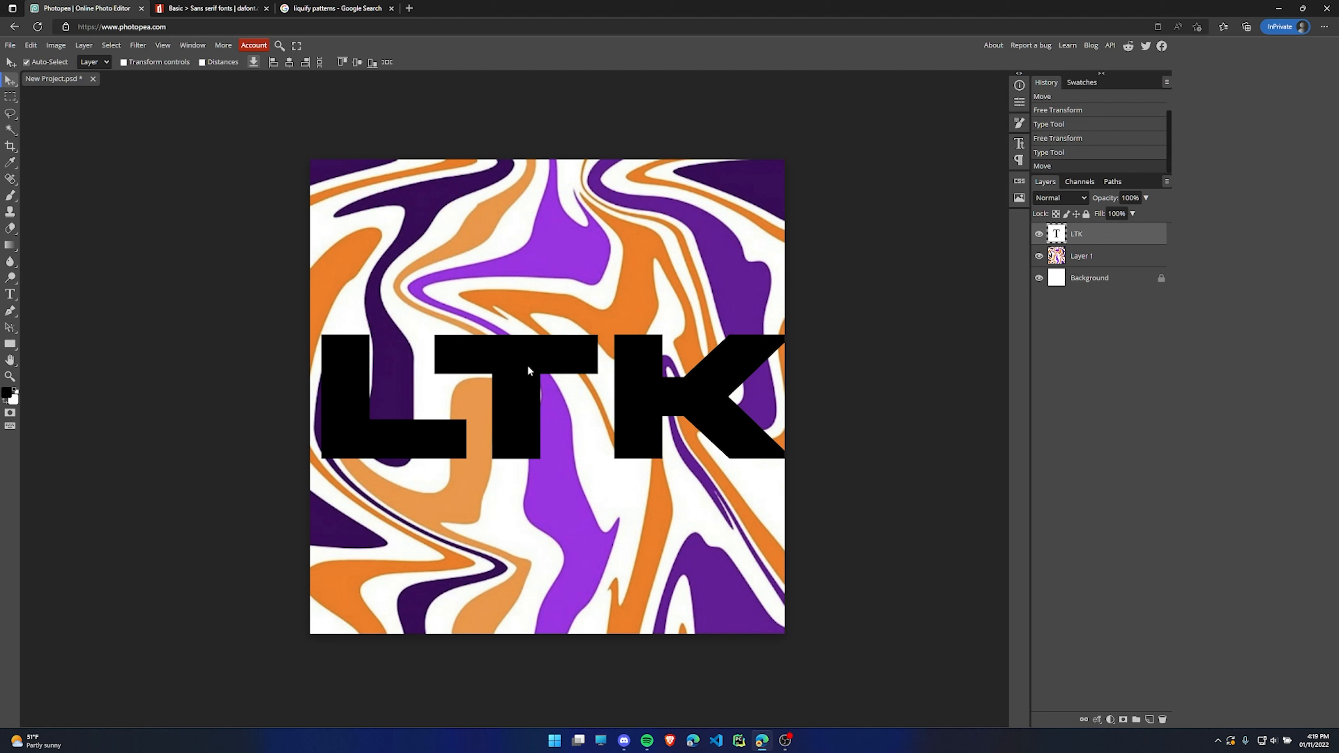
pyautogui.hotkey('ctrl', 't')
pyautogui.rightClick(527, 366)
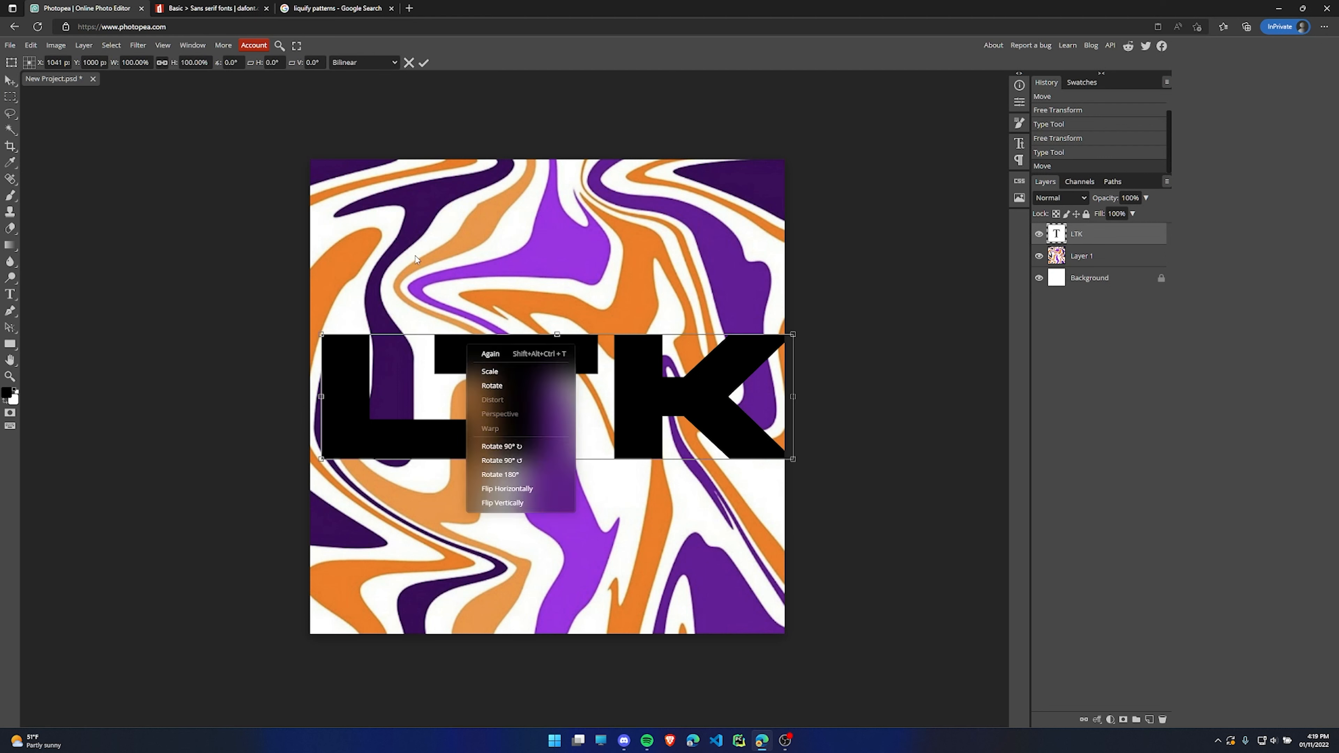
pyautogui.click(424, 64)
pyautogui.click(424, 65)
pyautogui.rightClick(537, 378)
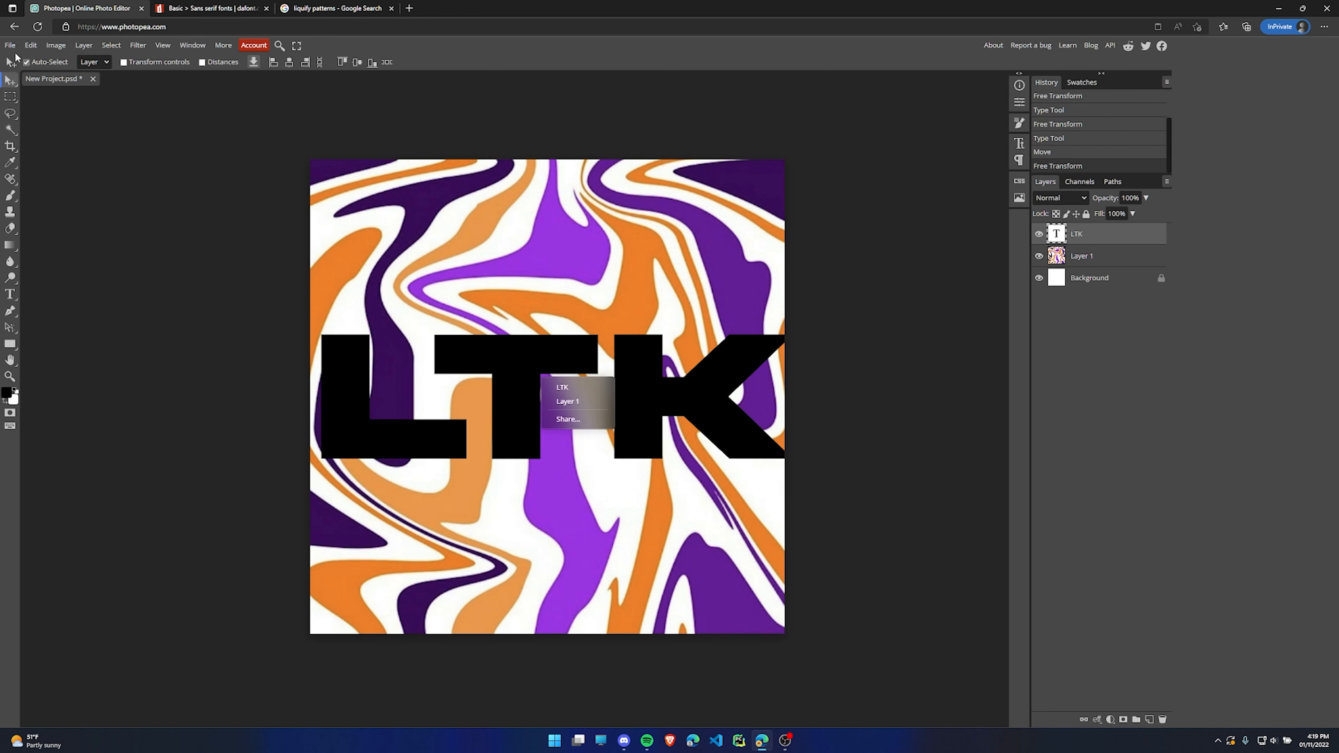
pyautogui.click(10, 79)
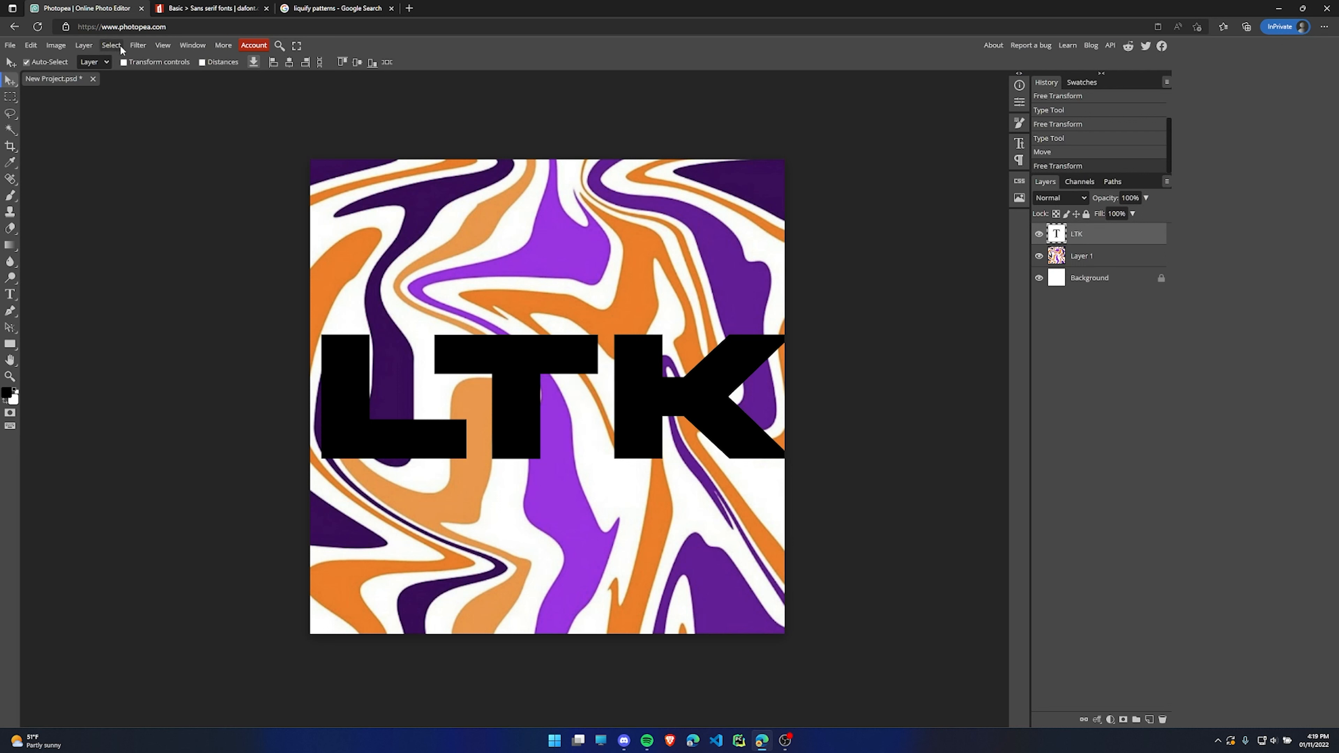
# Free-transform the LTK text: scale it down proportionally to about 70% of the canvas width and centre it on the canvas.
pyautogui.click(109, 46)
pyautogui.moveTo(86, 50)
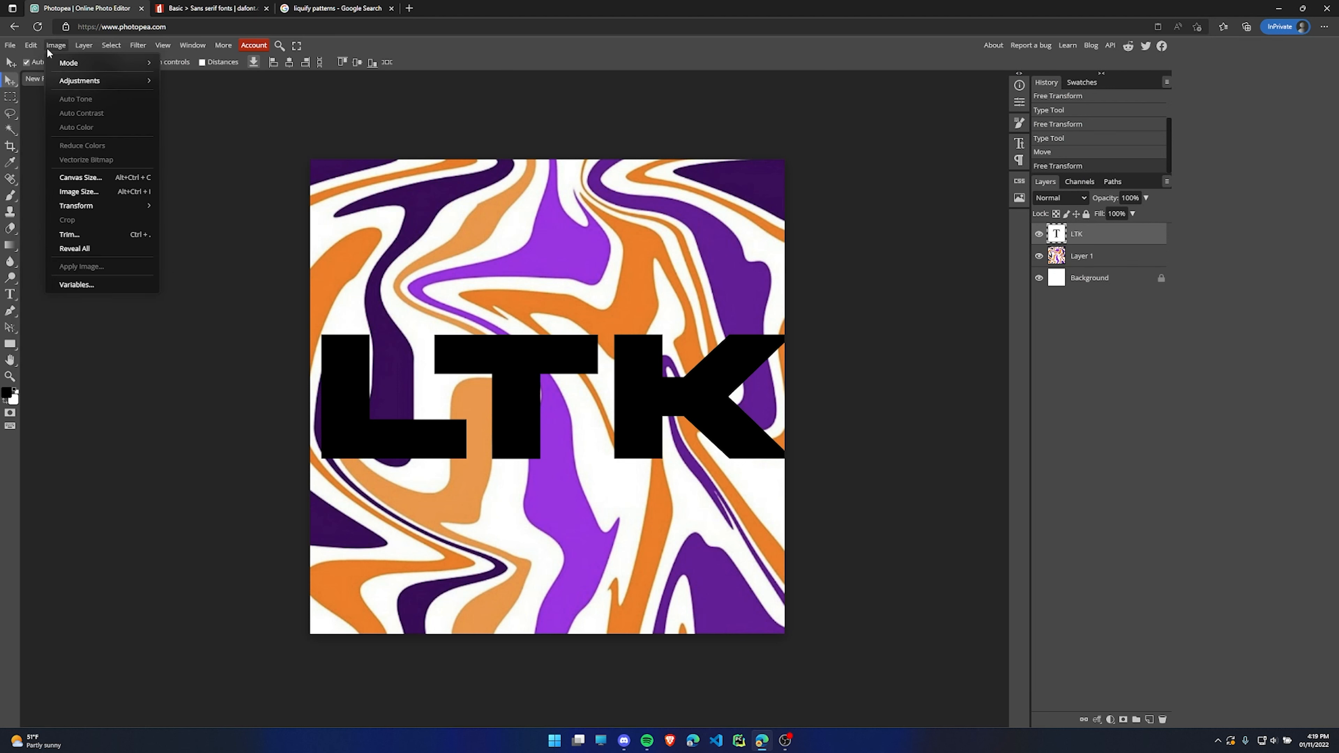
pyautogui.moveTo(88, 206)
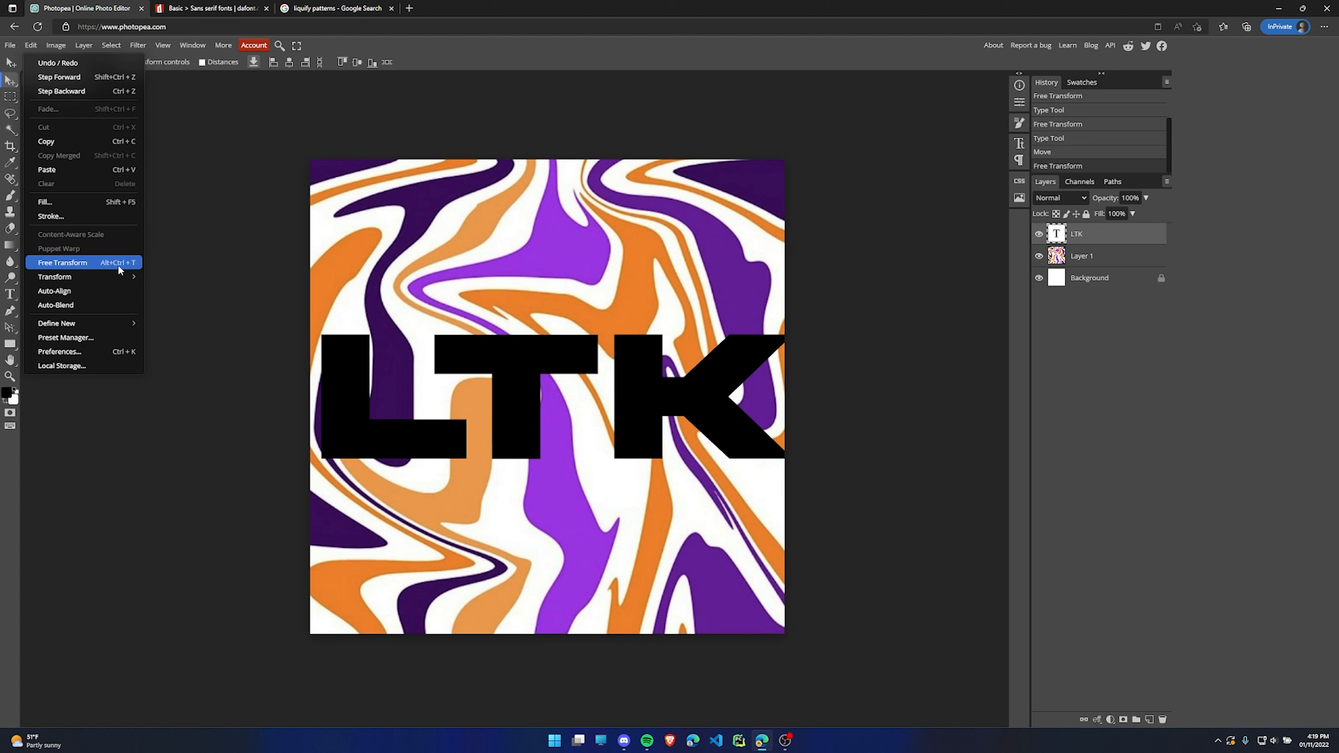
pyautogui.click(107, 265)
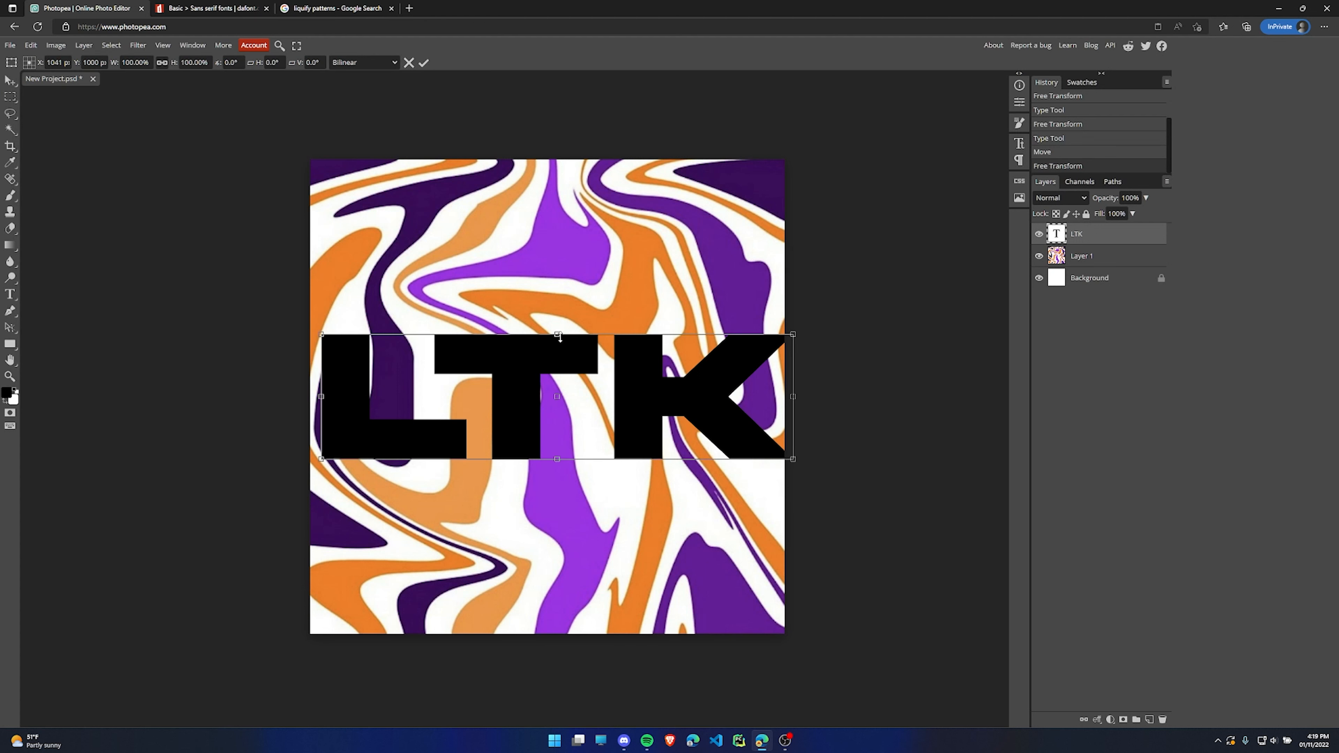
pyautogui.moveTo(557, 335); pyautogui.dragTo(531, 373)
pyautogui.click(424, 64)
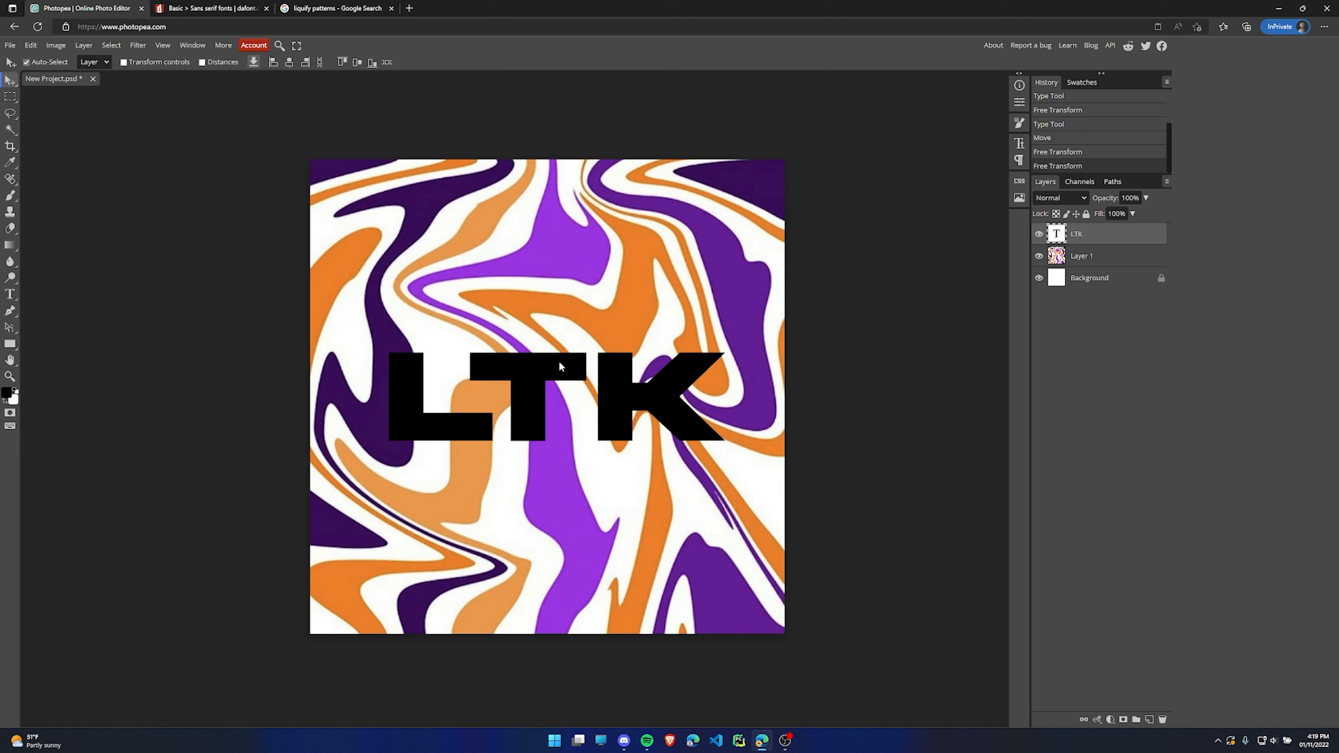
# Centre the LTK text horizontally on the whole canvas, and clear the selection.
pyautogui.hotkey('ctrl', 'a')
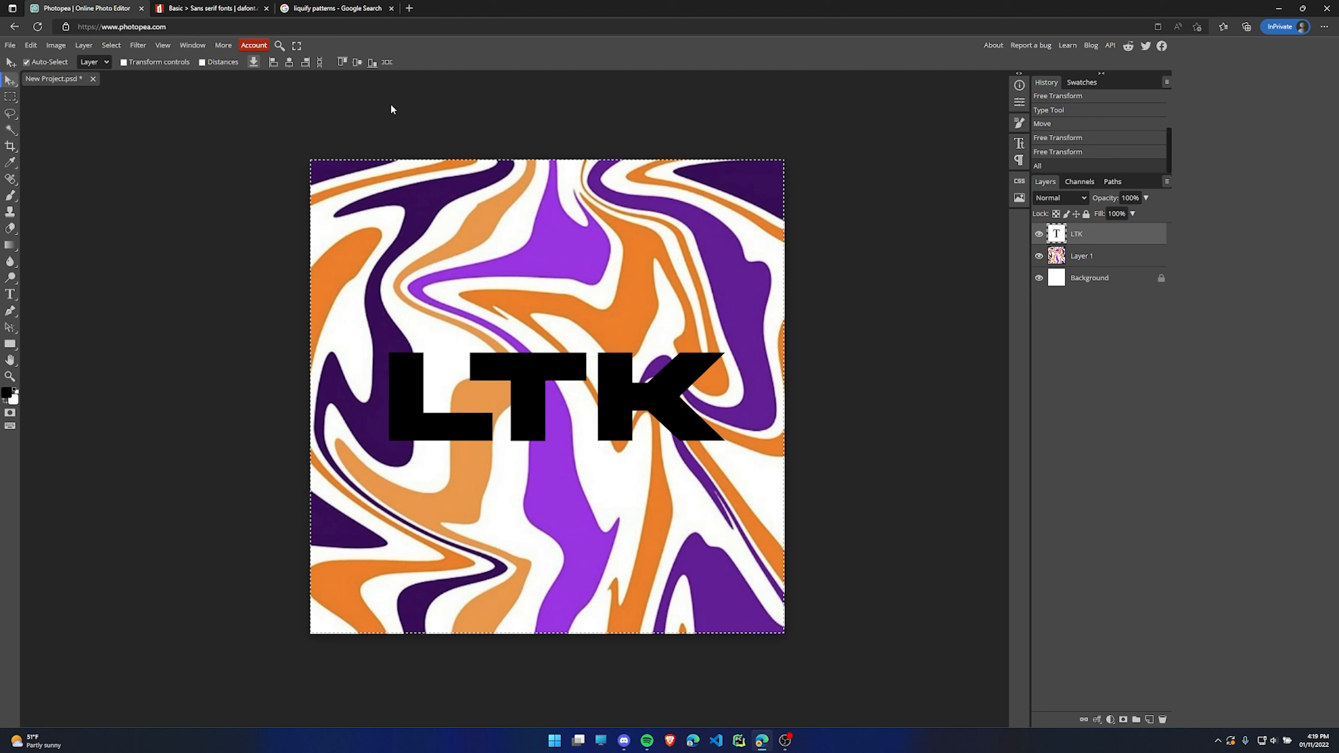
pyautogui.click(290, 63)
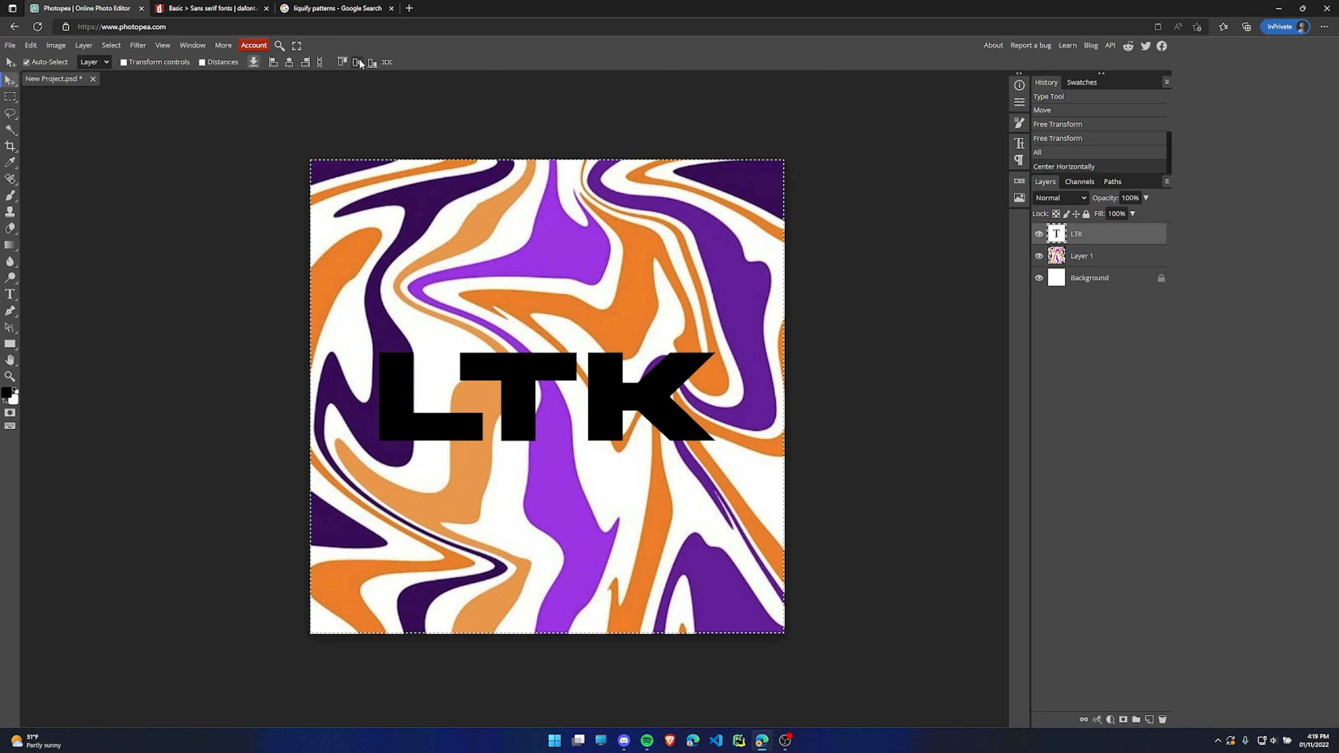
pyautogui.hotkey('ctrl', 'd')
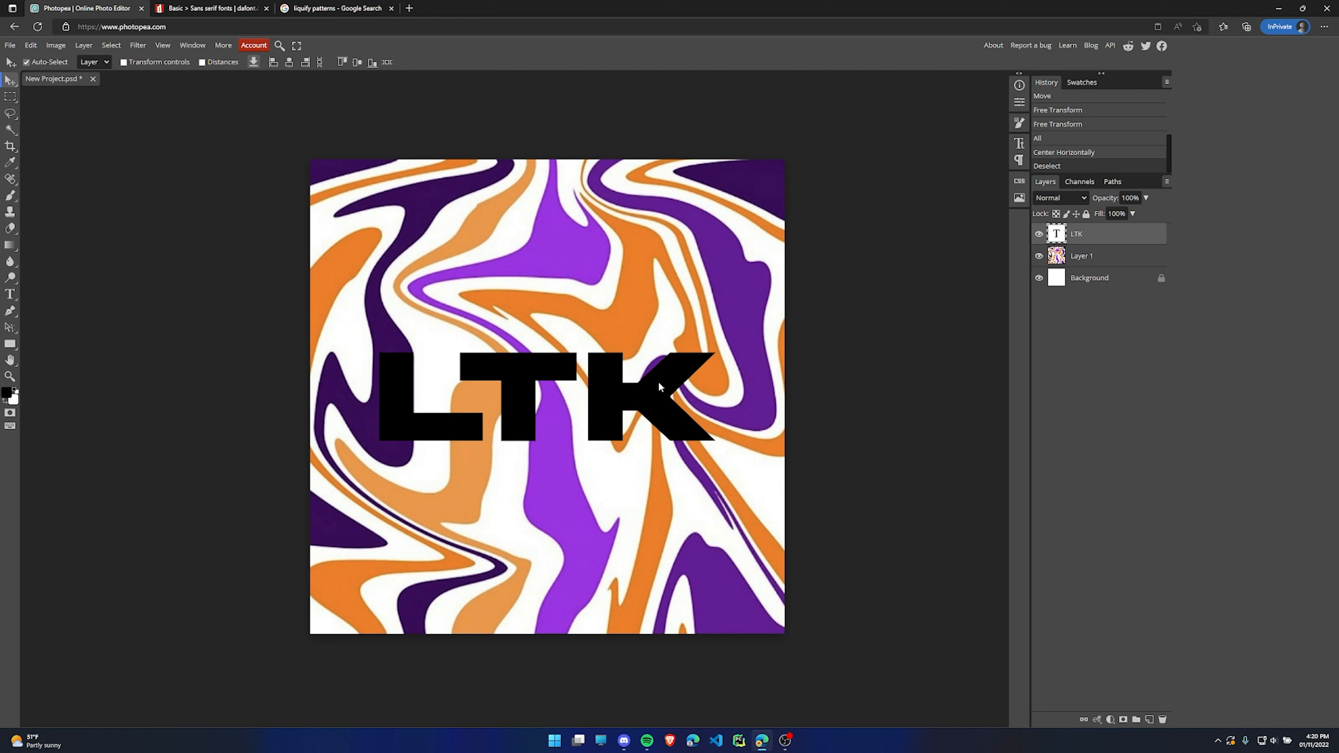
# Free-transform the LTK text: scale it up proportionally about its centre to about 121%.
pyautogui.hotkey('ctrl', 't')
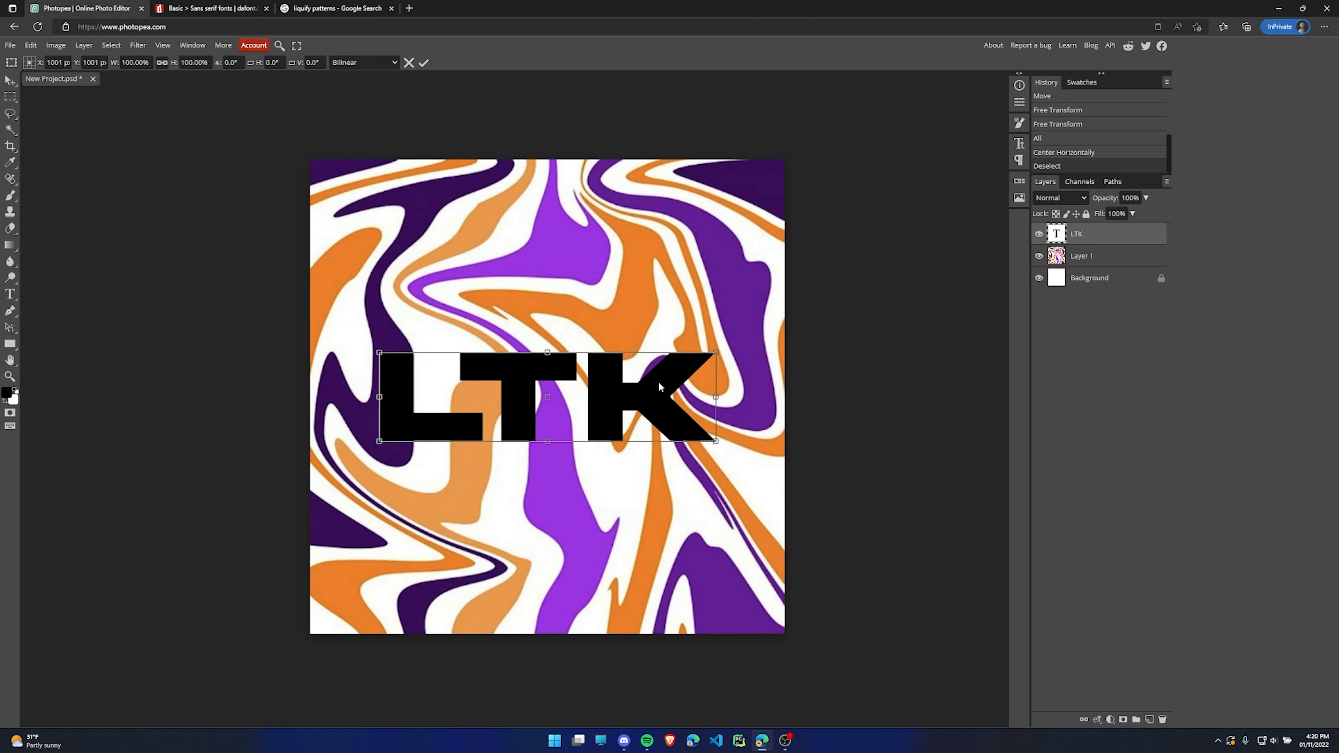
pyautogui.moveTo(718, 352); pyautogui.dragTo(751, 342)
pyautogui.moveTo(562, 364); pyautogui.dragTo(564, 364)
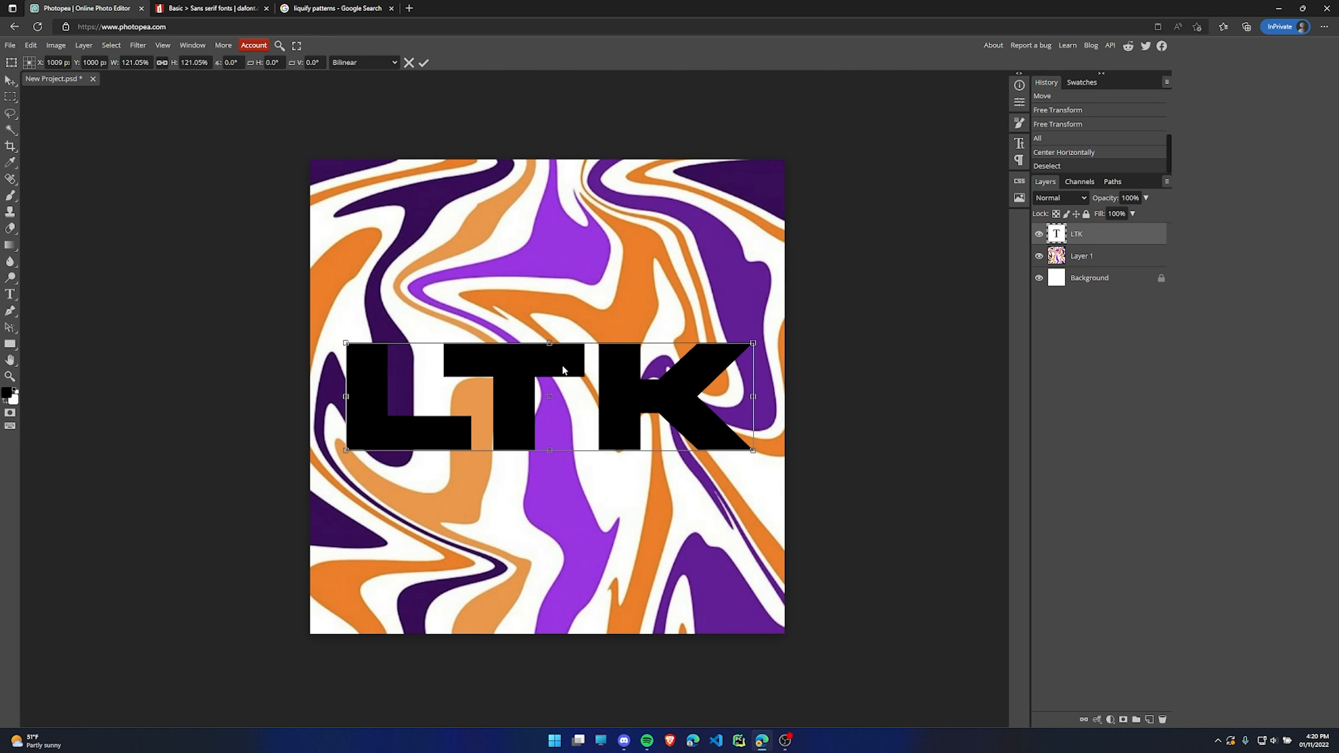
pyautogui.click(422, 63)
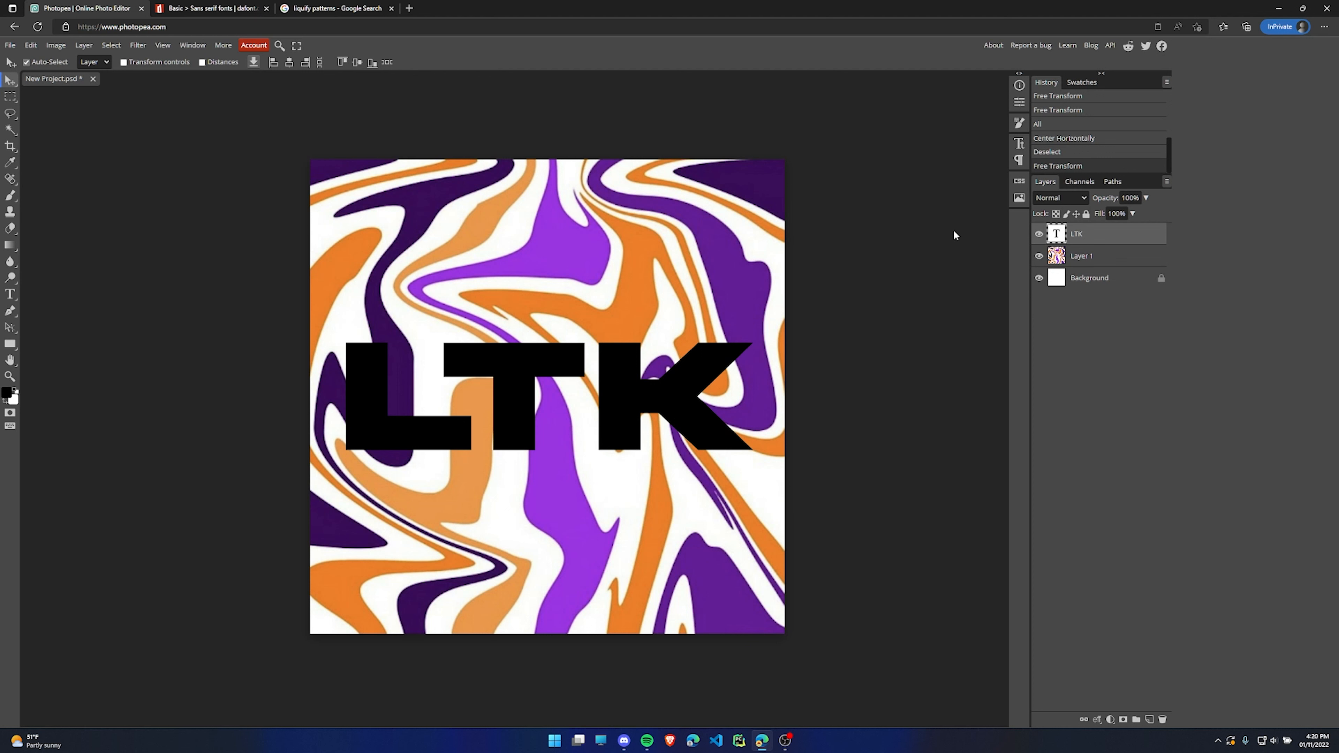
# Hide the LTK text layer and add a Gradient Map adjustment layer above the liquify pattern in Layer 1.
pyautogui.click(1038, 237)
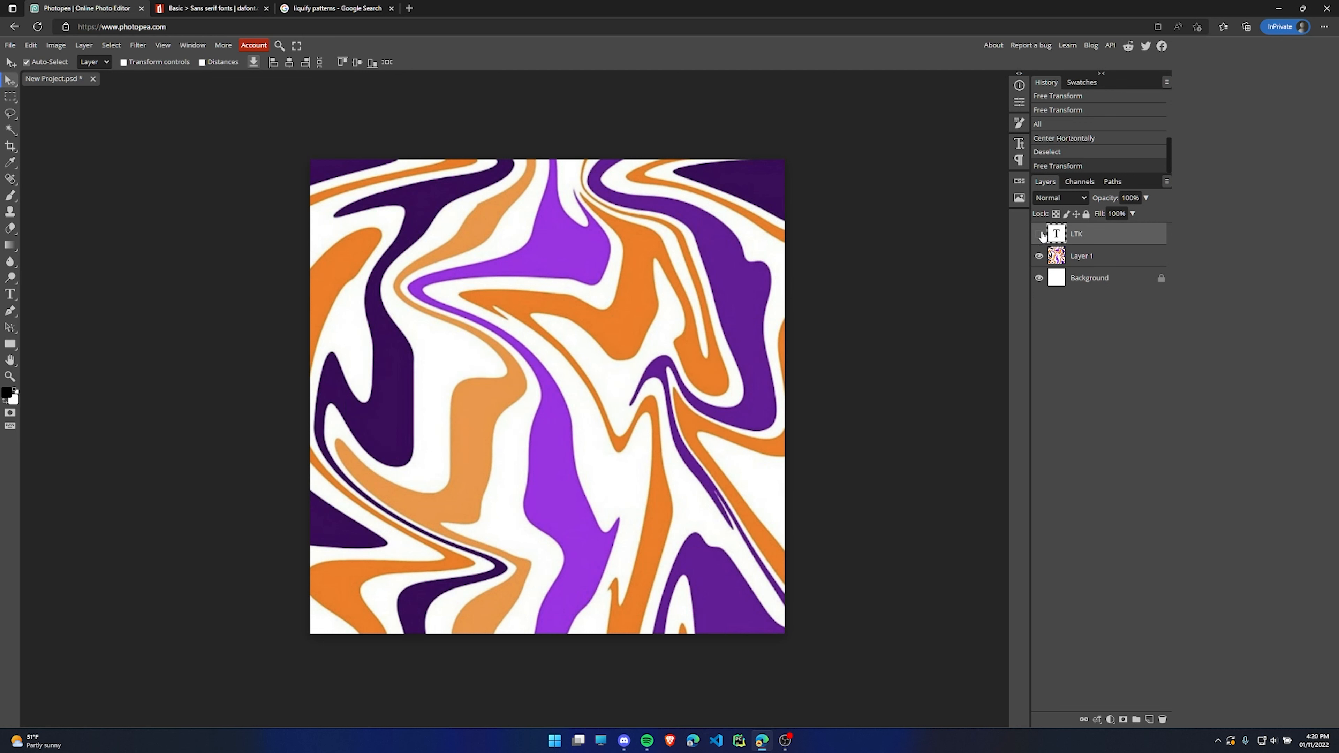
pyautogui.click(1114, 260)
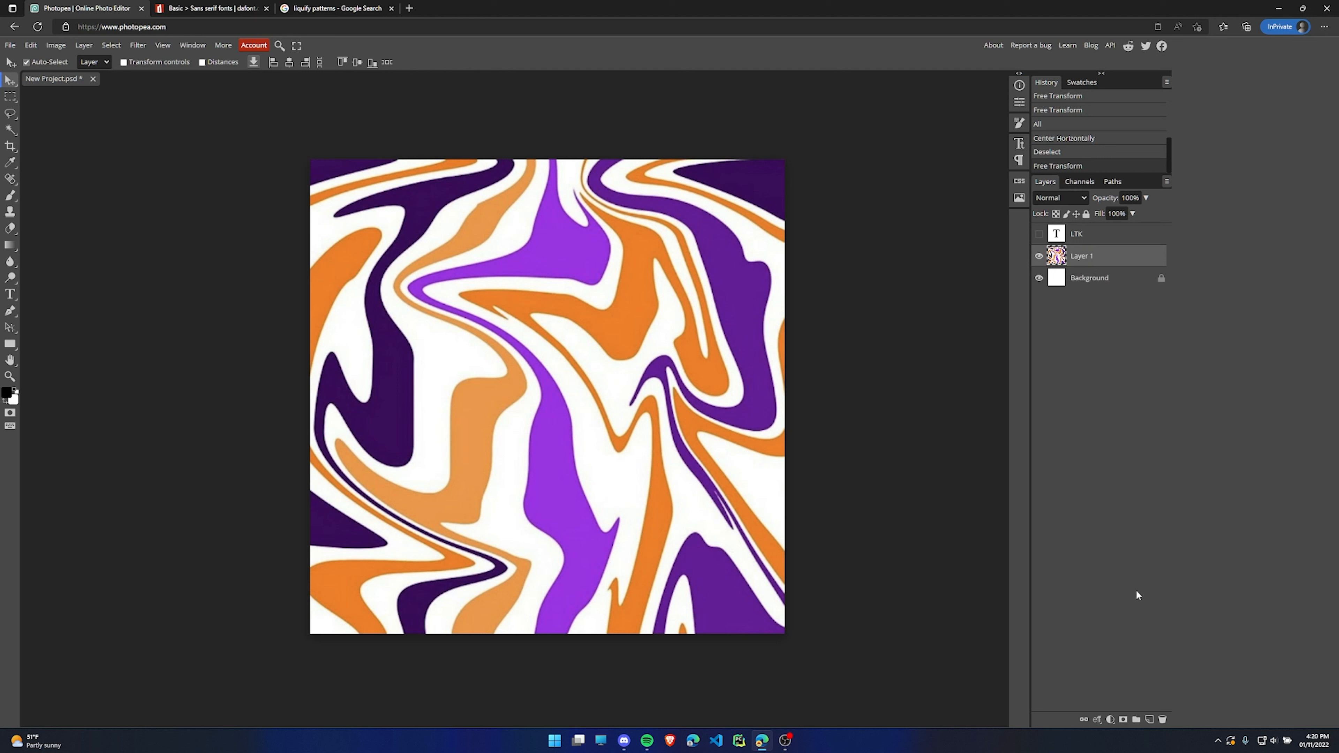
pyautogui.click(1110, 721)
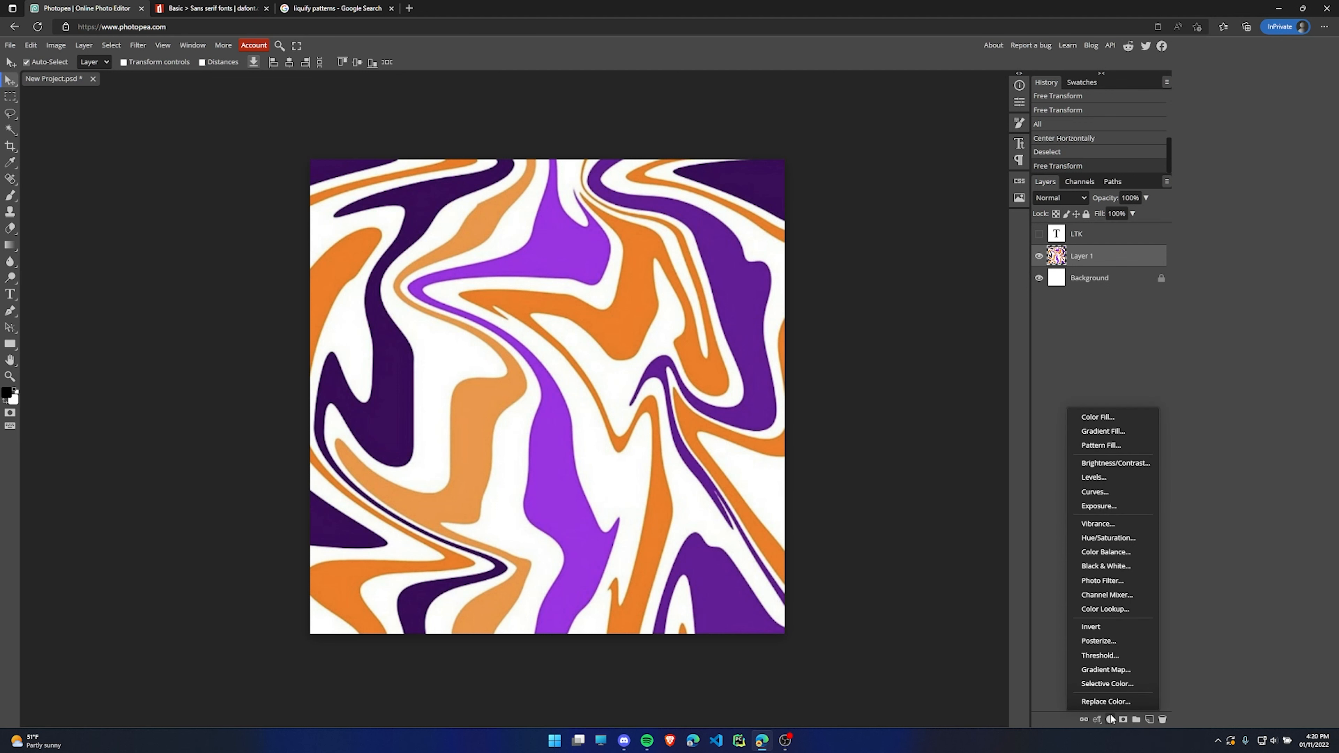
pyautogui.click(1116, 675)
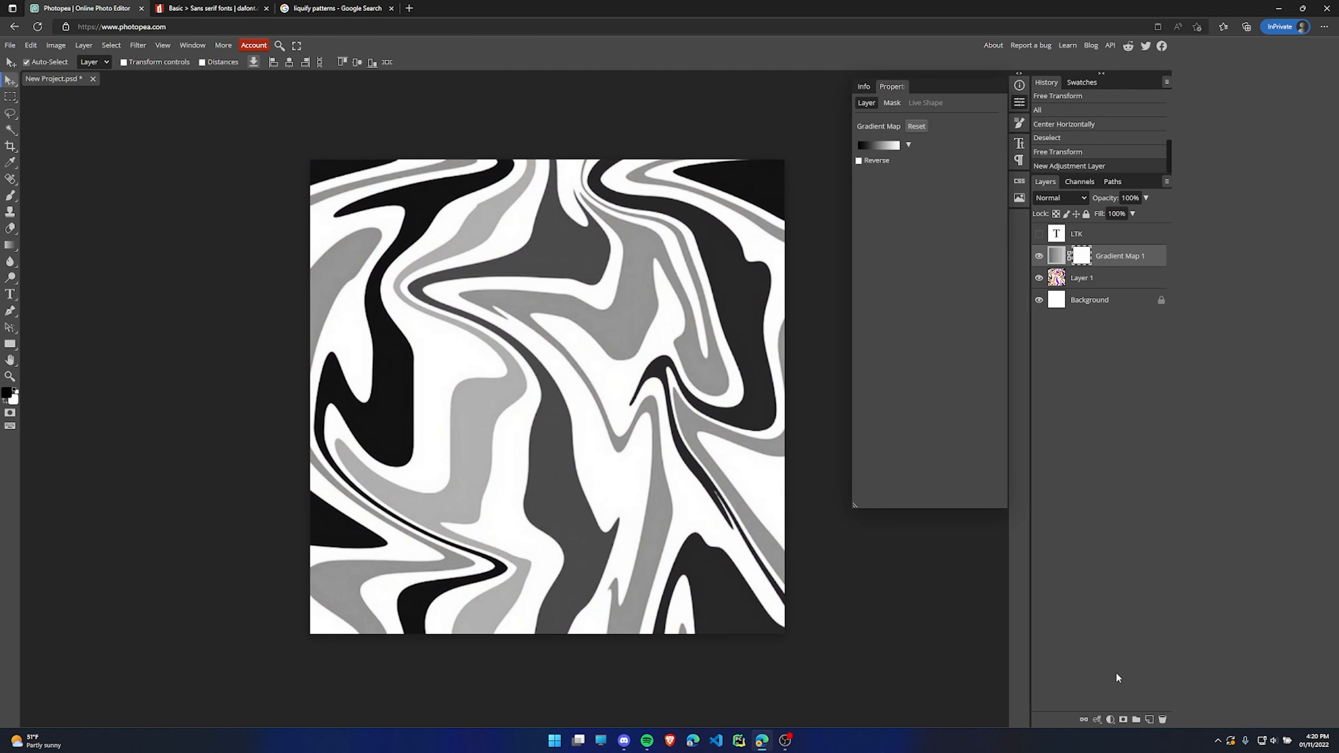
# Set the gradient map's black start colour stop to the light blue 008aff.
pyautogui.click(876, 147)
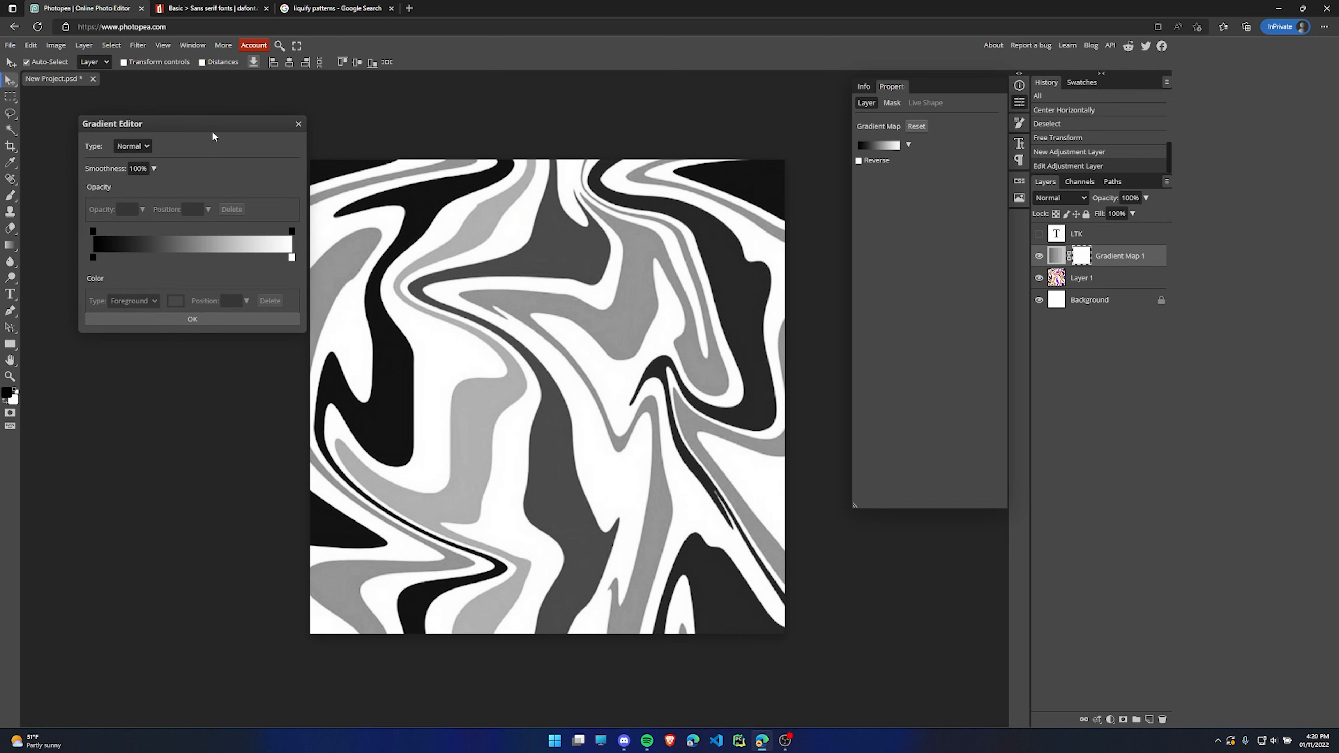
pyautogui.click(883, 145)
pyautogui.moveTo(913, 162); pyautogui.dragTo(919, 151)
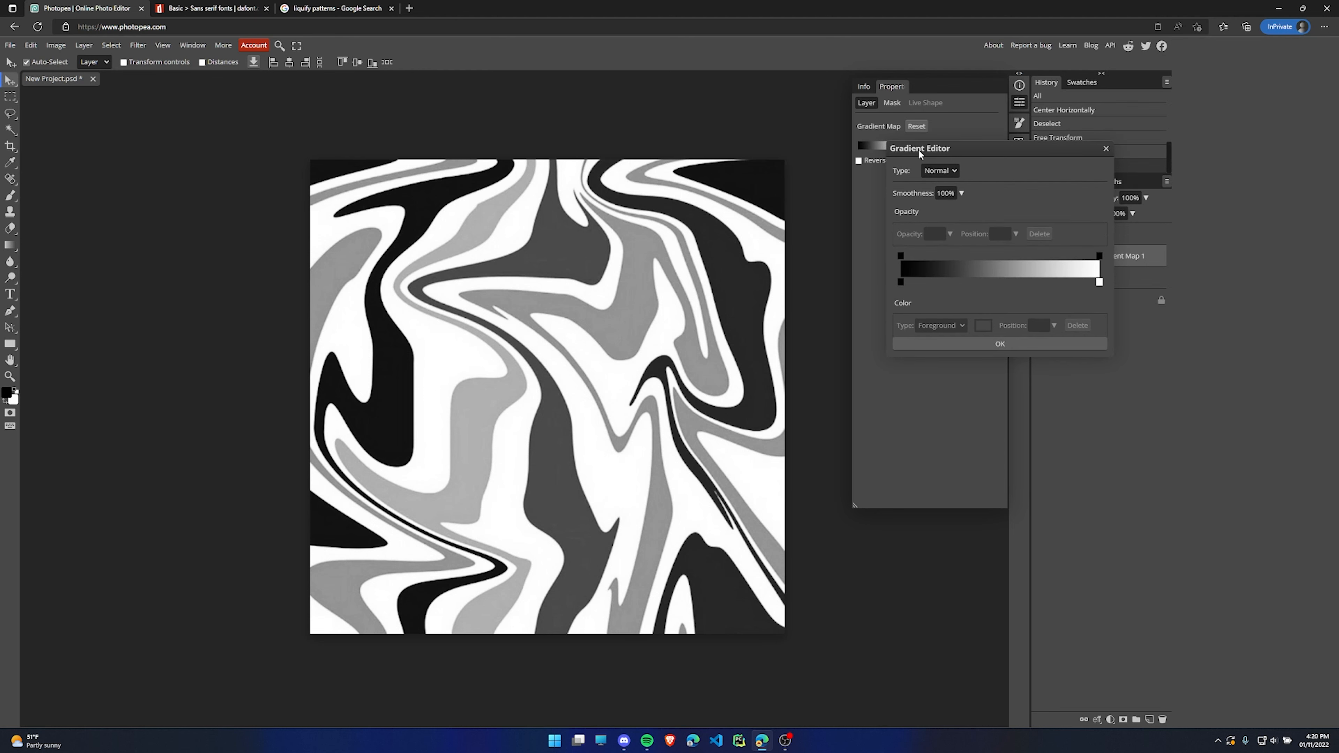
pyautogui.click(901, 282)
pyautogui.doubleClick(900, 282)
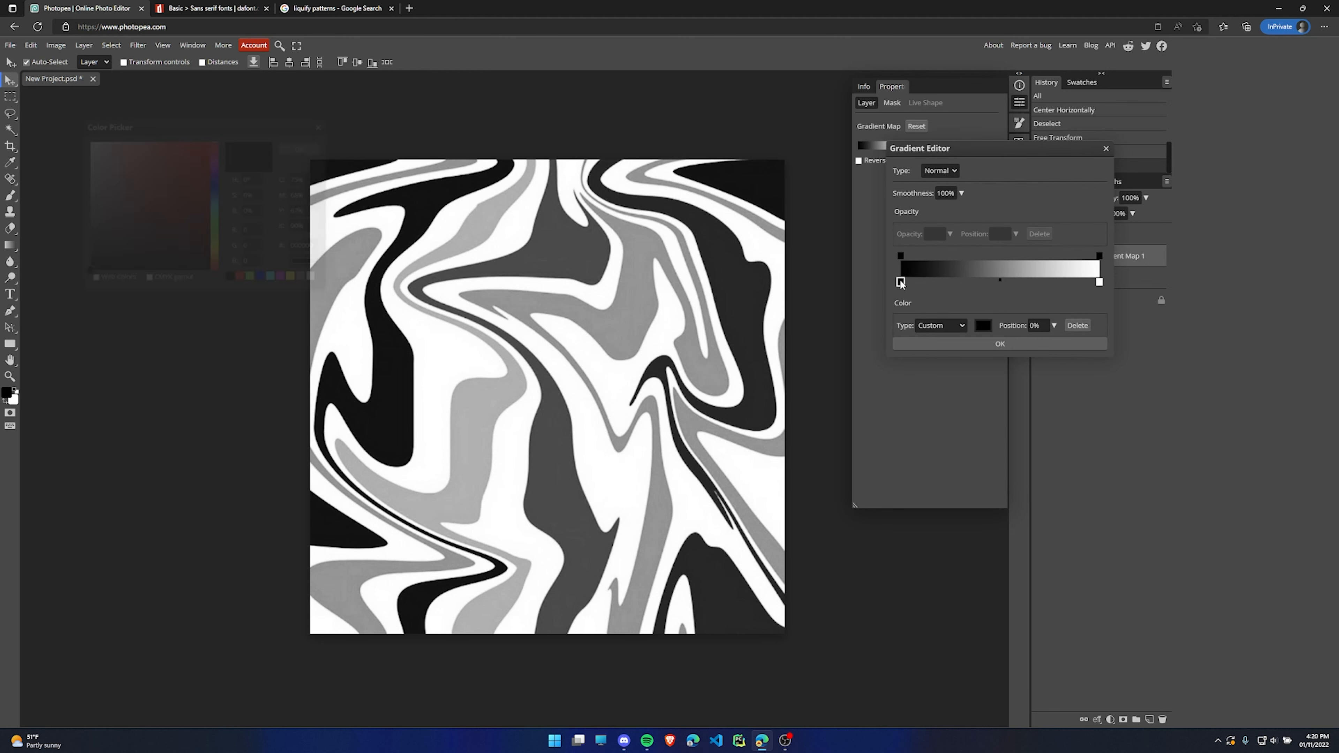
pyautogui.moveTo(185, 122); pyautogui.dragTo(903, 123)
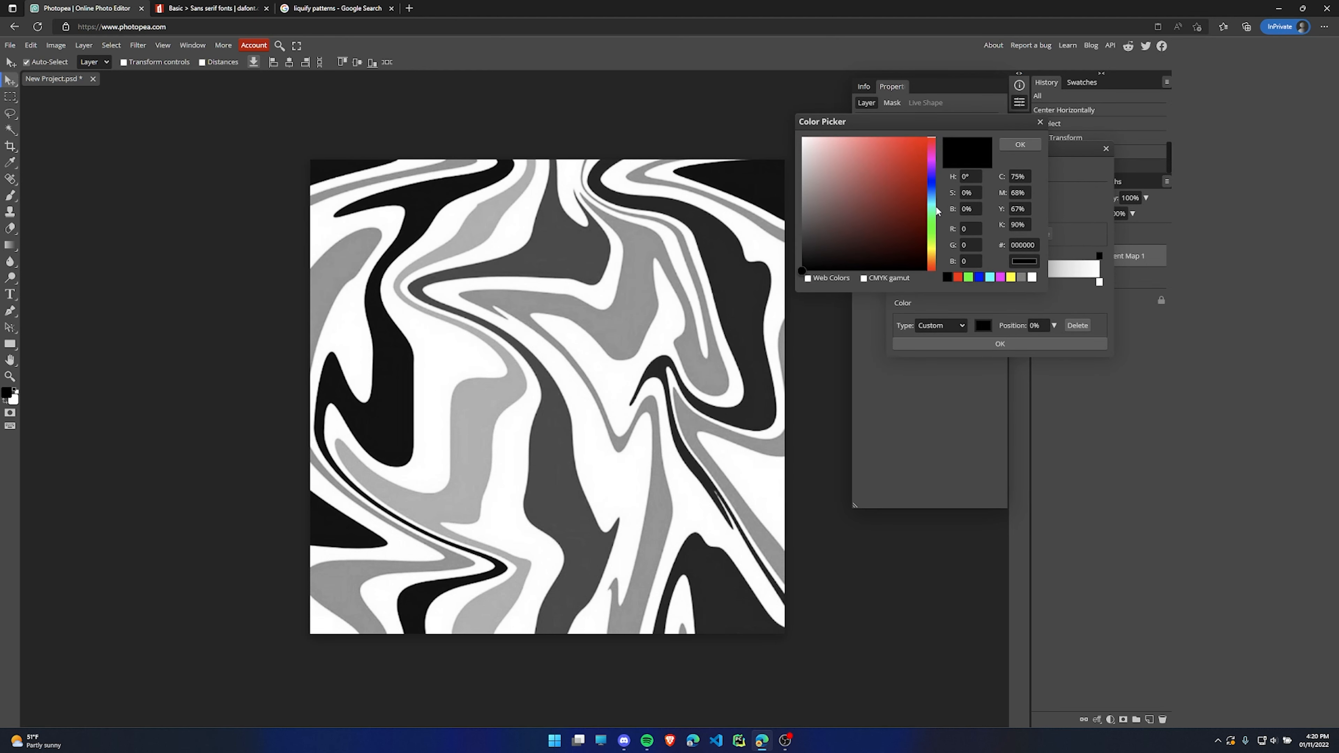
pyautogui.click(933, 180)
pyautogui.click(920, 161)
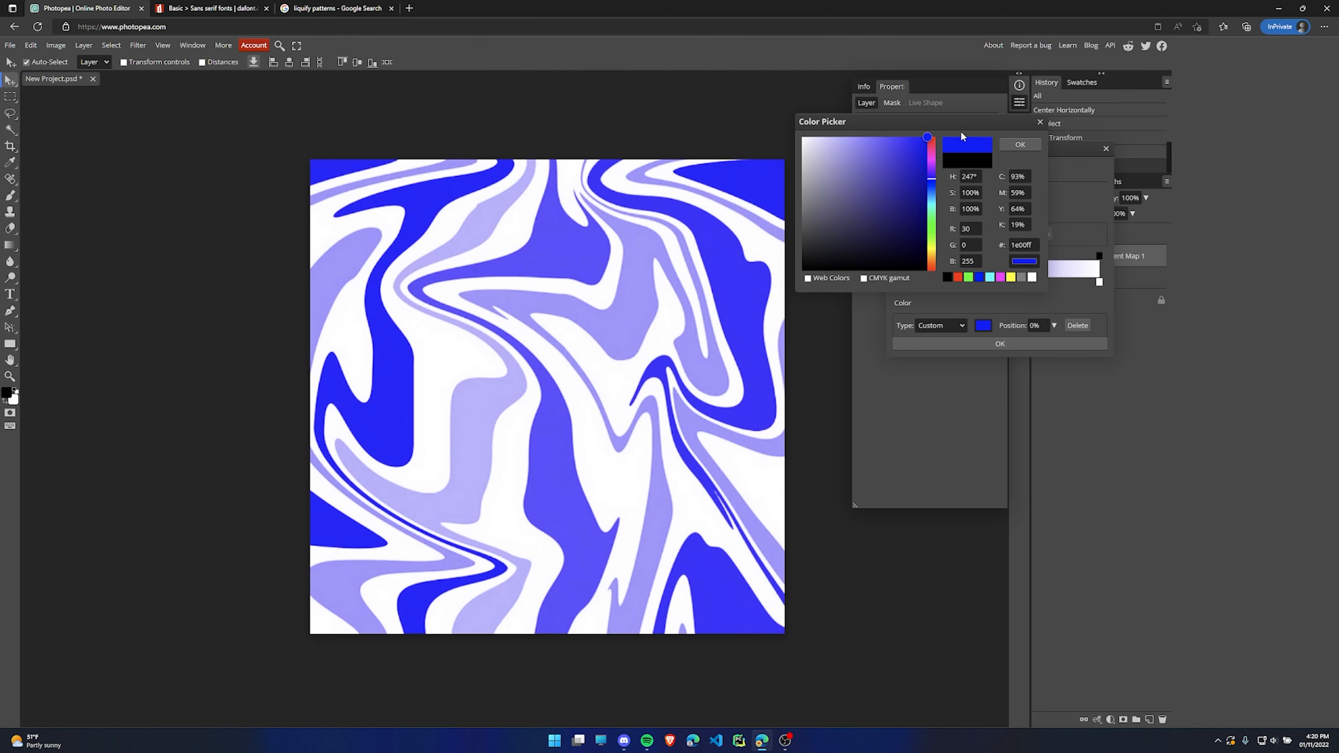
pyautogui.click(922, 194)
pyautogui.moveTo(922, 197)
pyautogui.mouseDown()
pyautogui.moveTo(928, 258)
pyautogui.moveTo(896, 221)
pyautogui.moveTo(928, 153)
pyautogui.moveTo(1015, 127)
pyautogui.mouseUp()
pyautogui.moveTo(931, 205); pyautogui.dragTo(932, 197)
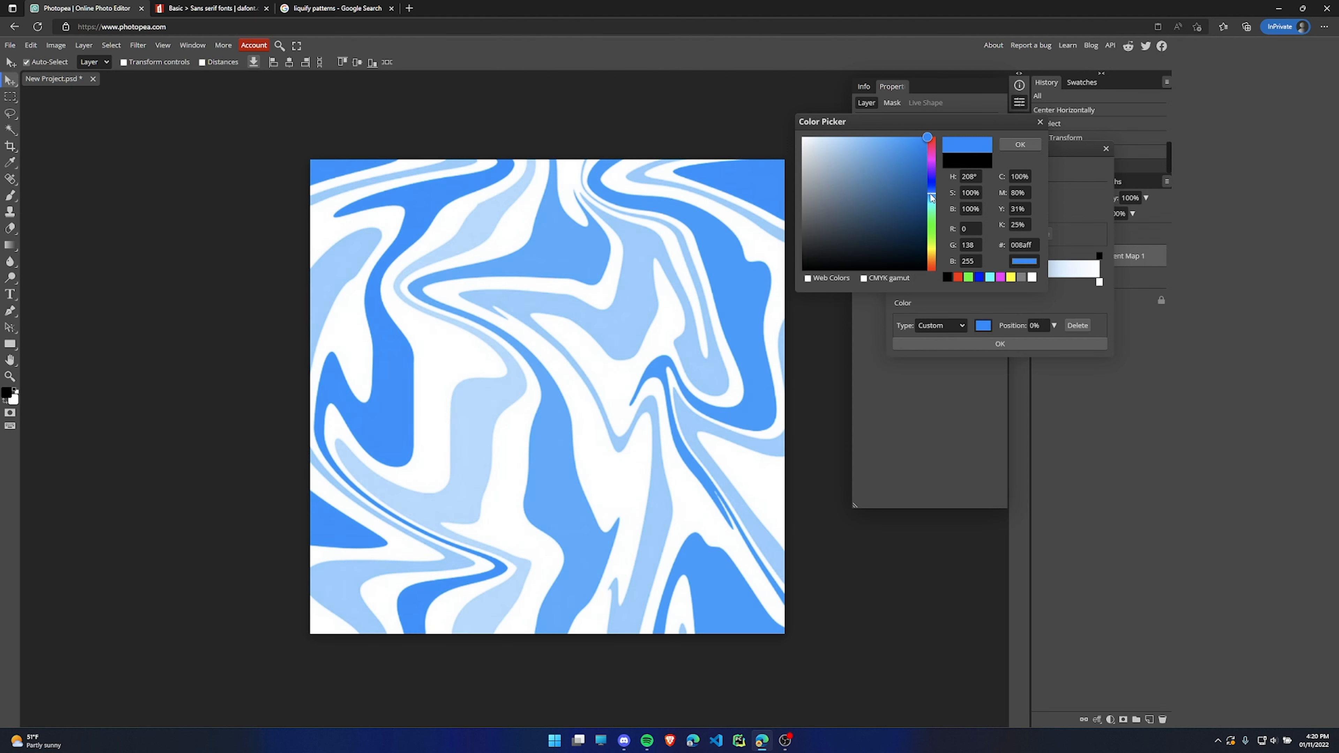
pyautogui.click(1017, 144)
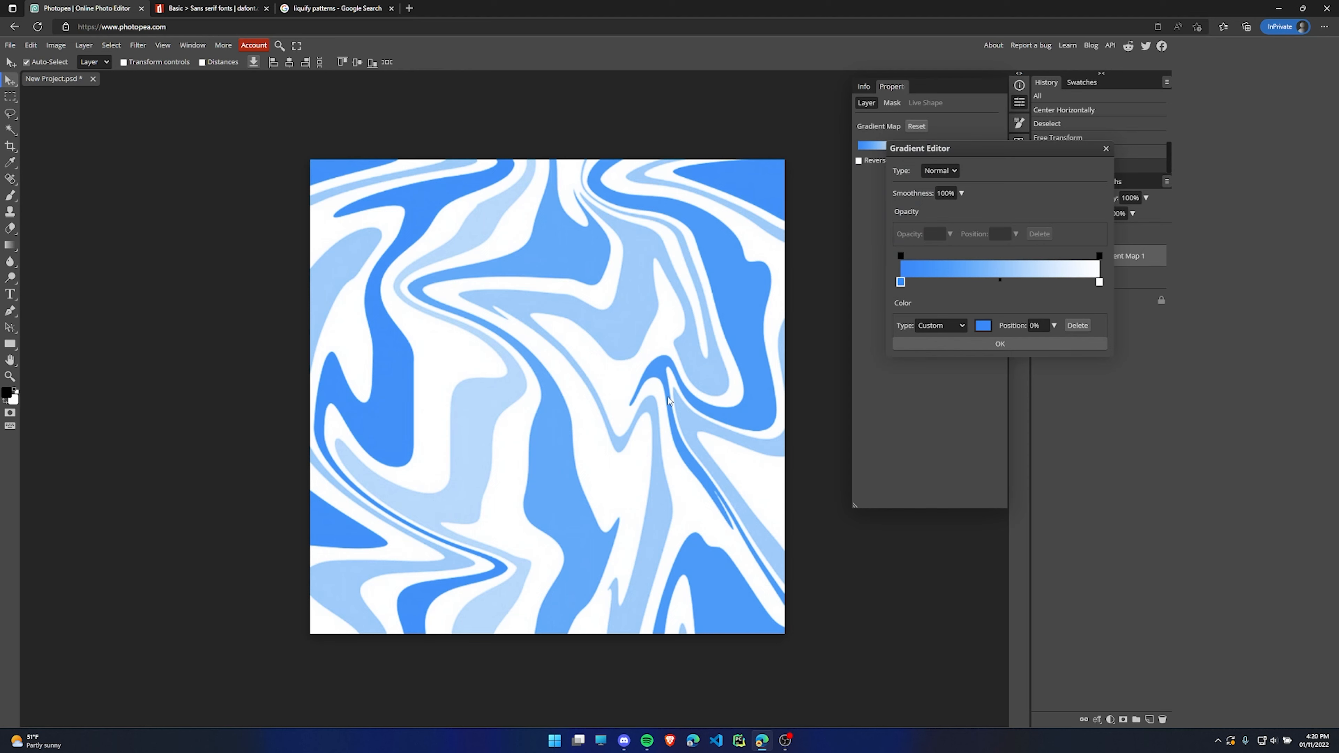
# Keep the gradient map's end colour stop white (ffffff) and apply the gradient.
pyautogui.doubleClick(1099, 282)
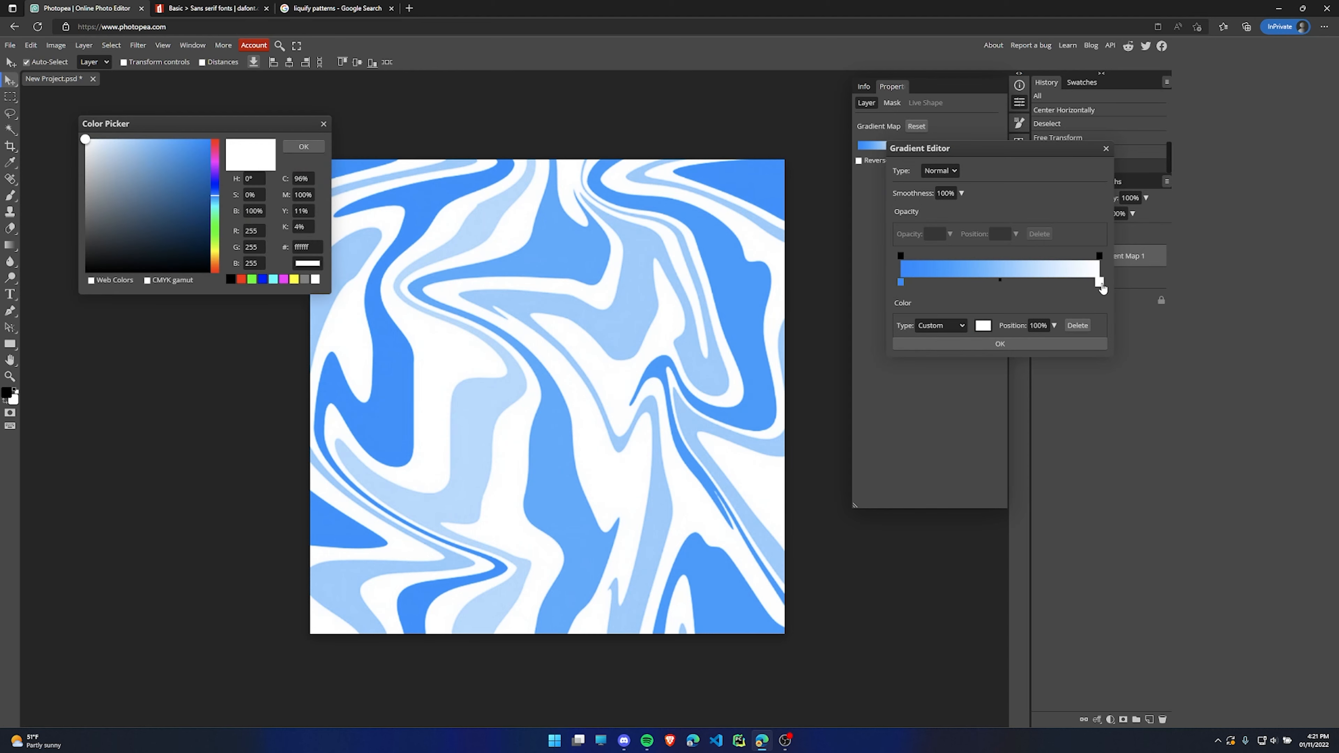
pyautogui.moveTo(127, 134); pyautogui.dragTo(905, 90)
pyautogui.moveTo(848, 159)
pyautogui.mouseDown()
pyautogui.moveTo(1029, 290)
pyautogui.moveTo(811, 268)
pyautogui.moveTo(789, 191)
pyautogui.moveTo(943, 120)
pyautogui.moveTo(984, 117)
pyautogui.moveTo(741, 76)
pyautogui.mouseUp()
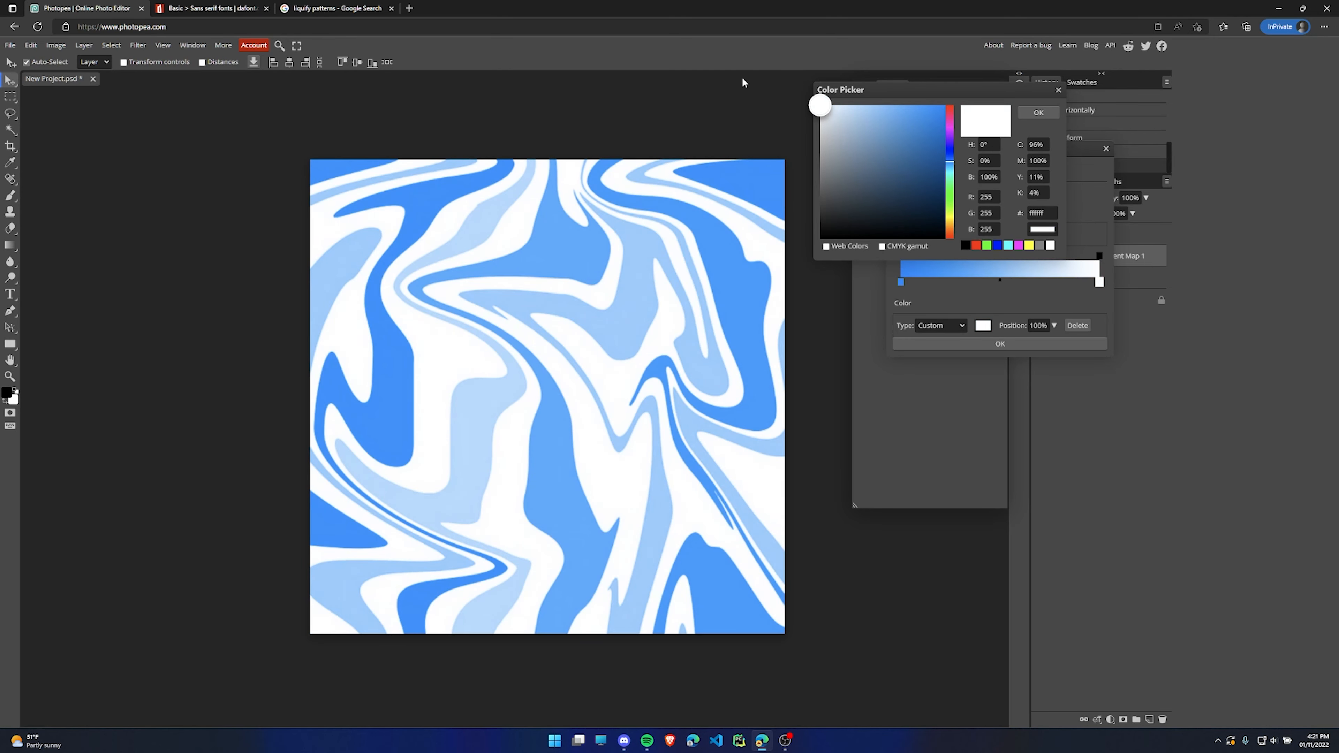
pyautogui.click(1046, 112)
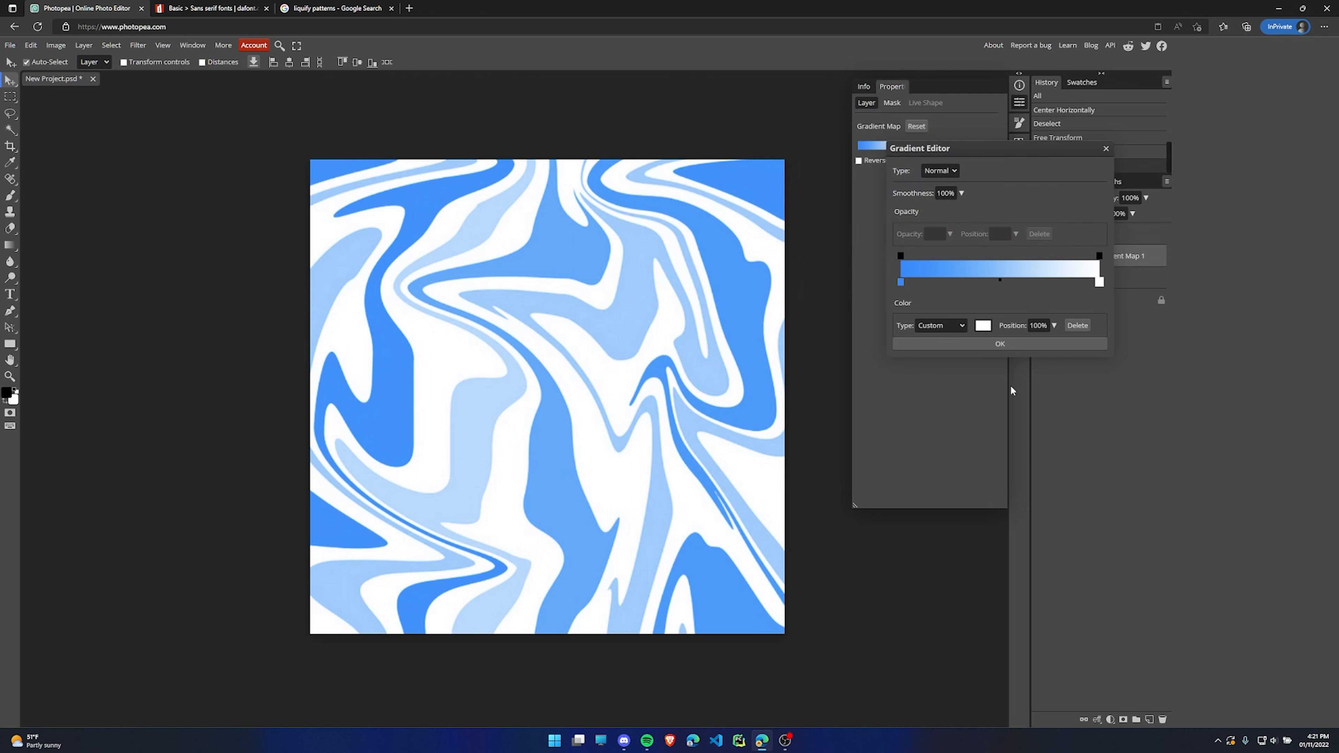
pyautogui.click(991, 344)
pyautogui.click(1018, 103)
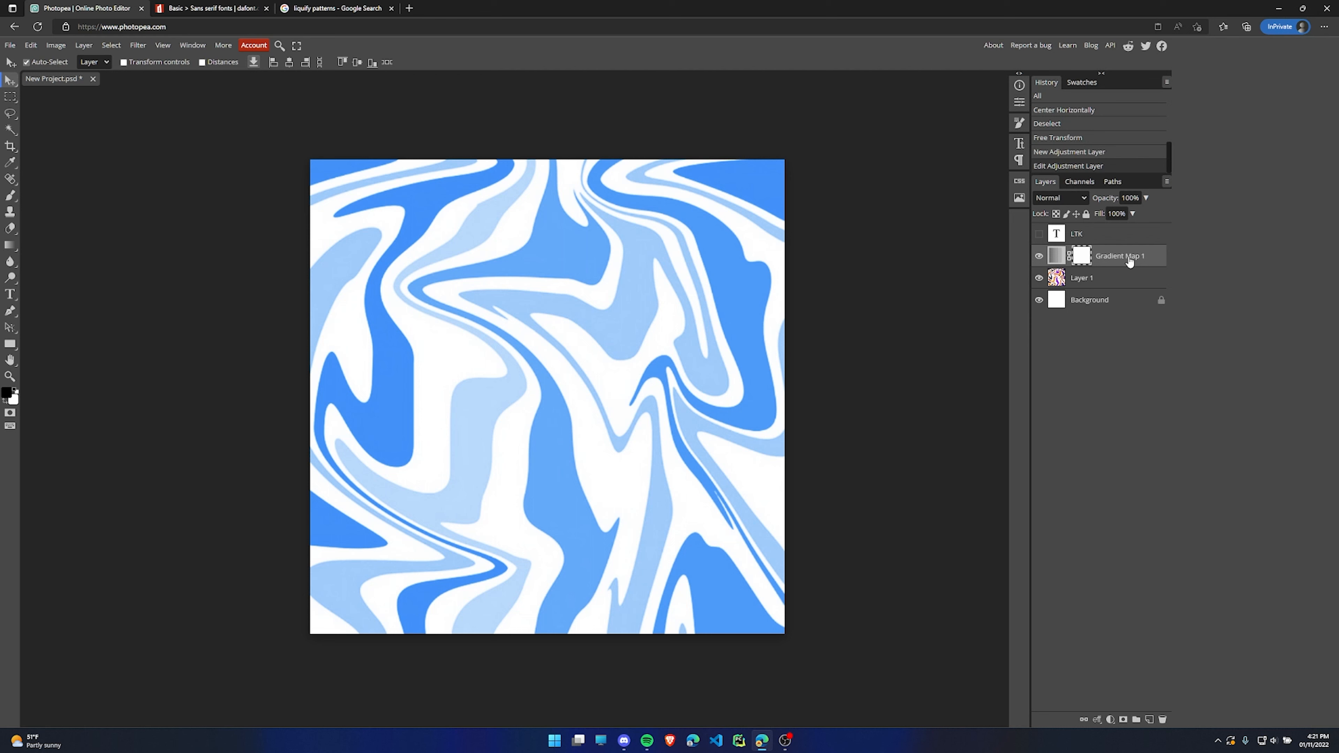
# Toggle the gradient map off and on to compare the pattern's colours, and show the LTK text layer again.
pyautogui.click(1039, 257)
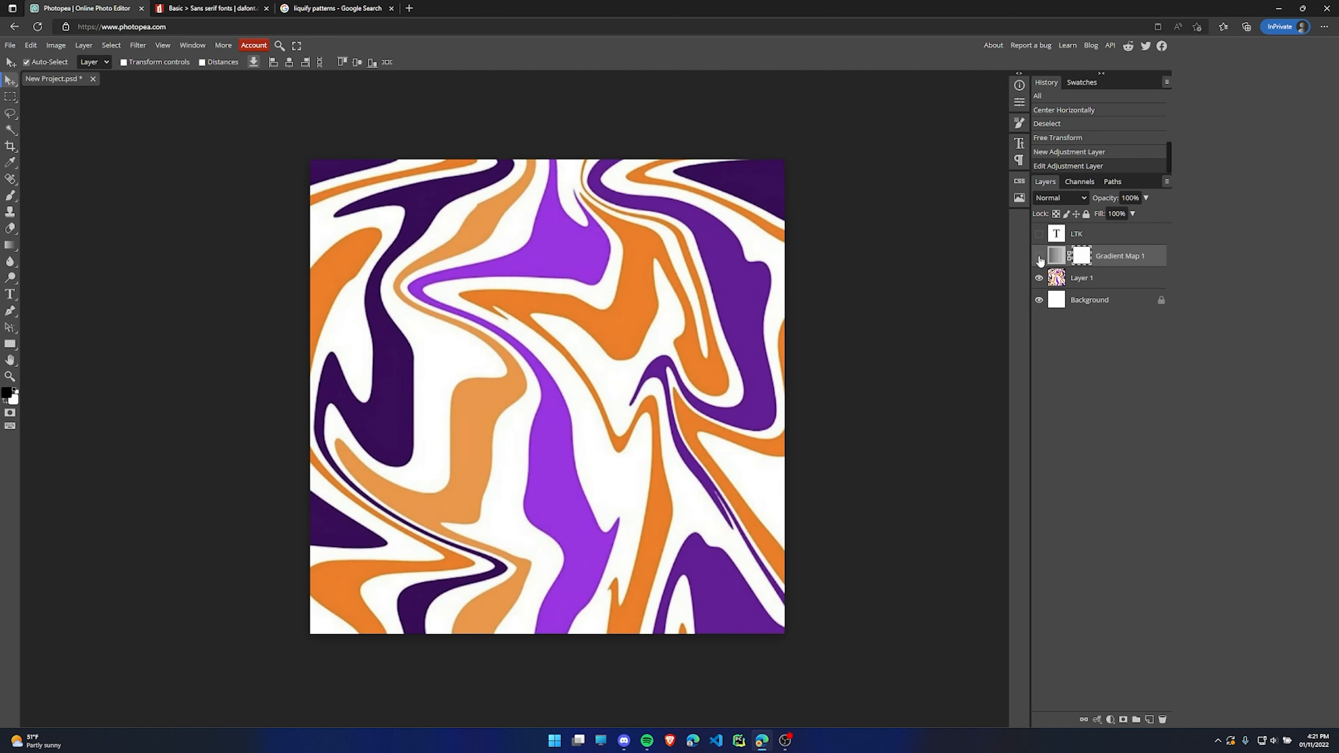
pyautogui.click(1039, 257)
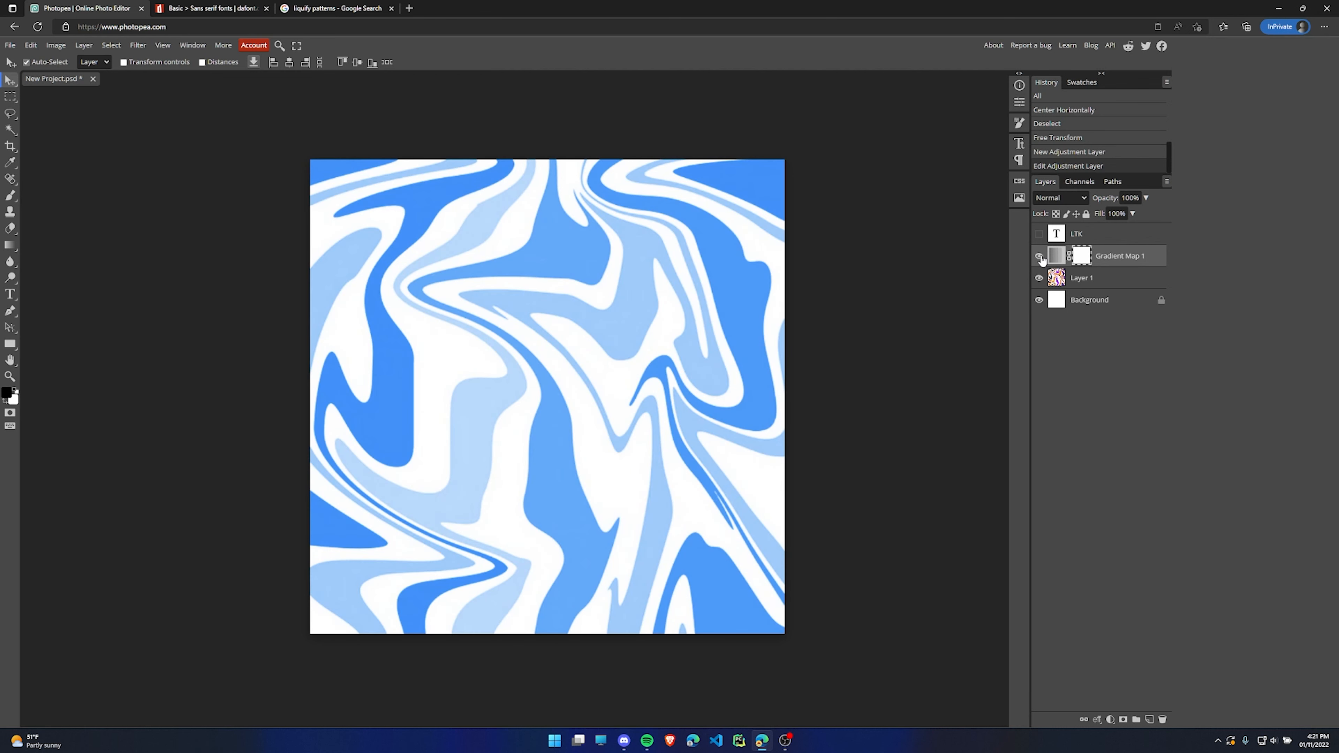
pyautogui.click(1039, 236)
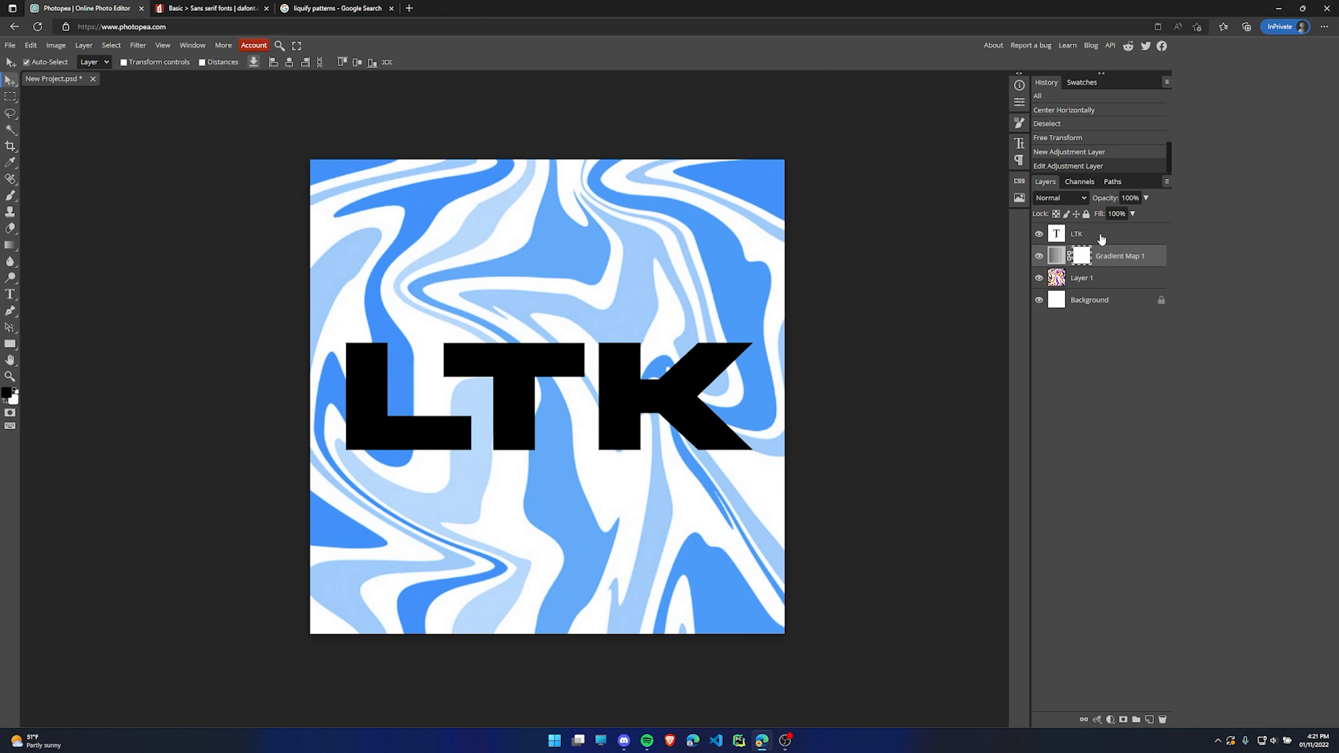
# Add a Gradient Overlay layer style to the LTK text layer.
pyautogui.click(1122, 237)
pyautogui.doubleClick(1123, 237)
pyautogui.moveTo(267, 132); pyautogui.dragTo(978, 153)
pyautogui.click(805, 293)
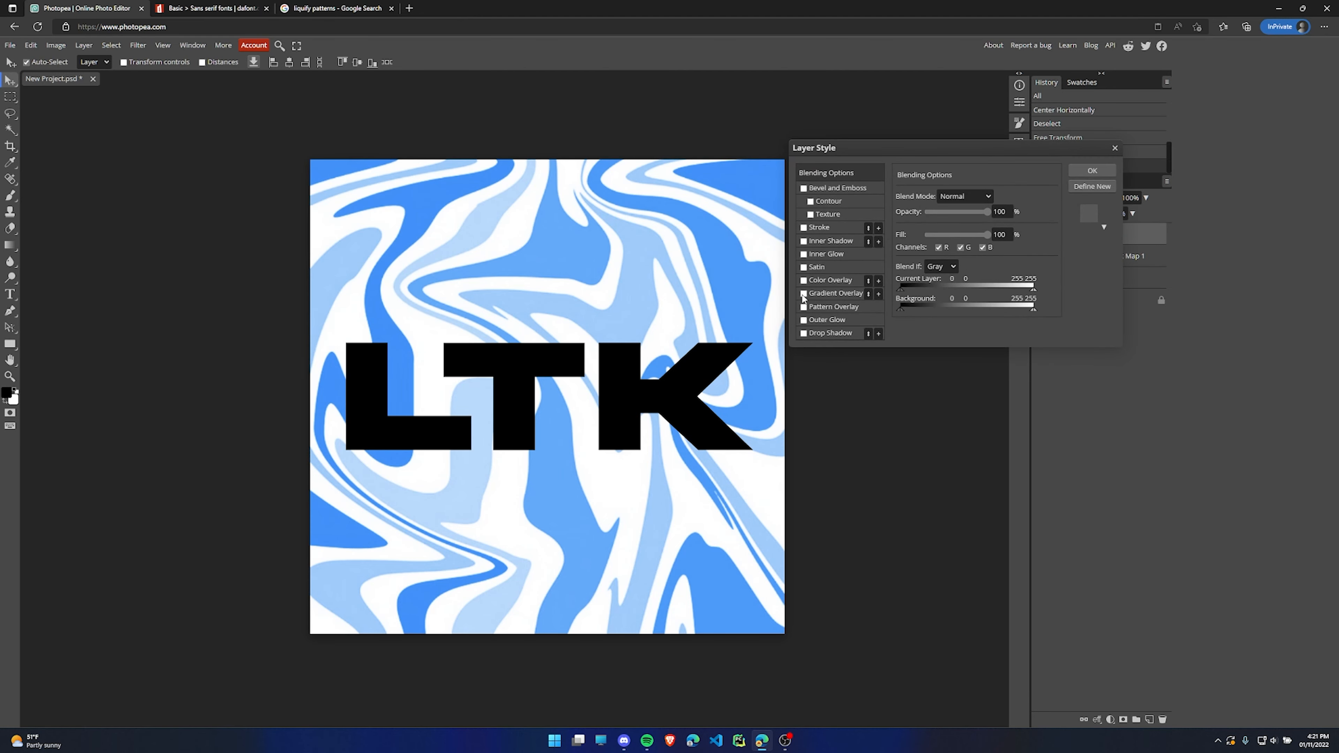
pyautogui.click(837, 294)
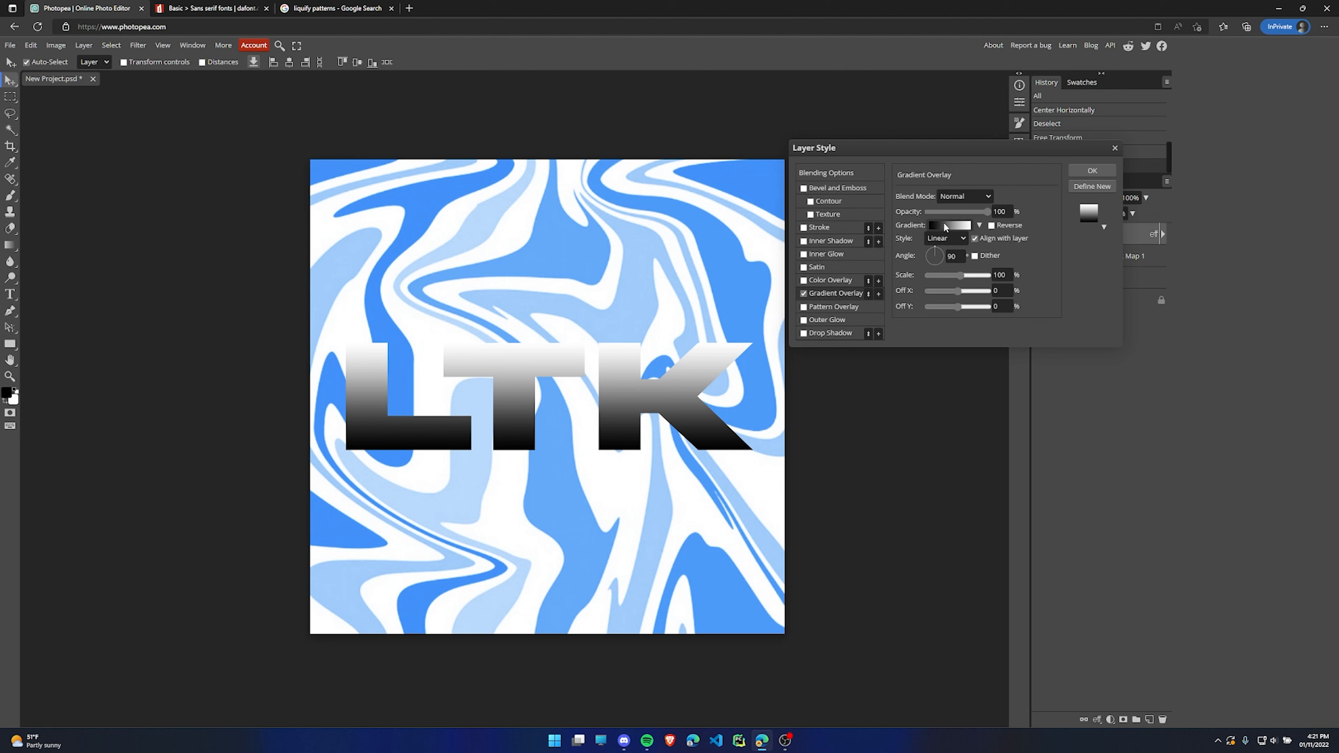
# Set the gradient overlay's black start colour stop to the light grey ababab.
pyautogui.click(944, 228)
pyautogui.doubleClick(900, 282)
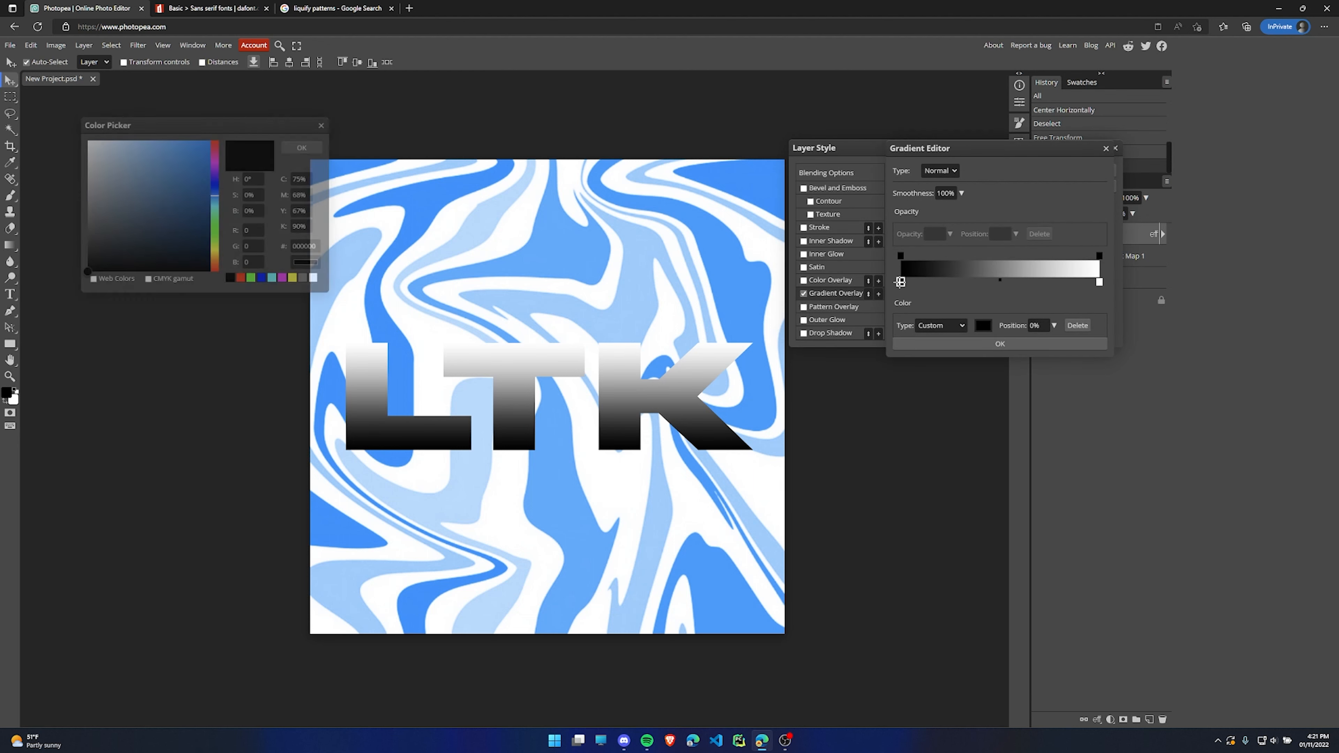
pyautogui.moveTo(205, 121); pyautogui.dragTo(1039, 106)
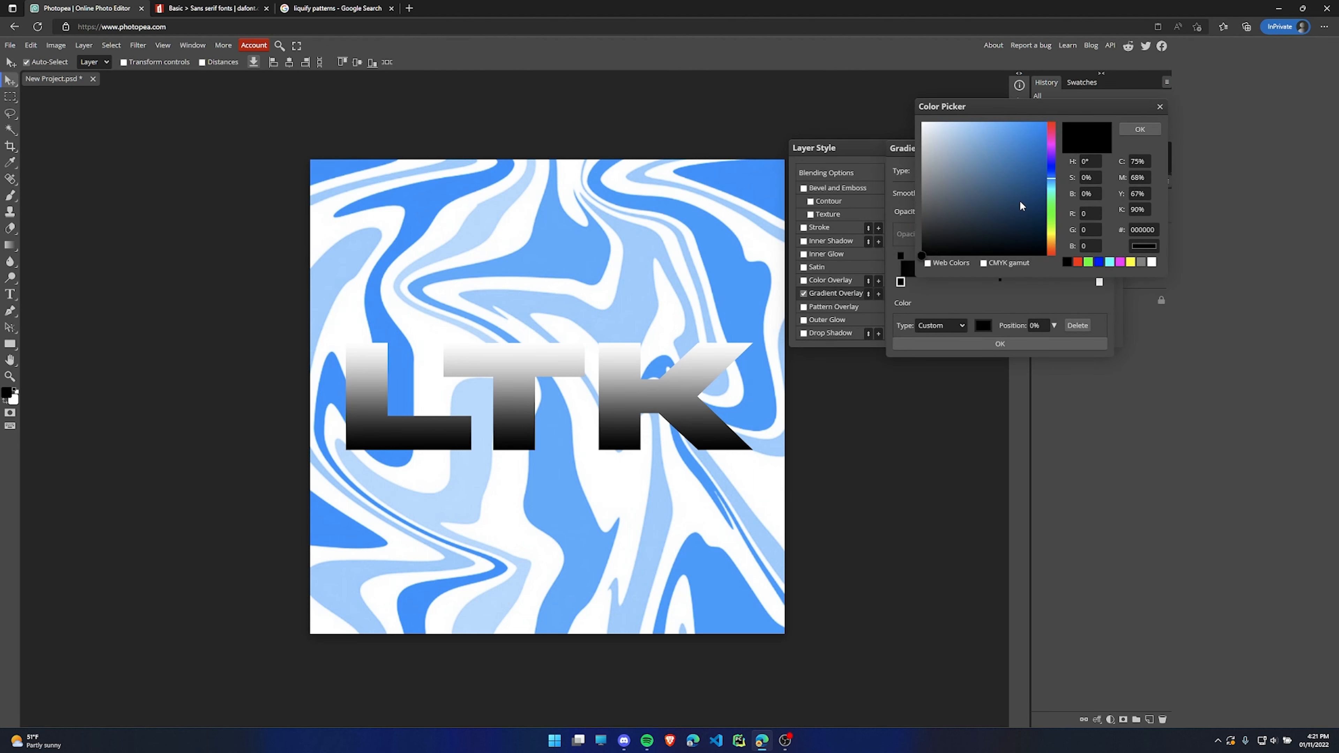
pyautogui.moveTo(1019, 183)
pyautogui.mouseDown()
pyautogui.moveTo(1046, 126)
pyautogui.moveTo(1079, 128)
pyautogui.moveTo(896, 232)
pyautogui.moveTo(870, 180)
pyautogui.moveTo(1062, 196)
pyautogui.moveTo(1069, 180)
pyautogui.moveTo(935, 182)
pyautogui.moveTo(902, 165)
pyautogui.mouseUp()
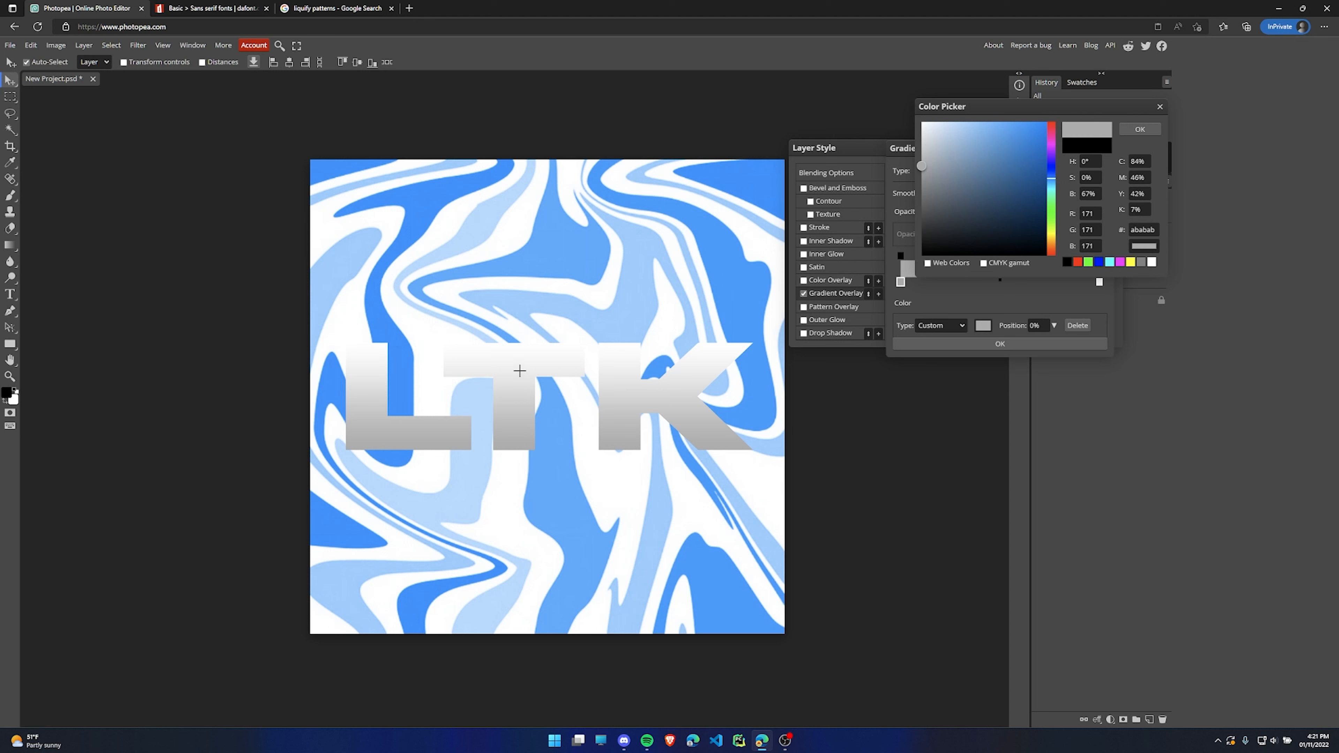
pyautogui.click(1140, 129)
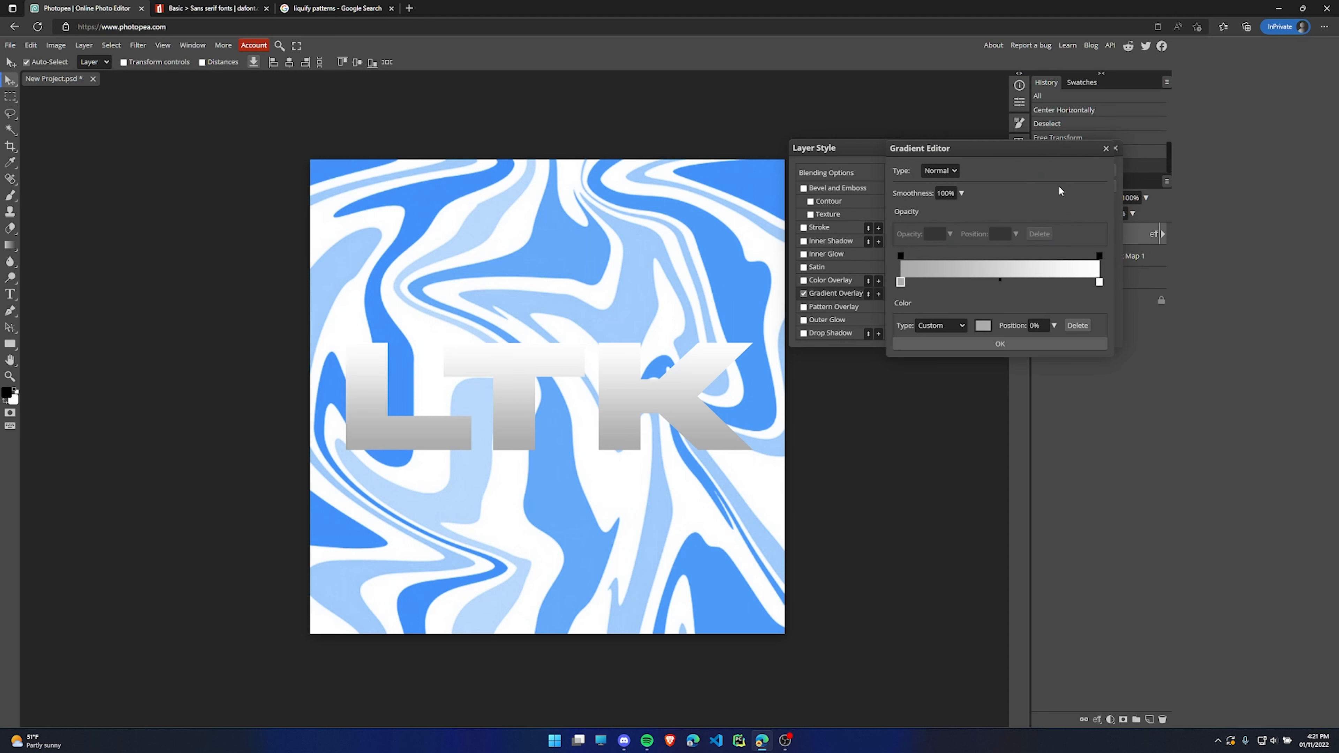
pyautogui.click(968, 344)
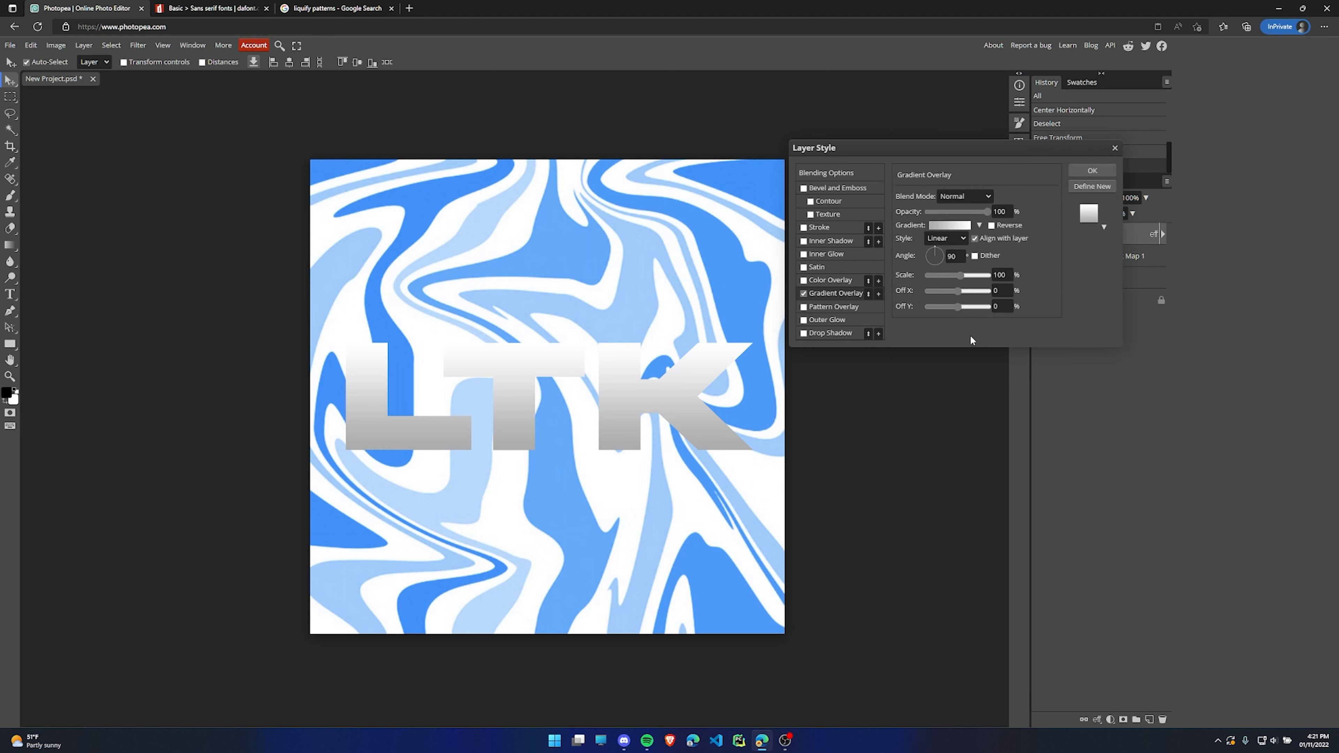
# Add a drop shadow to the LTK text with 100% opacity and the Normal blend mode.
pyautogui.click(804, 333)
pyautogui.click(828, 333)
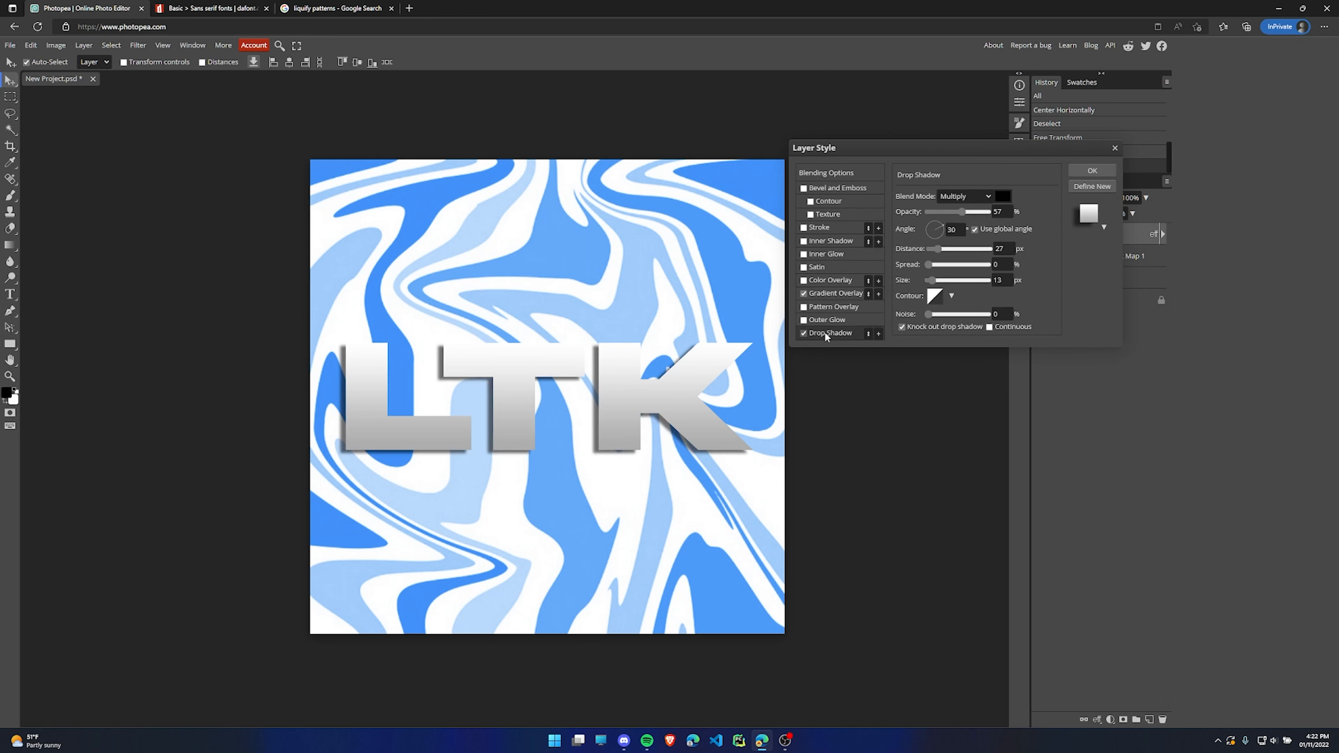
pyautogui.moveTo(974, 211); pyautogui.dragTo(1001, 213)
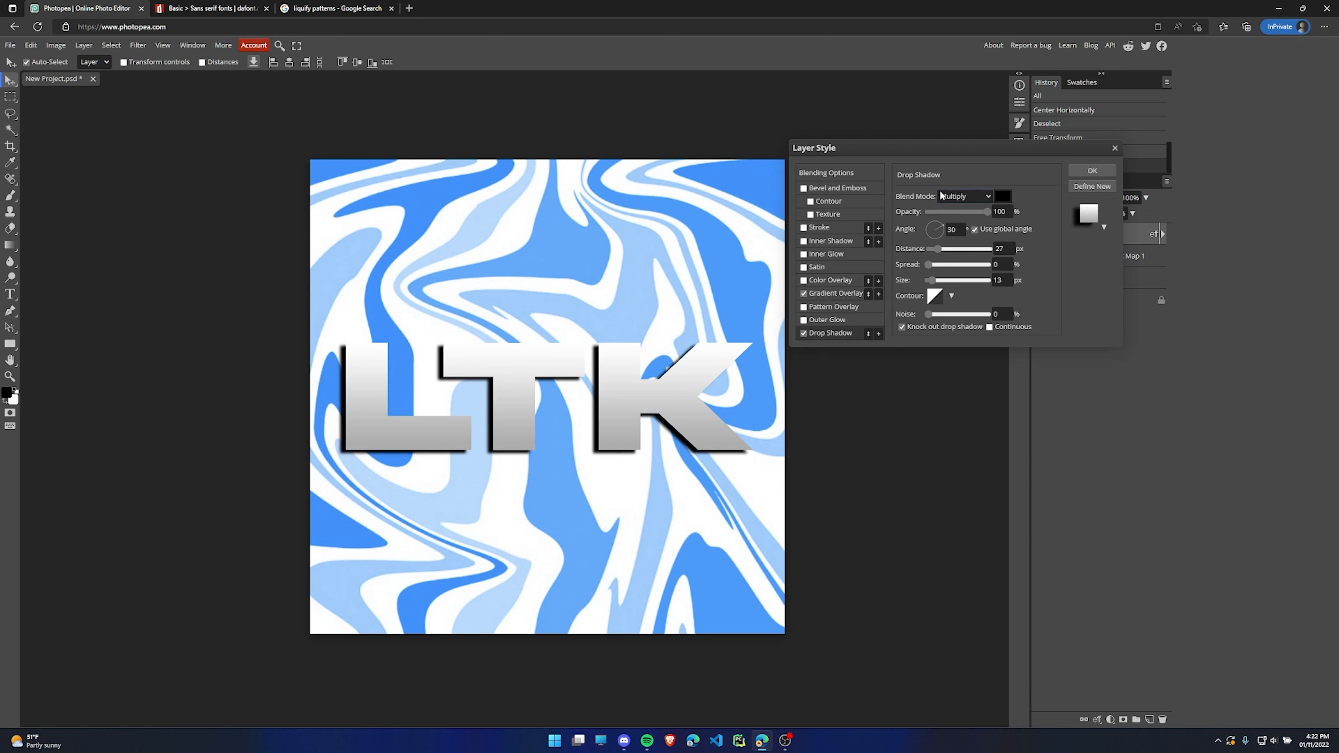
pyautogui.click(955, 197)
pyautogui.click(956, 211)
# Set the LTK drop shadow's angle to 90°, distance to 10 px, spread to 100% and size to 27 px, and apply the layer style.
pyautogui.moveTo(957, 229); pyautogui.dragTo(942, 229)
pyautogui.write('90')
pyautogui.press('Return')
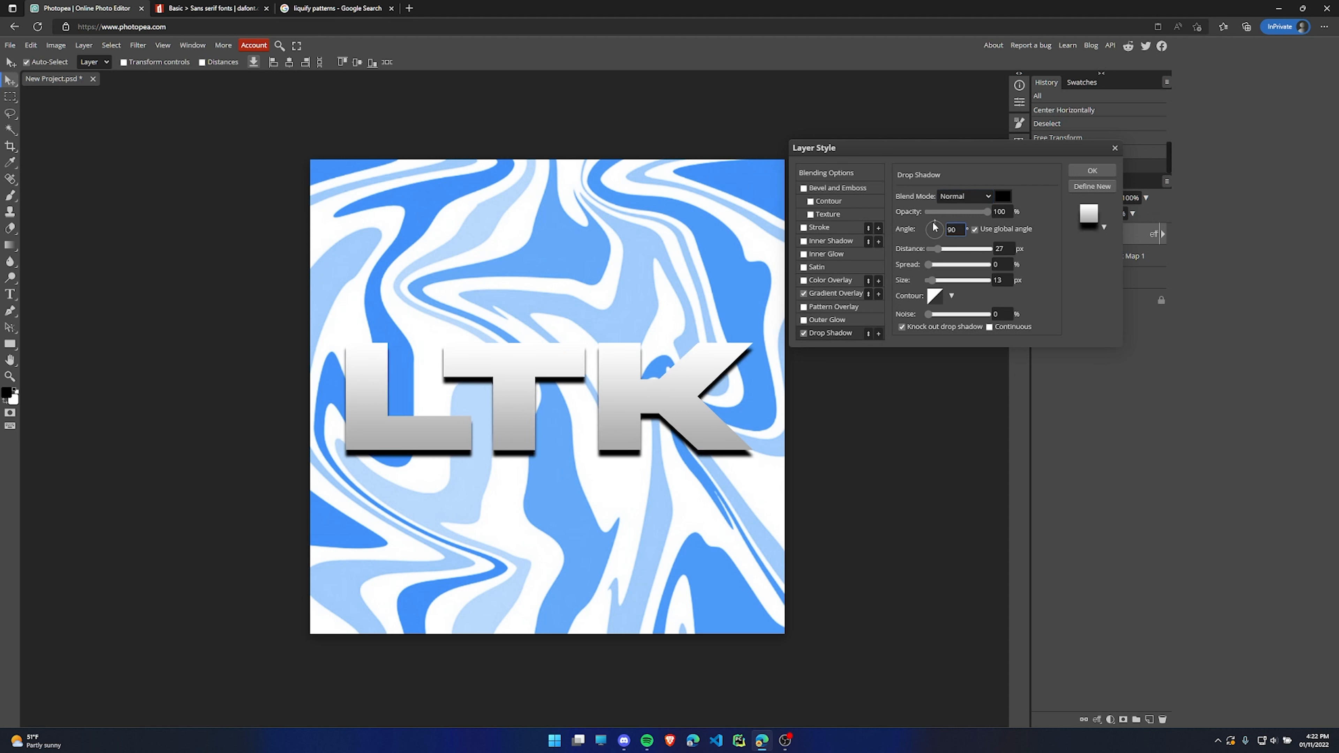
pyautogui.moveTo(932, 221); pyautogui.dragTo(934, 151)
pyautogui.moveTo(936, 249); pyautogui.dragTo(1031, 259)
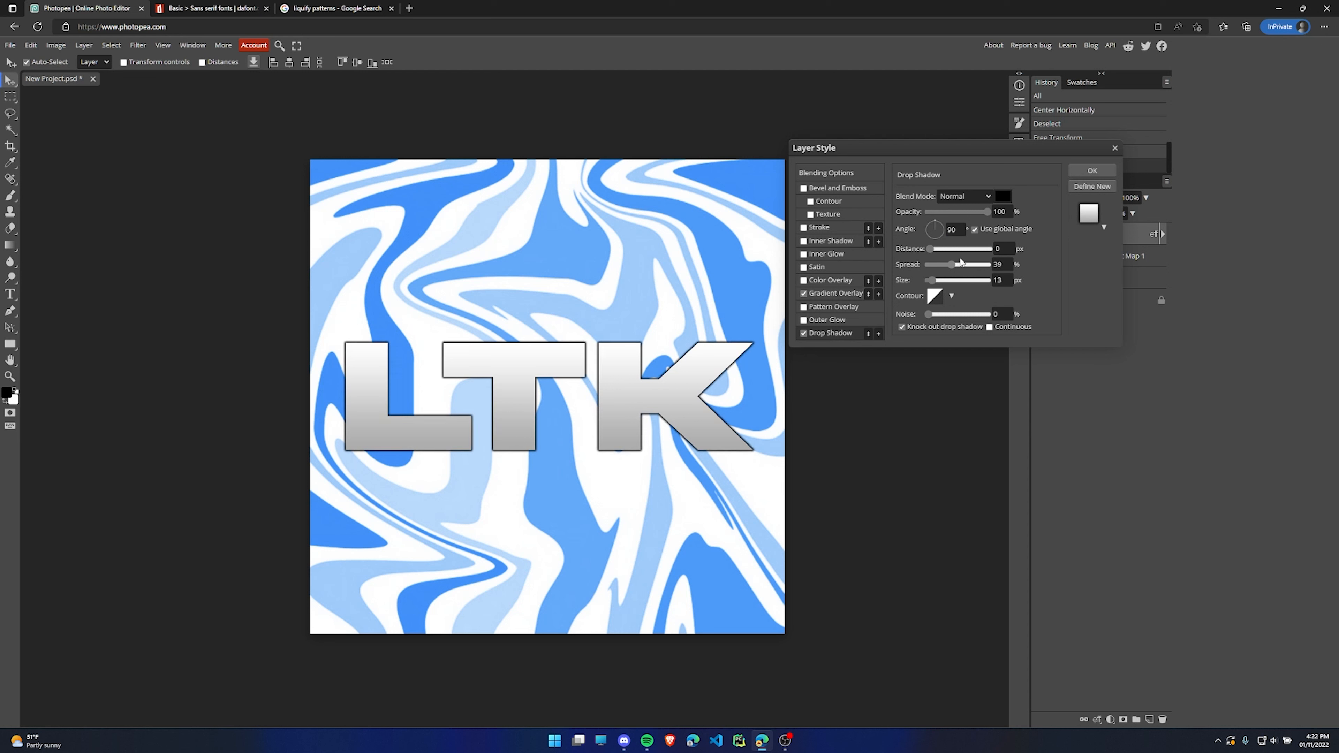
pyautogui.moveTo(931, 280); pyautogui.dragTo(933, 249)
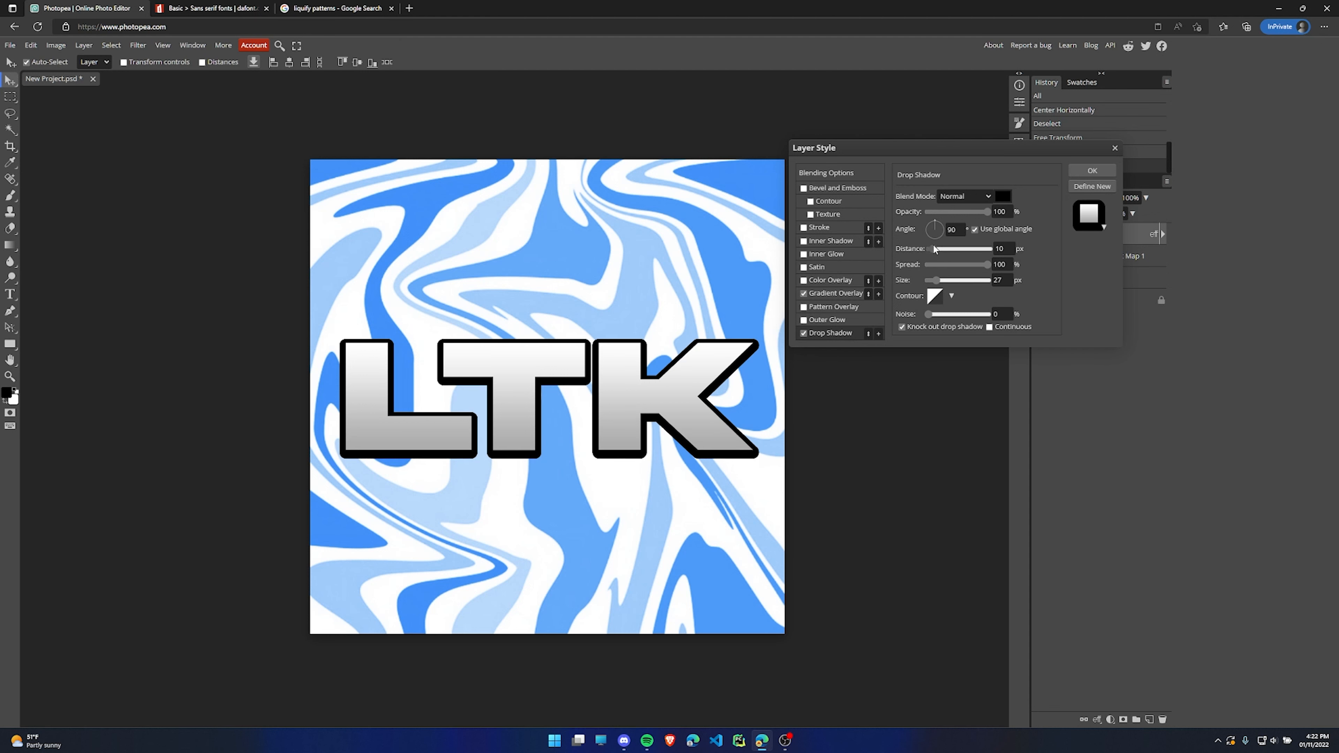
pyautogui.click(1092, 171)
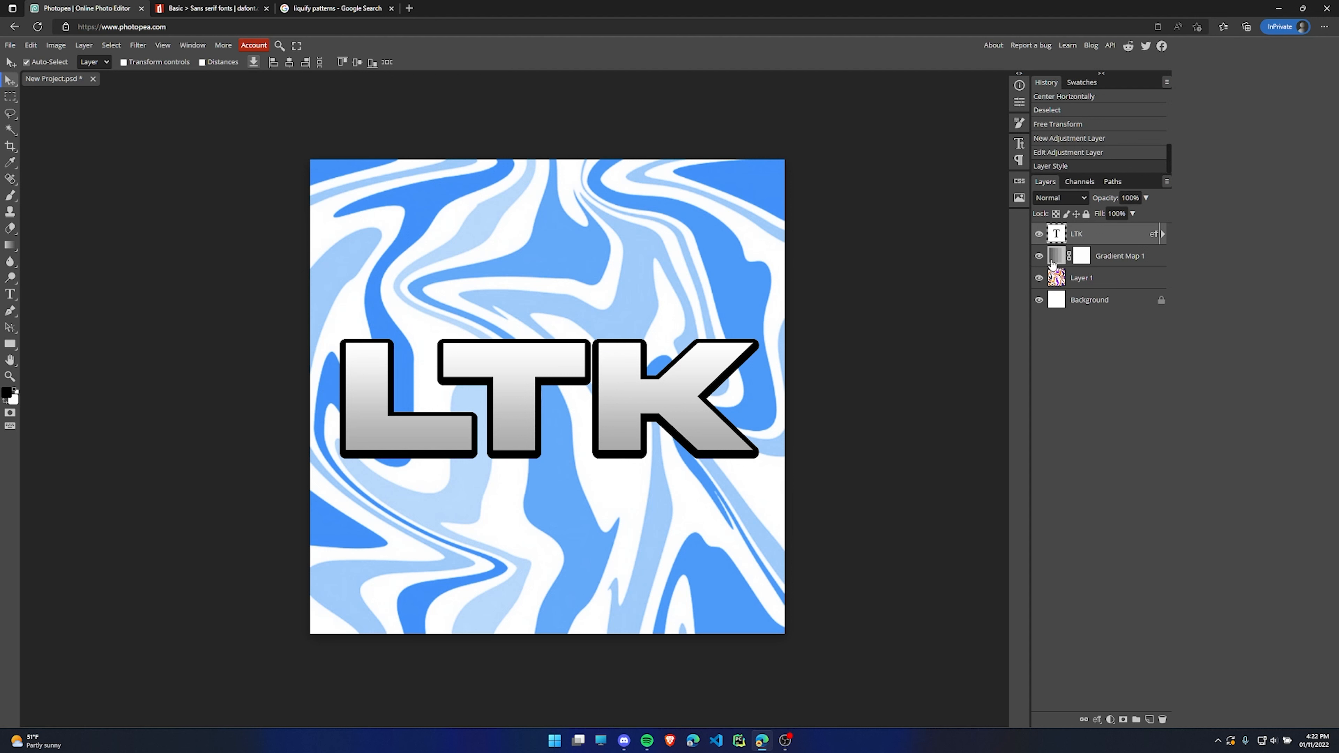
# Add a Vibrance adjustment layer above the gradient map with vibrance 100 and saturation 18, and delete its layer mask.
pyautogui.click(1038, 257)
pyautogui.click(1038, 256)
pyautogui.click(1147, 262)
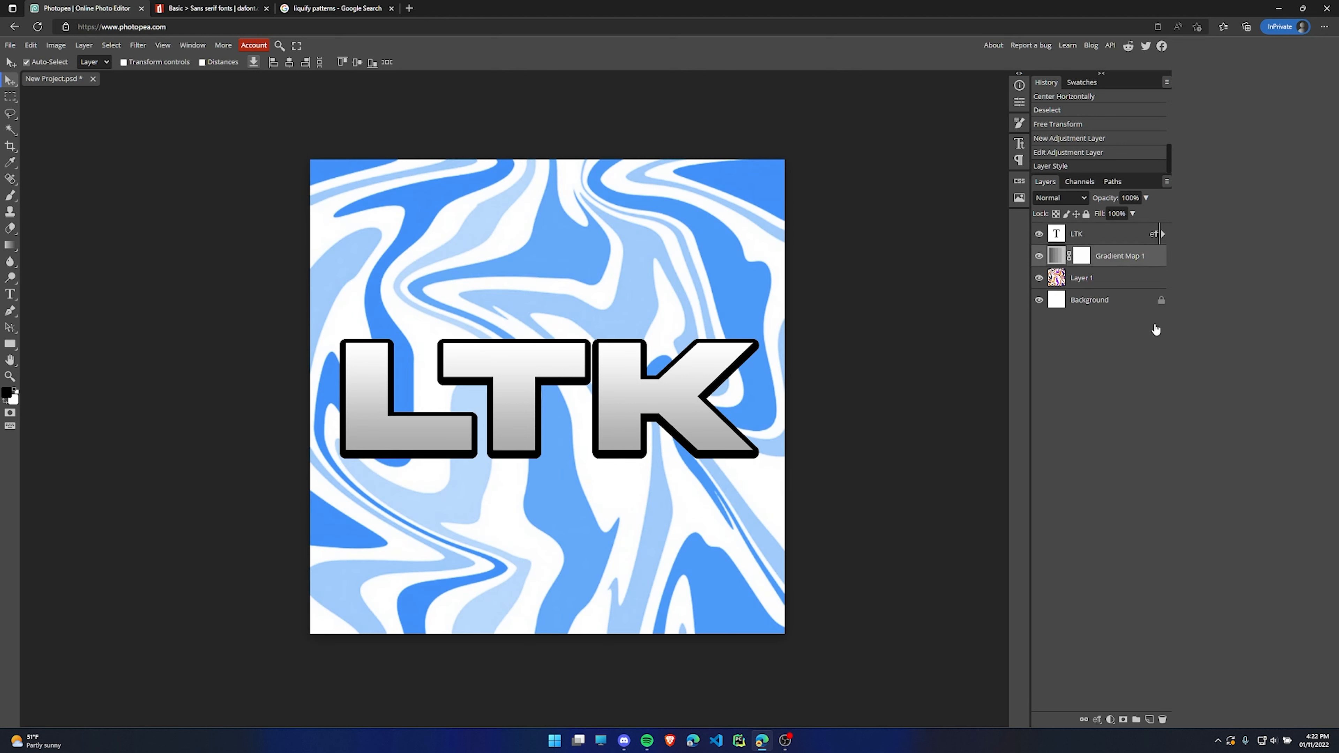
pyautogui.click(1110, 720)
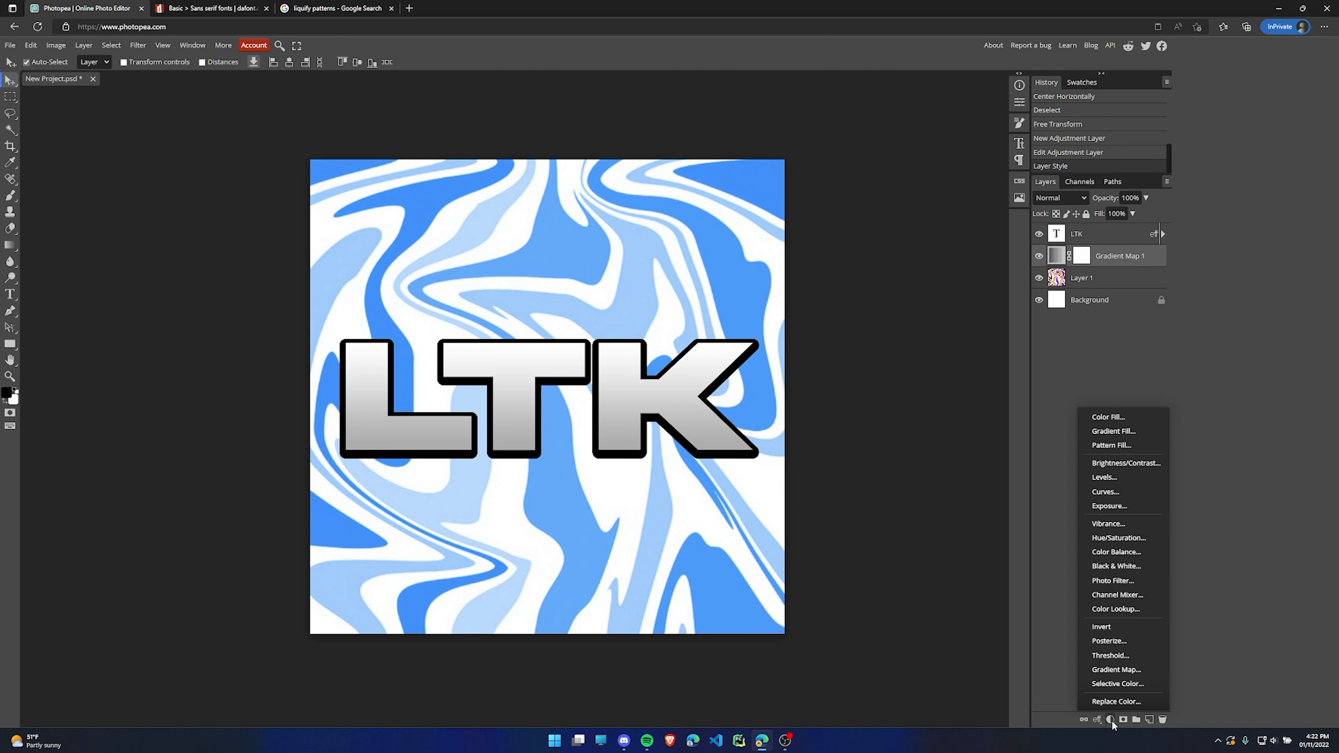
pyautogui.click(1115, 524)
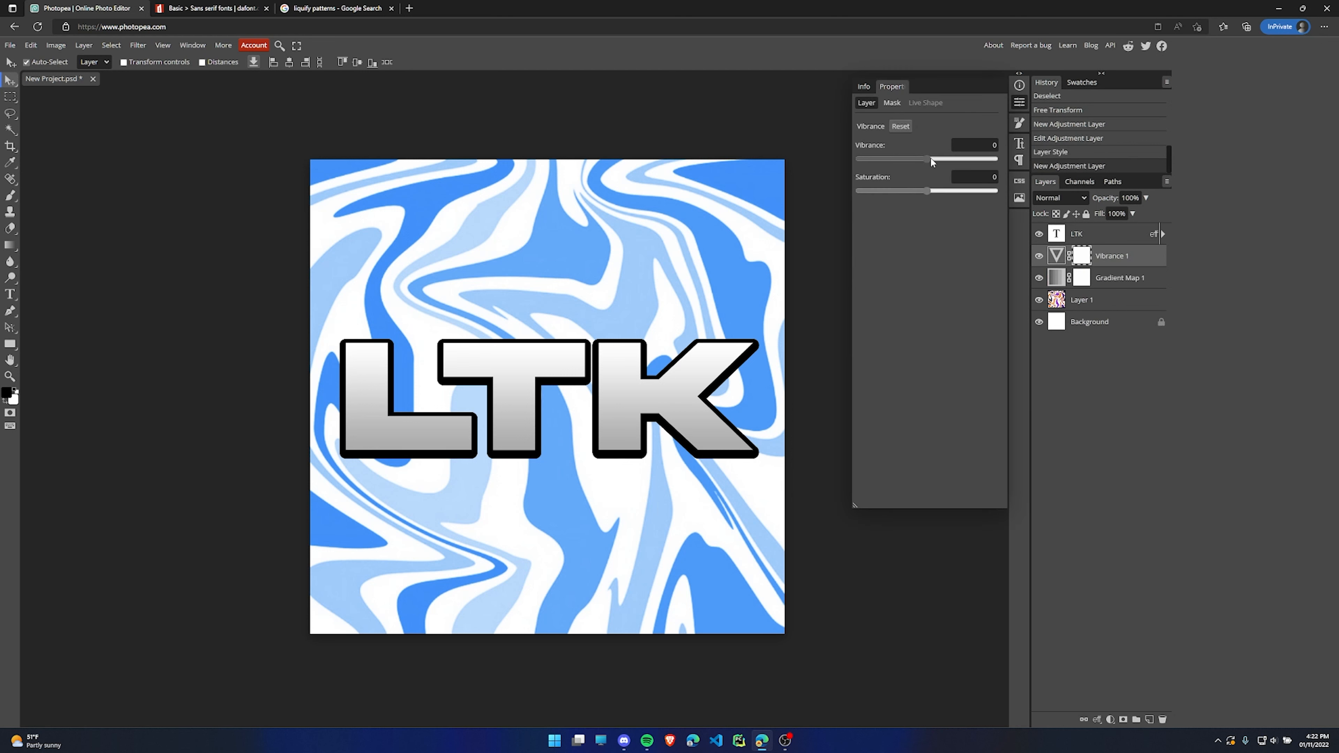
pyautogui.moveTo(928, 158); pyautogui.dragTo(1004, 160)
pyautogui.moveTo(926, 190)
pyautogui.mouseDown()
pyautogui.moveTo(991, 191)
pyautogui.moveTo(940, 193)
pyautogui.mouseUp()
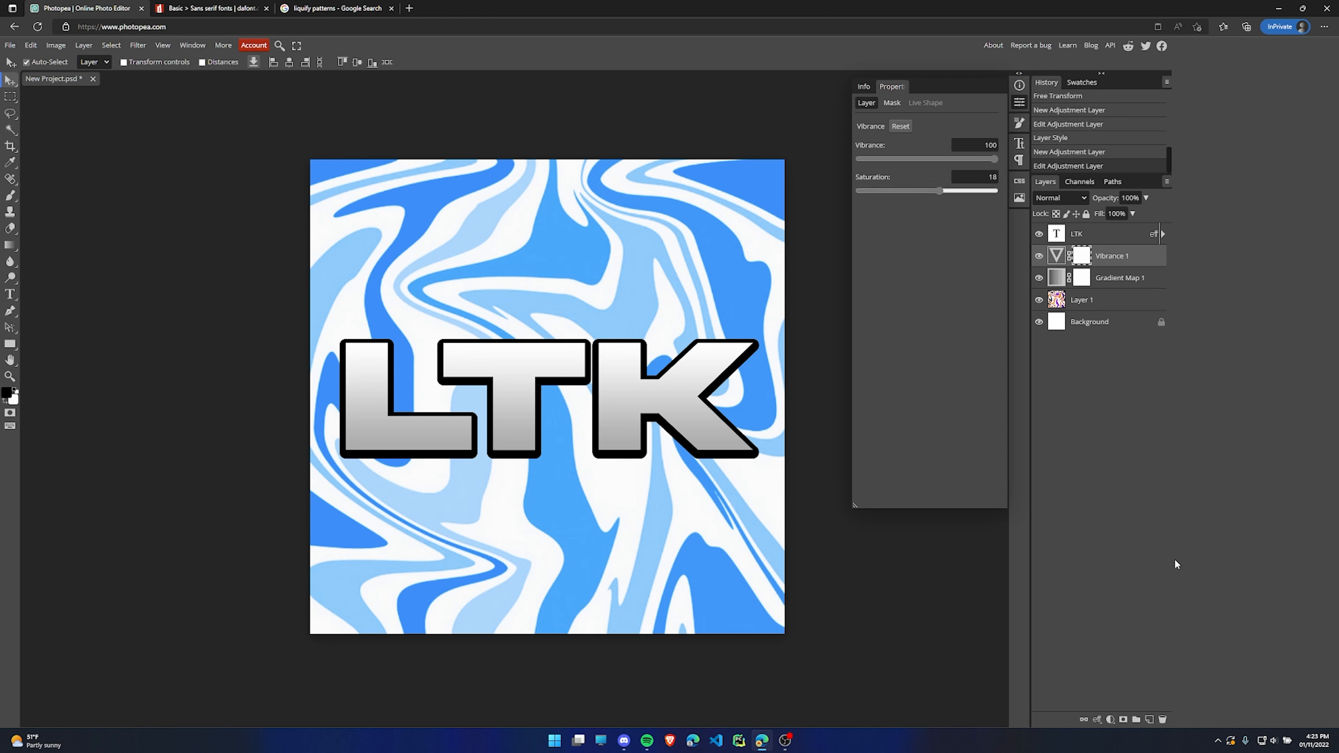
pyautogui.click(1161, 720)
# Add a Brightness/Contrast adjustment layer above the Vibrance layer.
pyautogui.click(1110, 721)
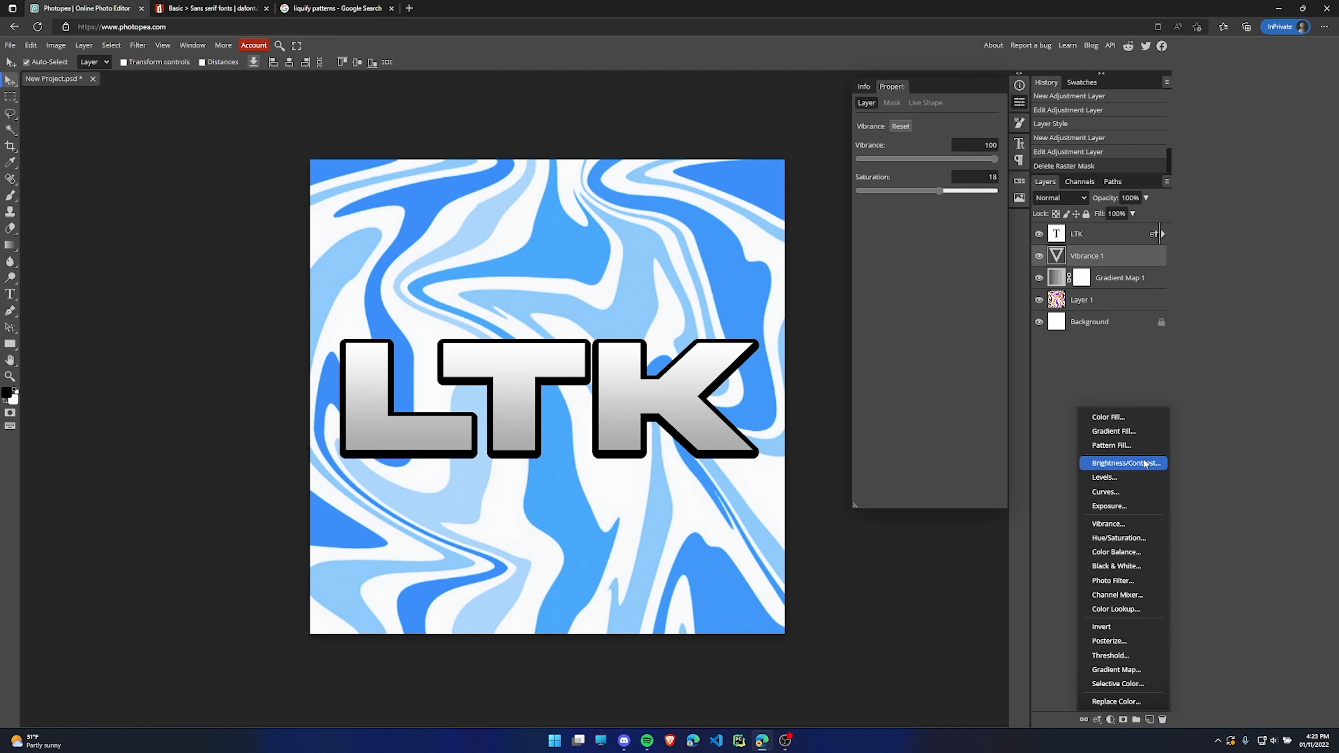
pyautogui.click(1120, 462)
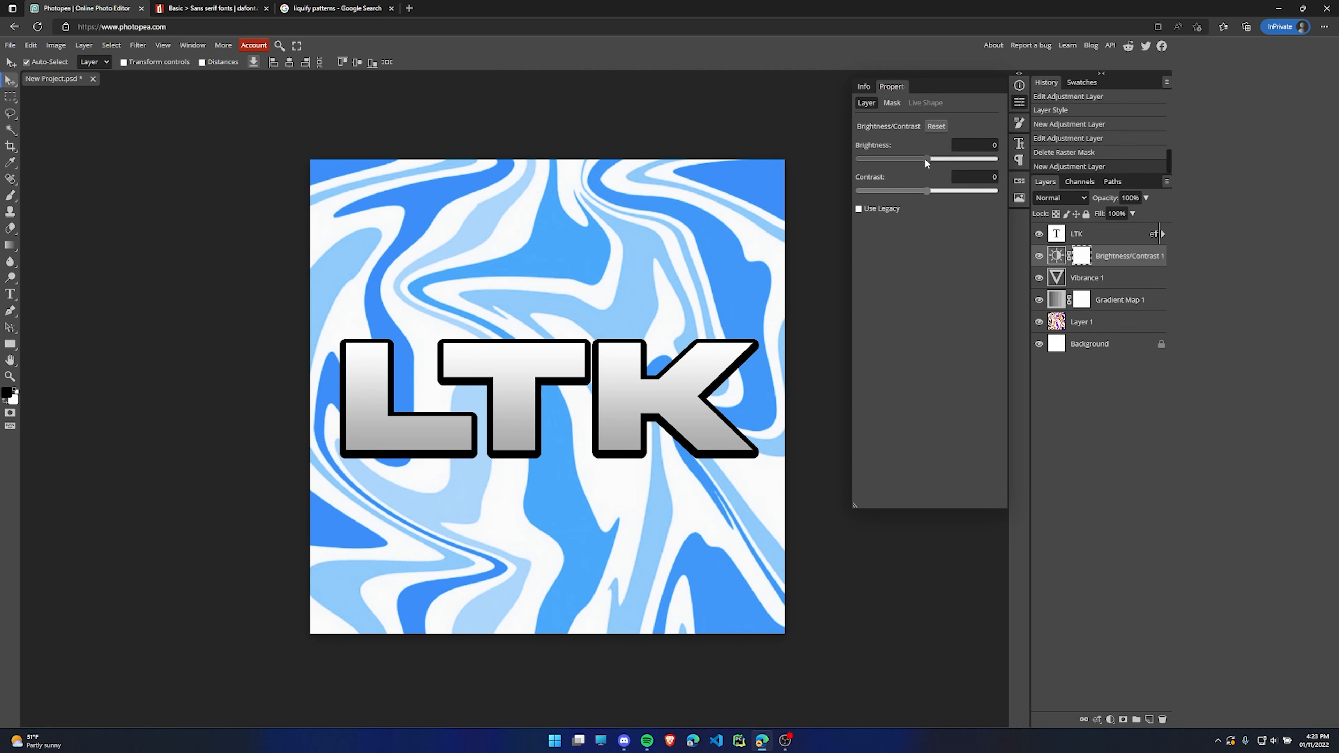
# Try a brightness of 150 on the Brightness/Contrast layer, and return it to 0.
pyautogui.moveTo(928, 157); pyautogui.dragTo(1002, 150)
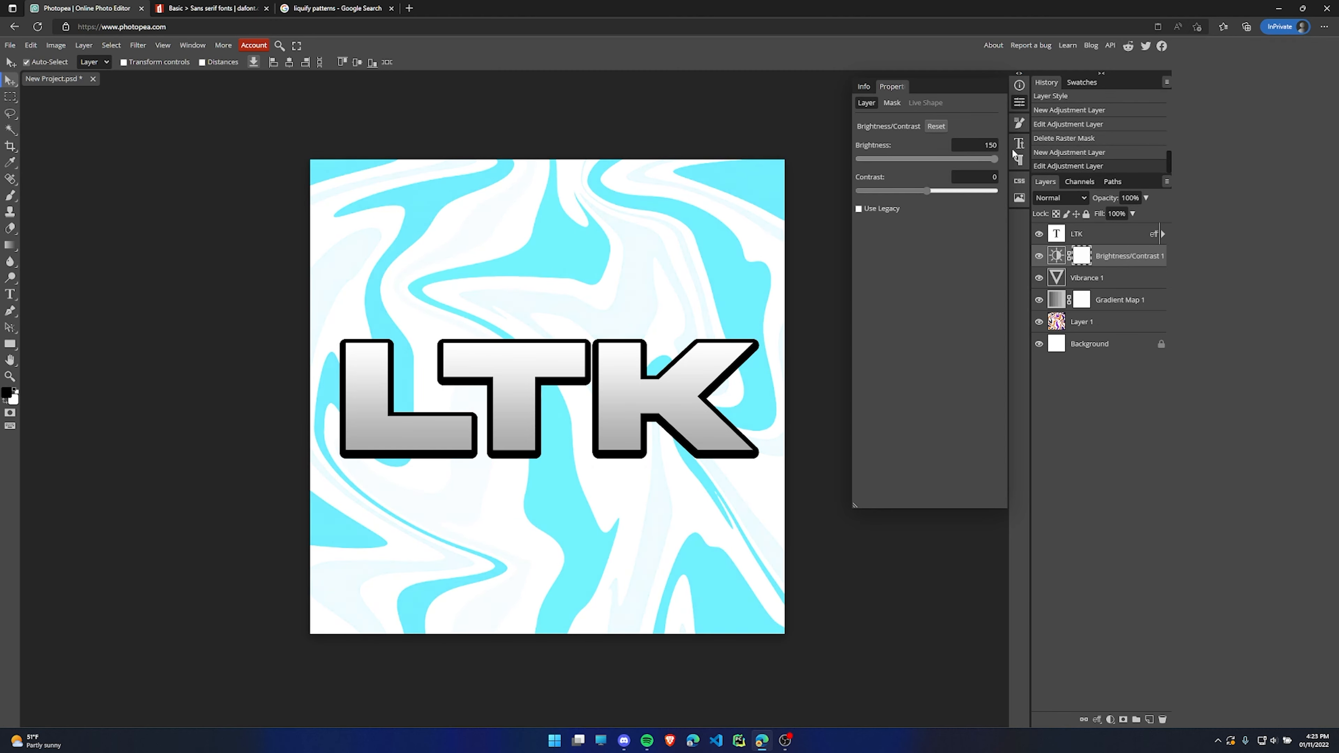
pyautogui.moveTo(986, 148)
pyautogui.mouseDown()
pyautogui.moveTo(863, 148)
pyautogui.moveTo(1002, 150)
pyautogui.moveTo(958, 159)
pyautogui.moveTo(1000, 148)
pyautogui.mouseUp()
pyautogui.write('-')
pyautogui.write('0')
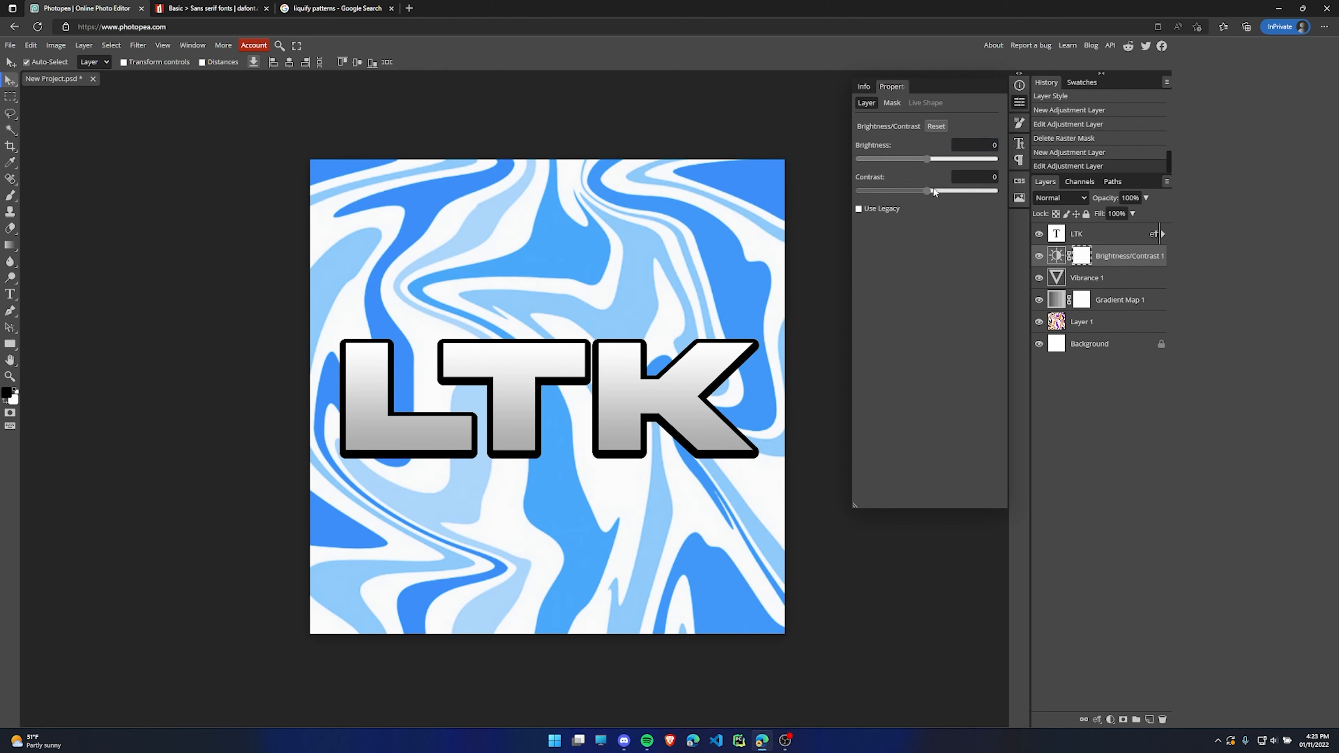
# Lower the Brightness/Contrast layer's contrast to -100 and close its properties.
pyautogui.moveTo(927, 191); pyautogui.dragTo(818, 163)
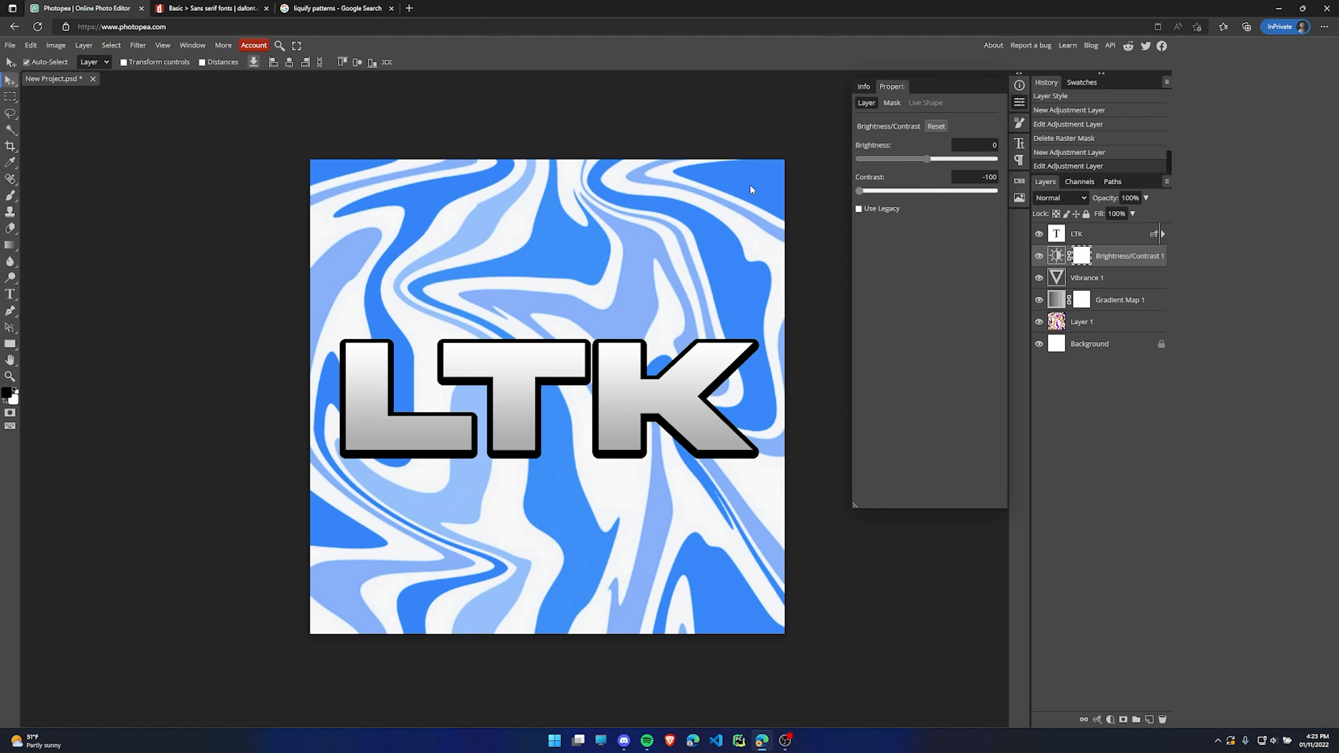
pyautogui.click(1019, 101)
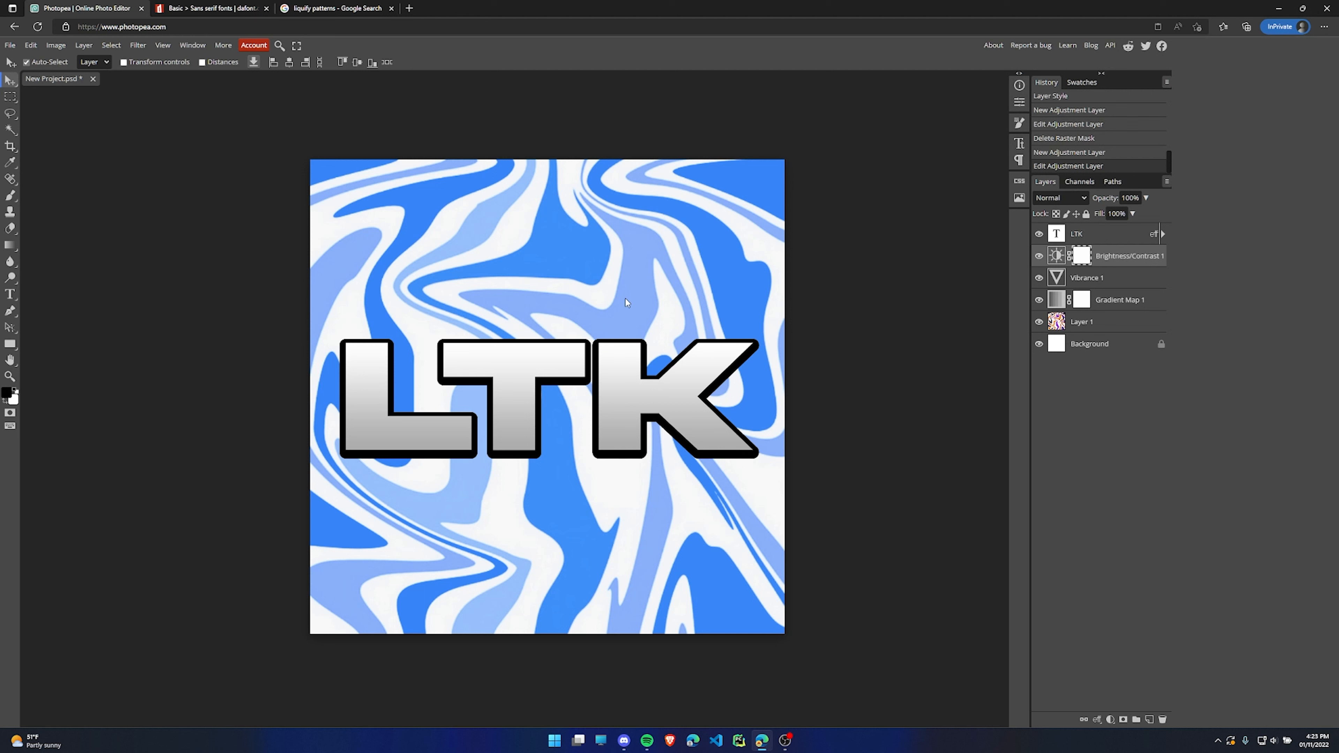
# Export the design as a PNG image named Luvotek Logo.
pyautogui.click(10, 46)
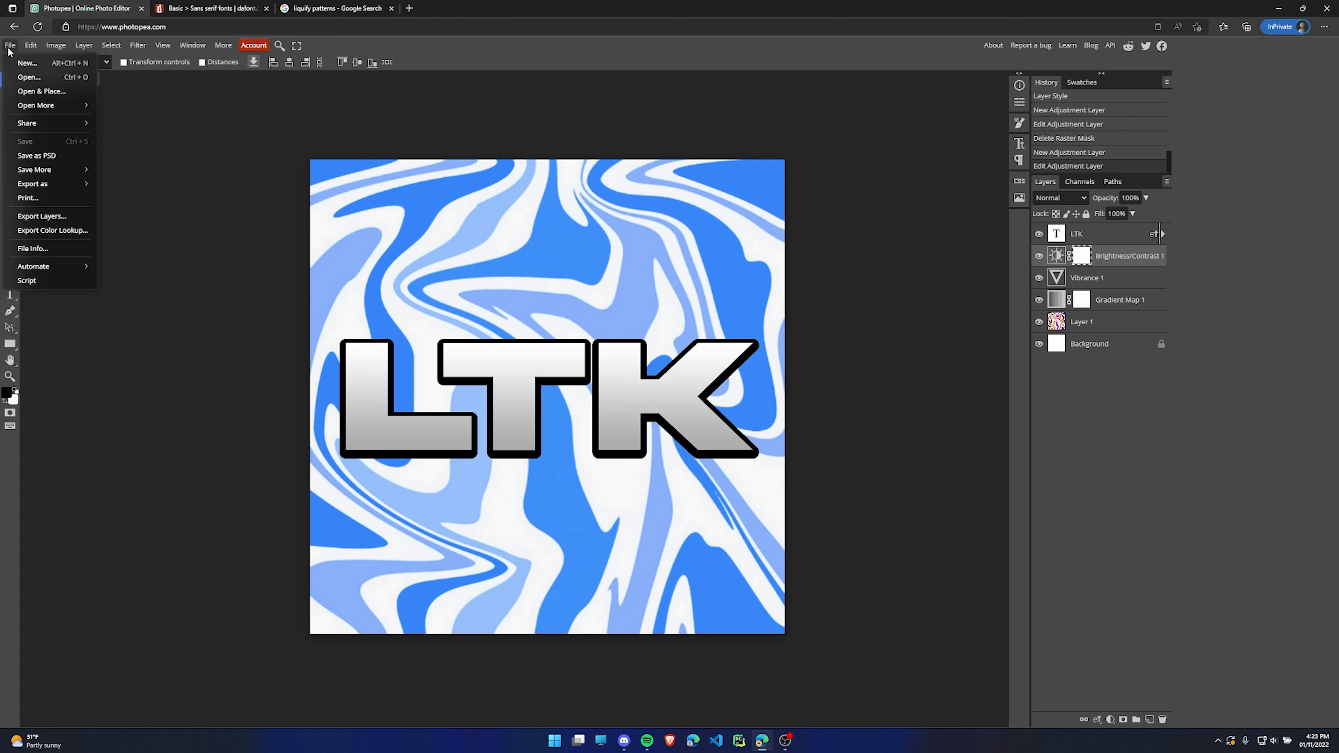
pyautogui.moveTo(58, 183)
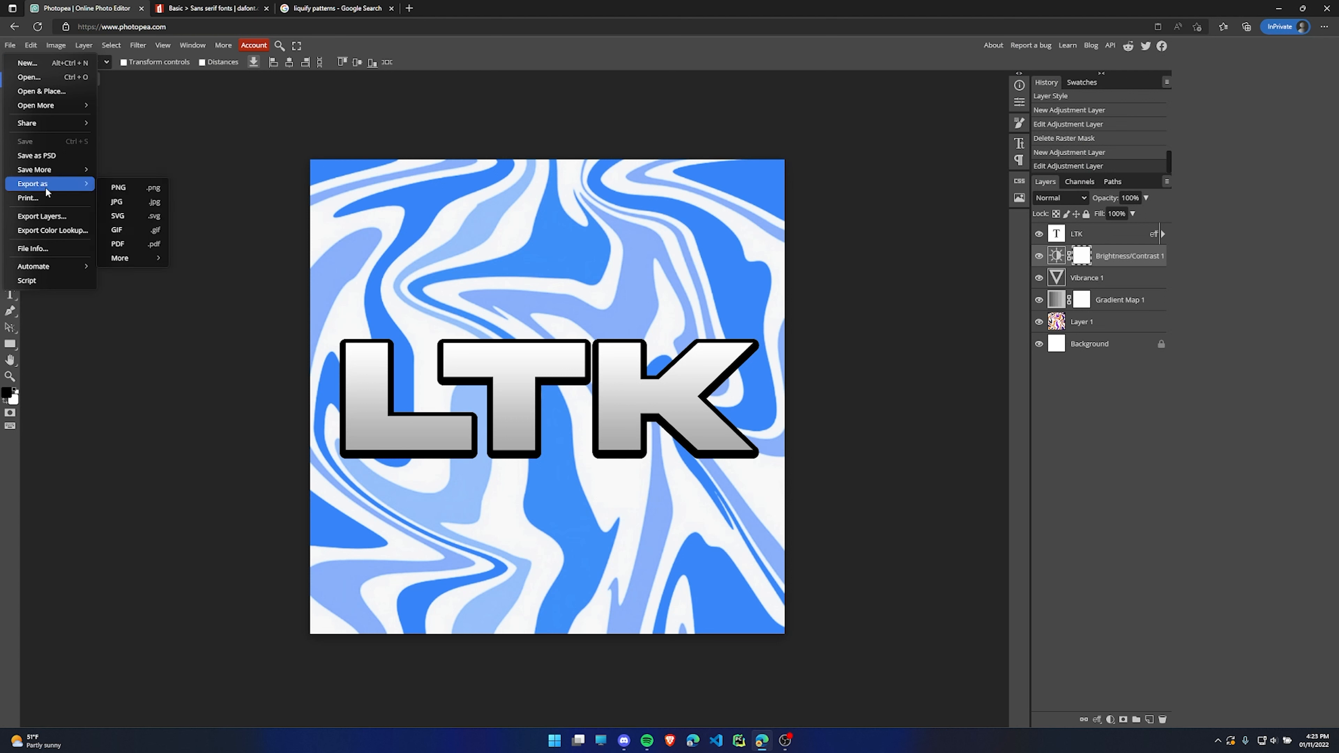
pyautogui.click(128, 186)
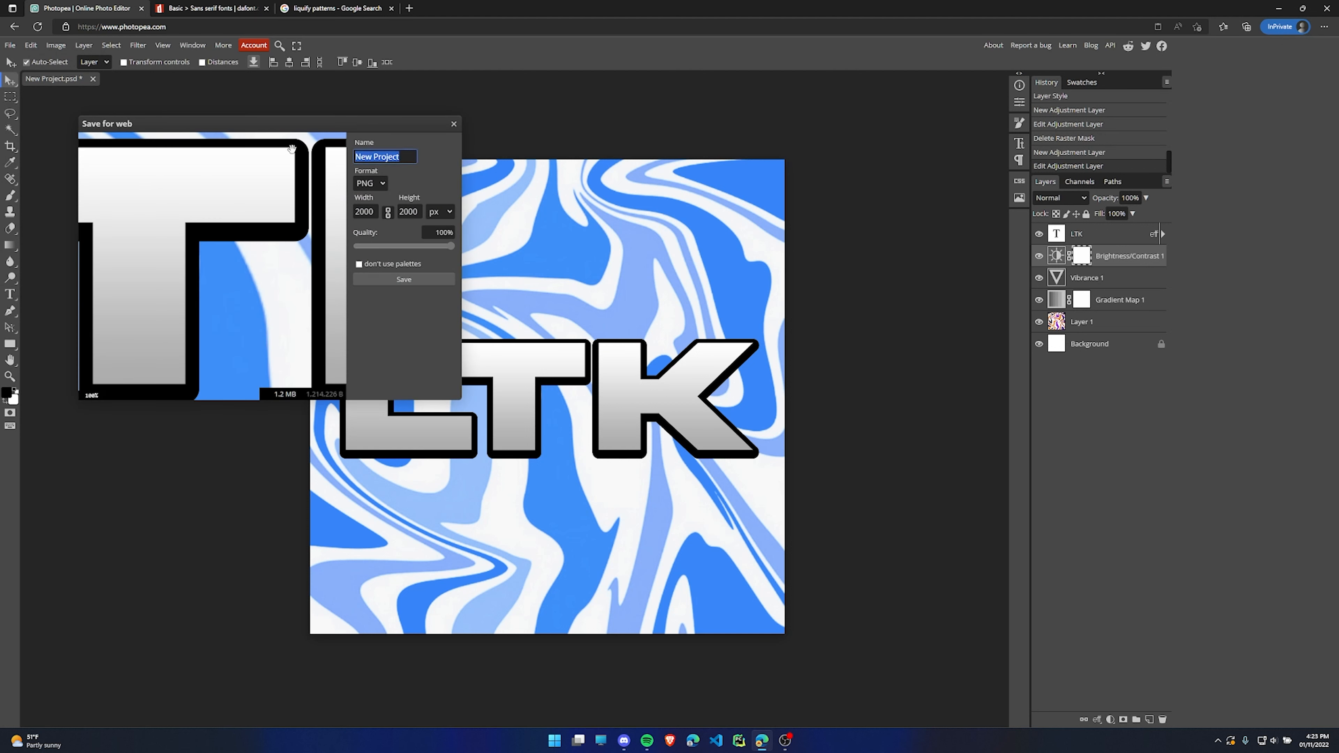
pyautogui.write('Luvotek Logo')
pyautogui.click(376, 184)
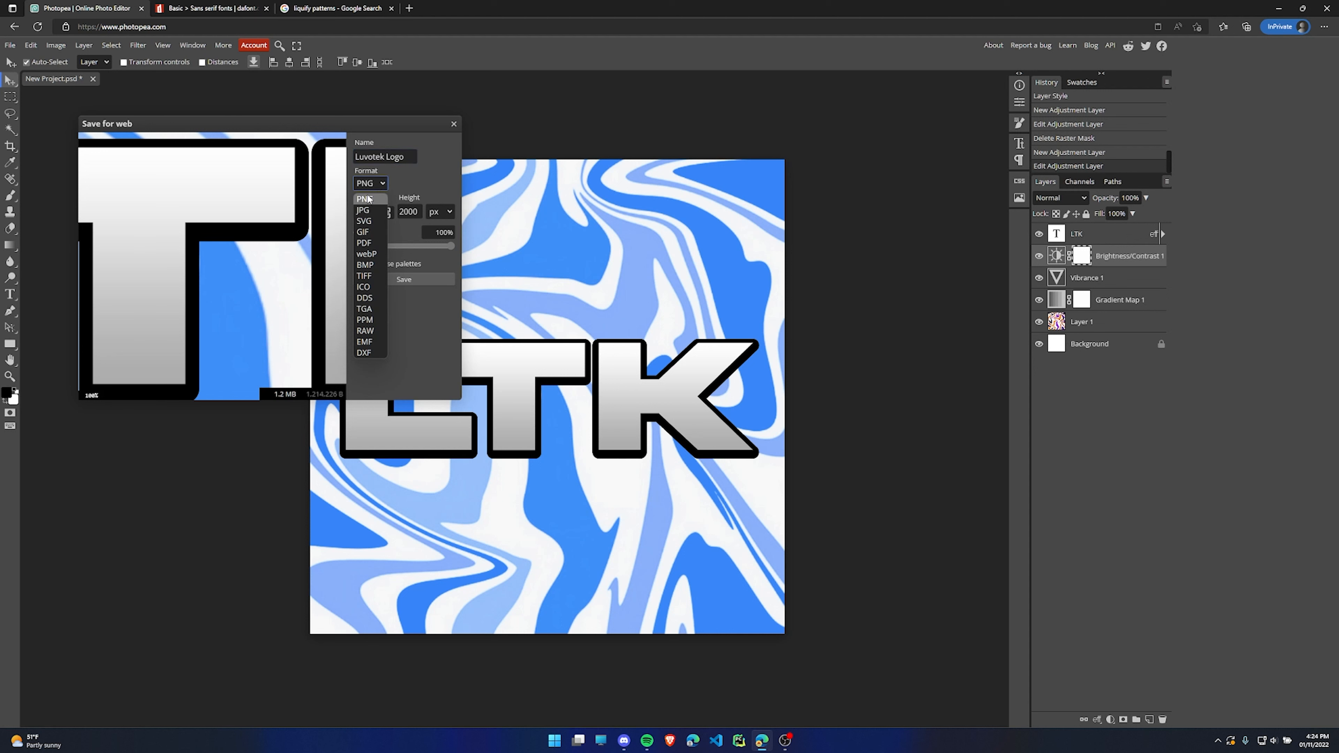
pyautogui.click(369, 198)
pyautogui.click(428, 279)
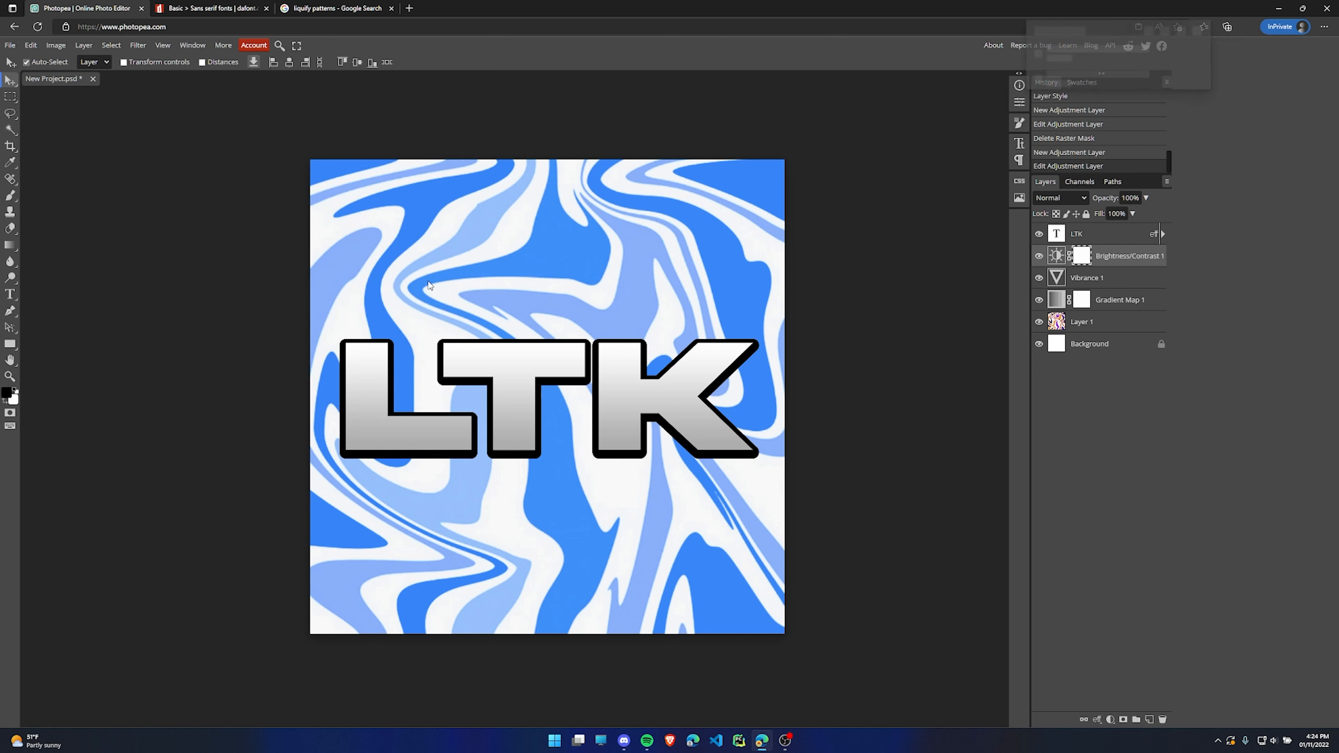
# Open the downloaded Luvotek Logo.png in the image viewer to check it, and return to the Photopea project.
pyautogui.click(1099, 73)
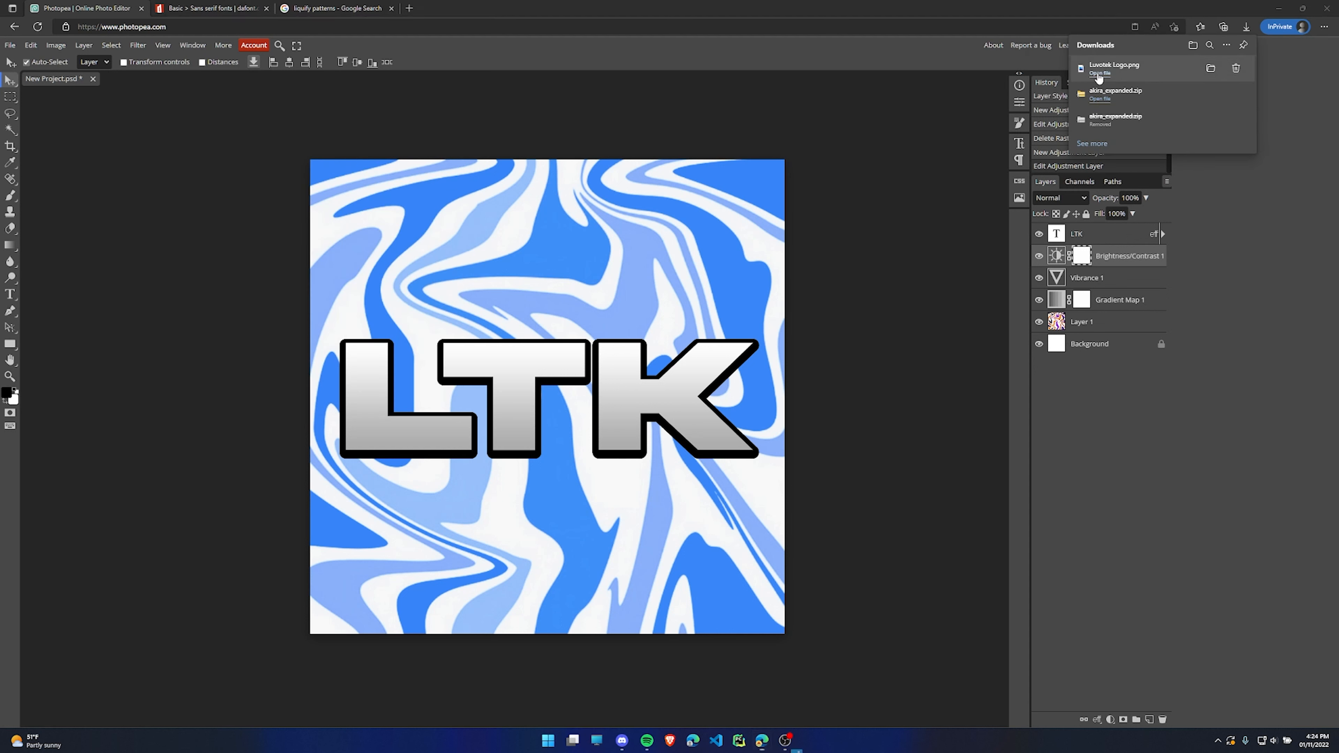
pyautogui.moveTo(587, 147); pyautogui.dragTo(450, 155)
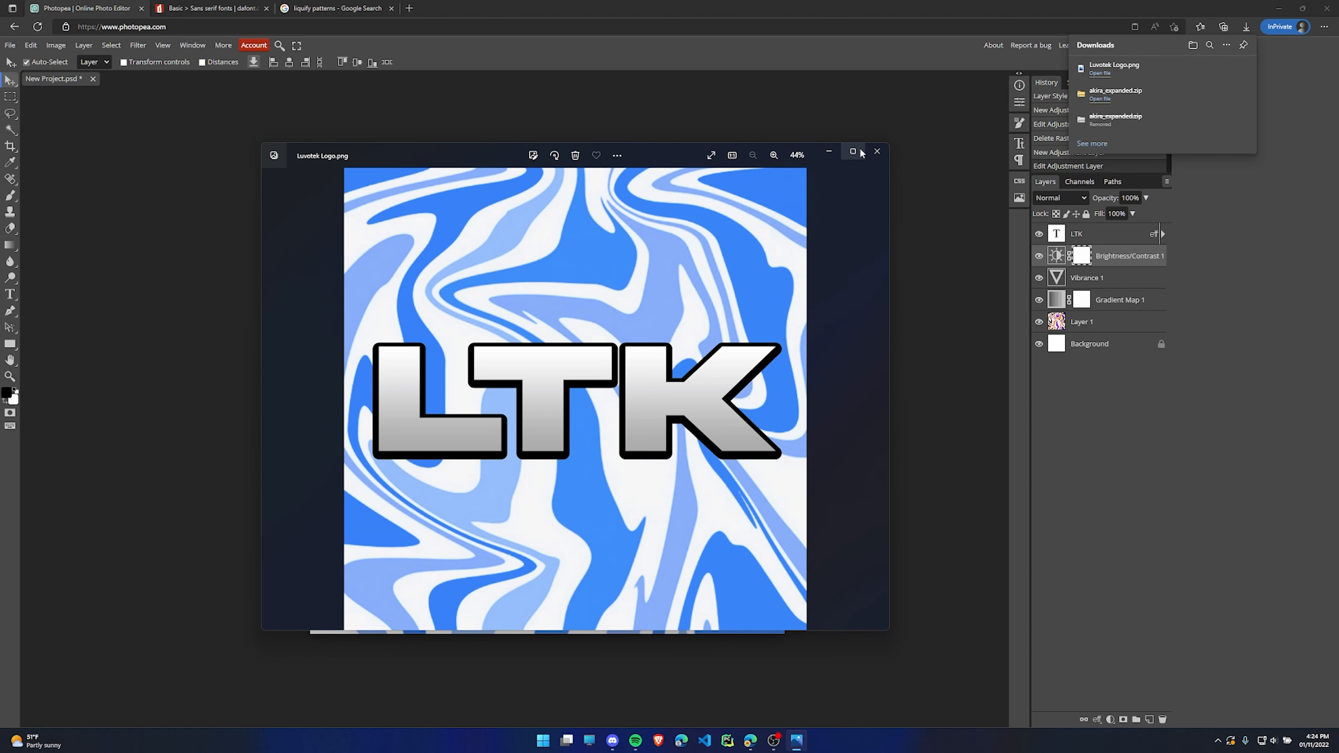
pyautogui.click(509, 16)
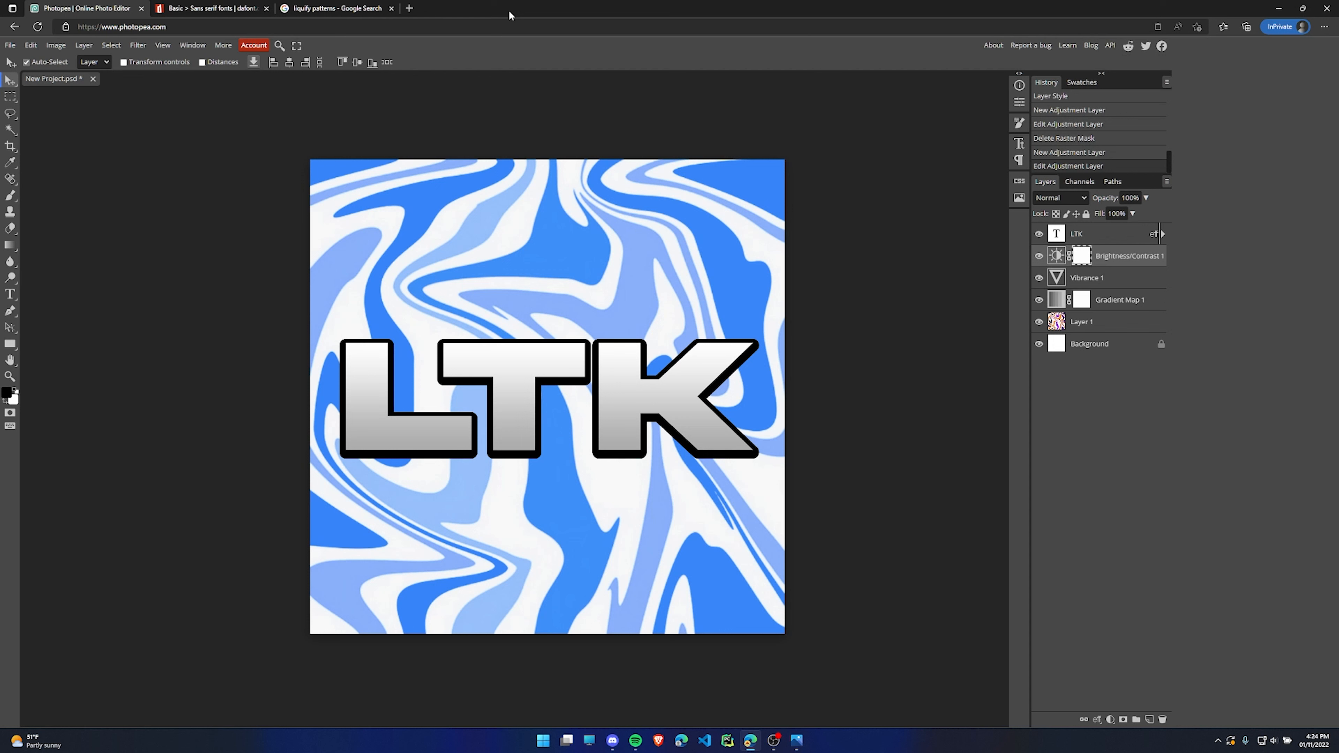